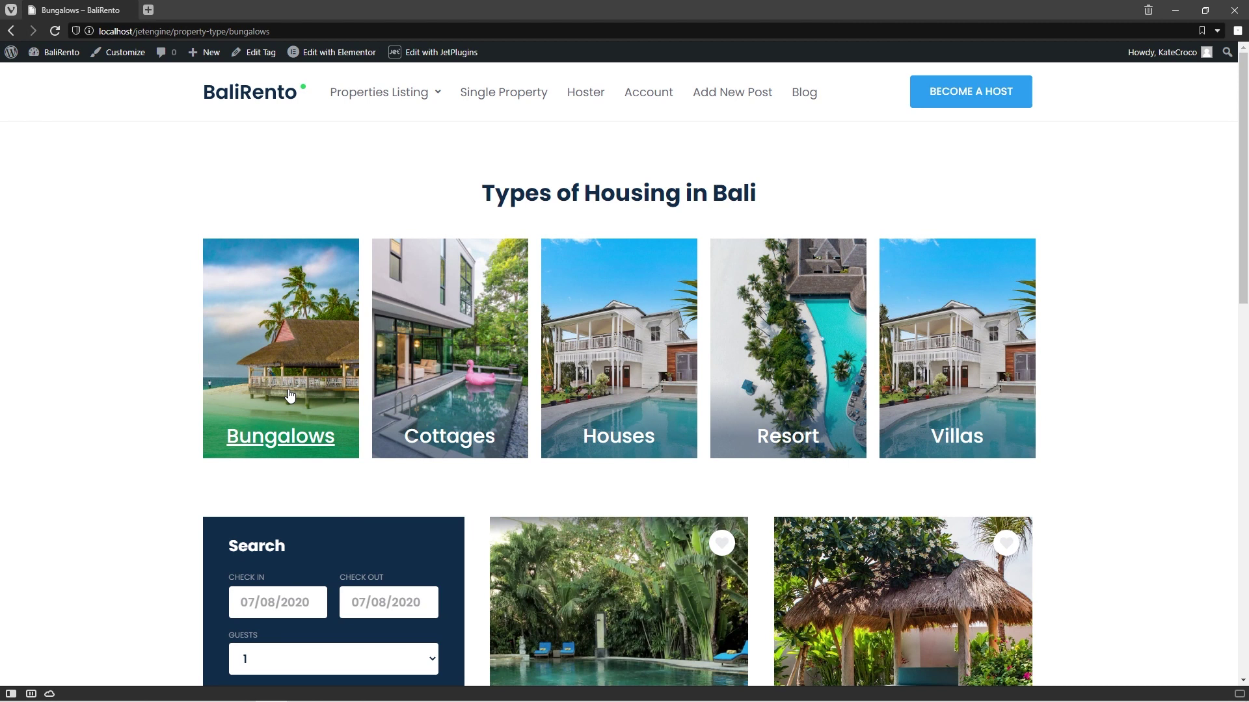
Start a new JetEngine query named 'Current Term Query'
left_click(71, 56)
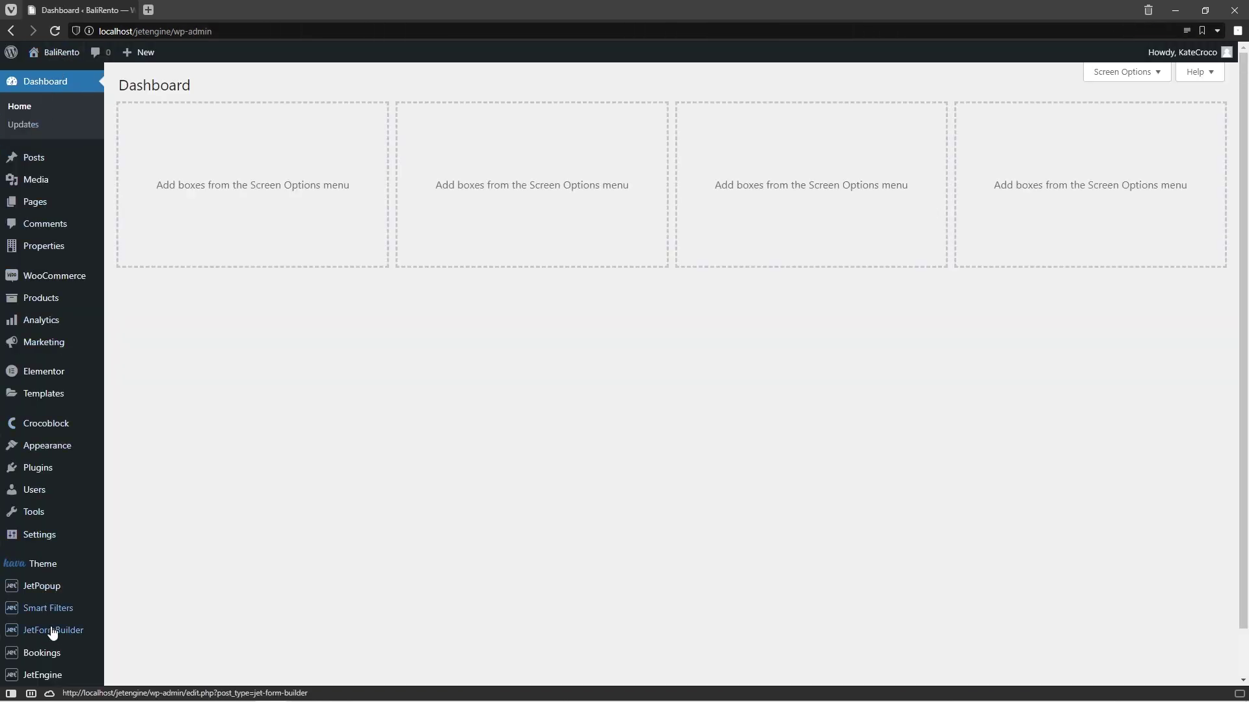
mouse_move(56, 678)
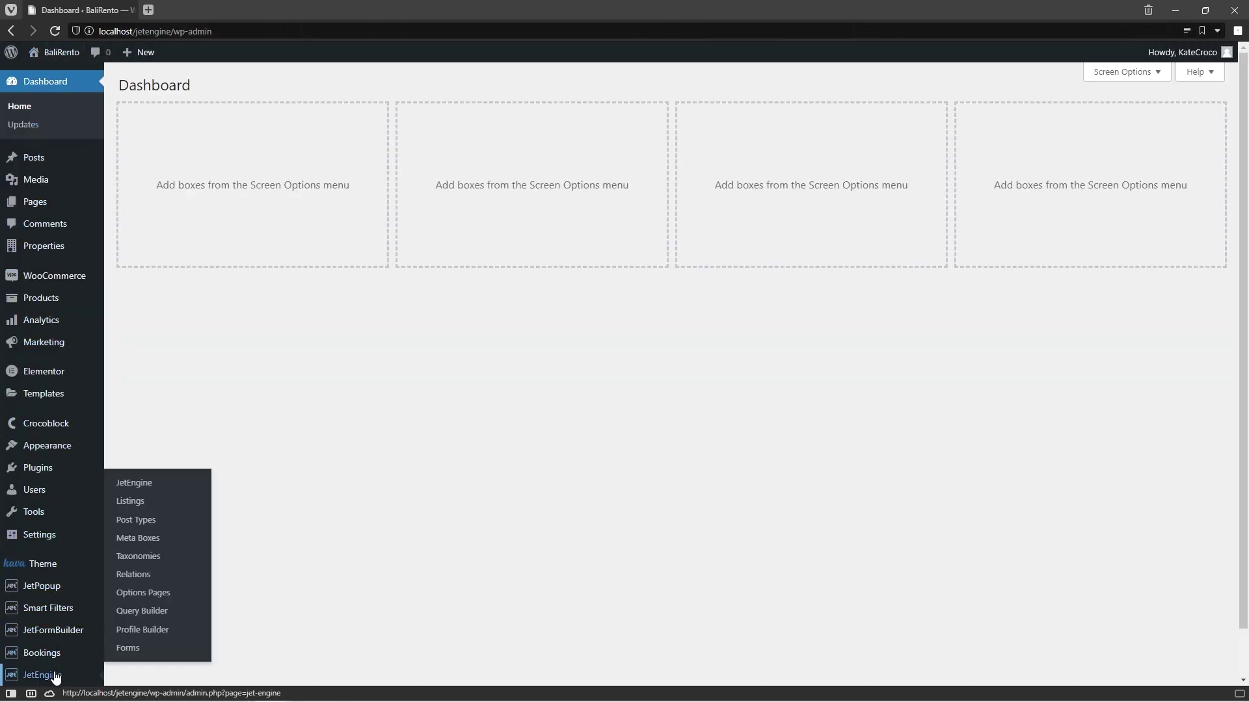
left_click(143, 611)
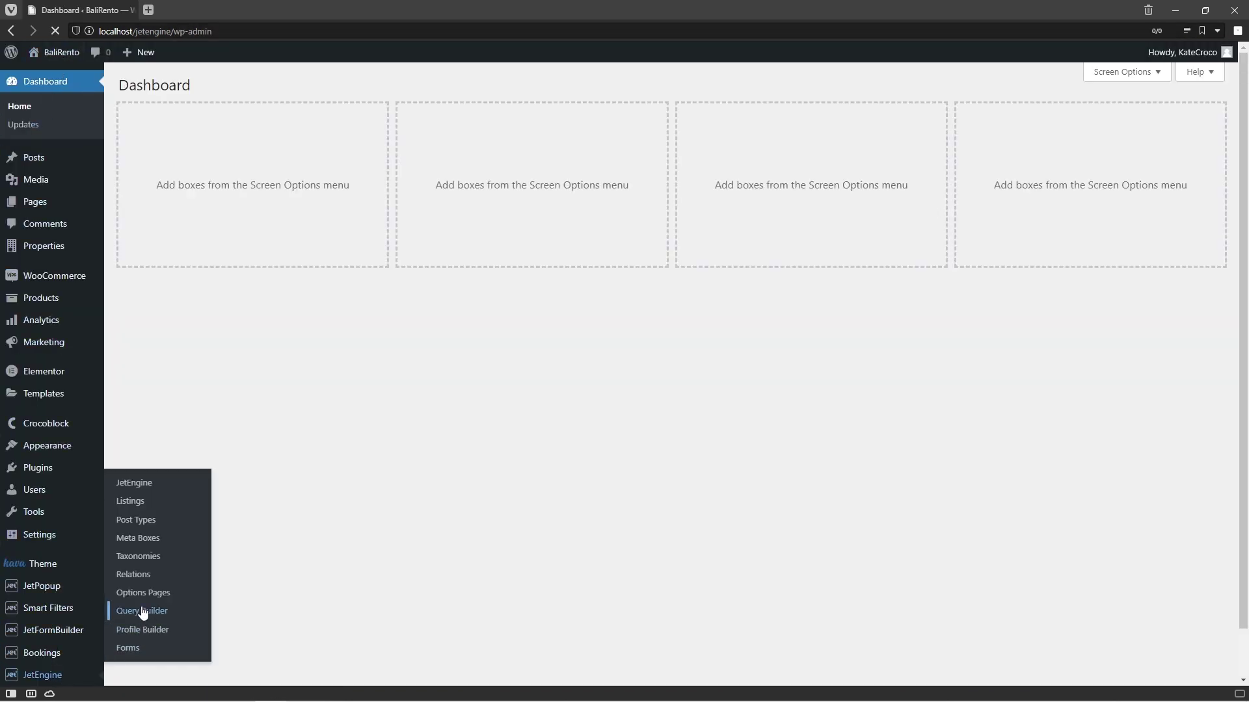
left_click(231, 89)
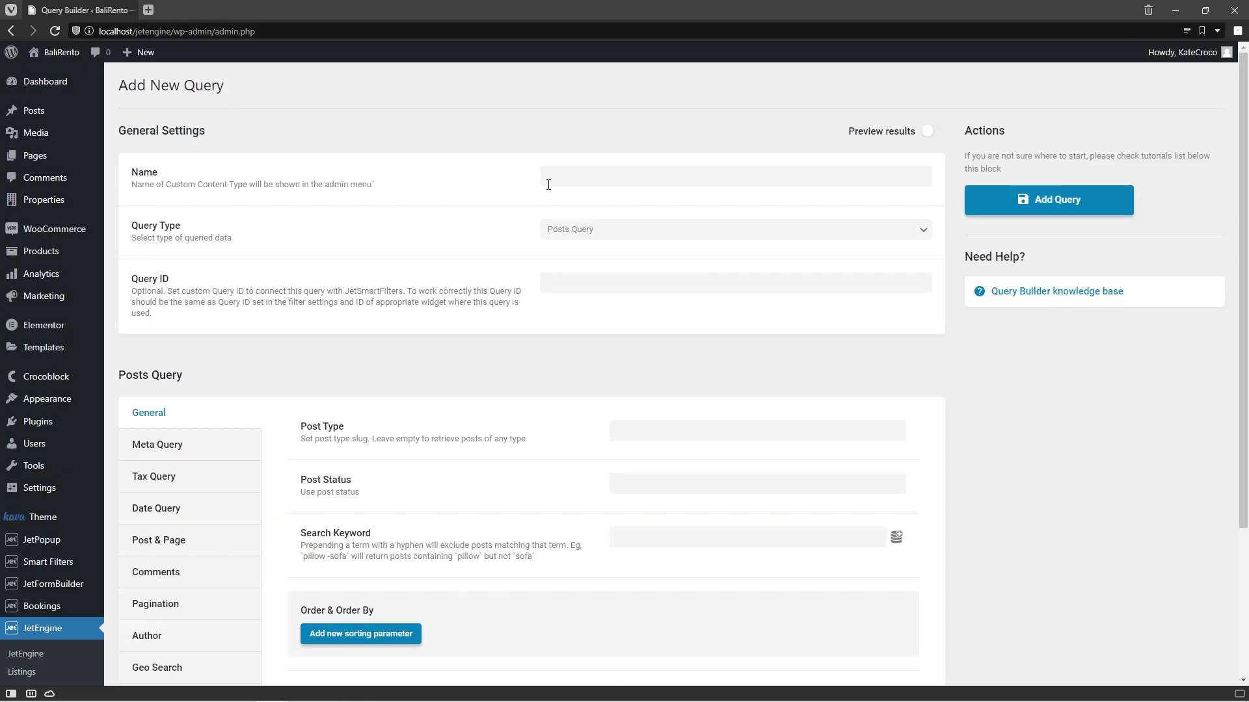
left_click(557, 182)
type("Current Term Query")
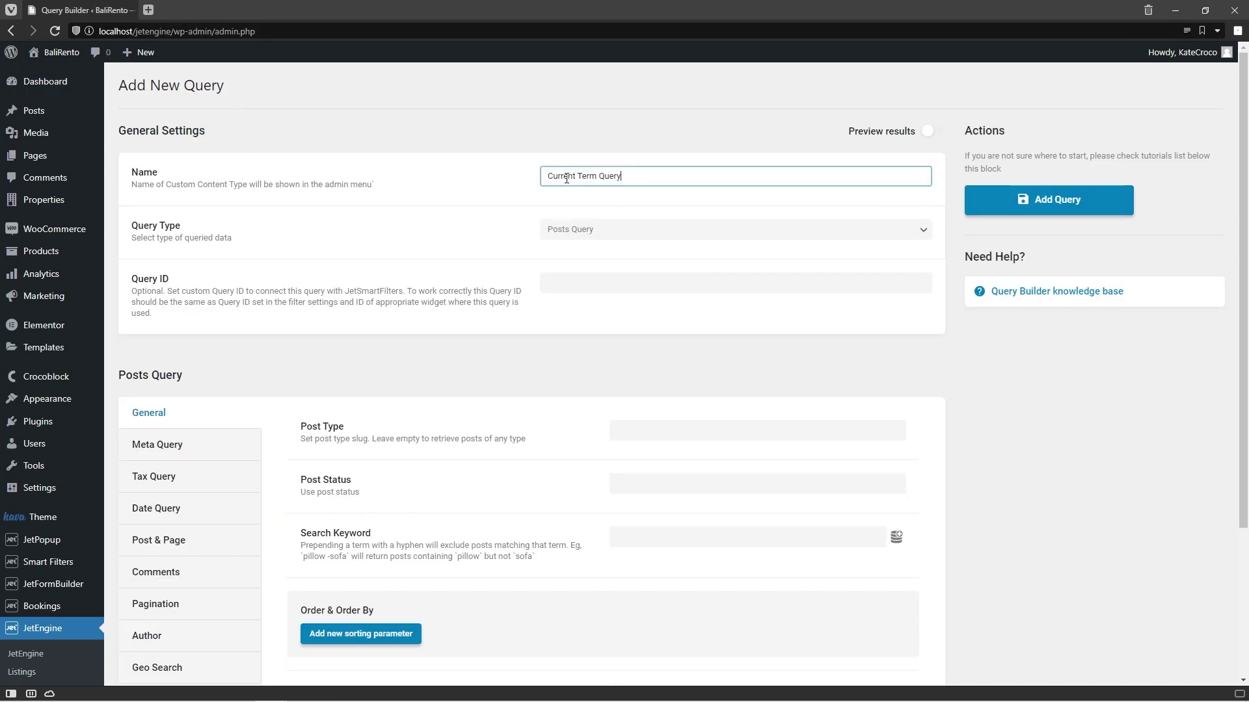
Make it a Terms Query on the Property Type taxonomy and save it
left_click(605, 230)
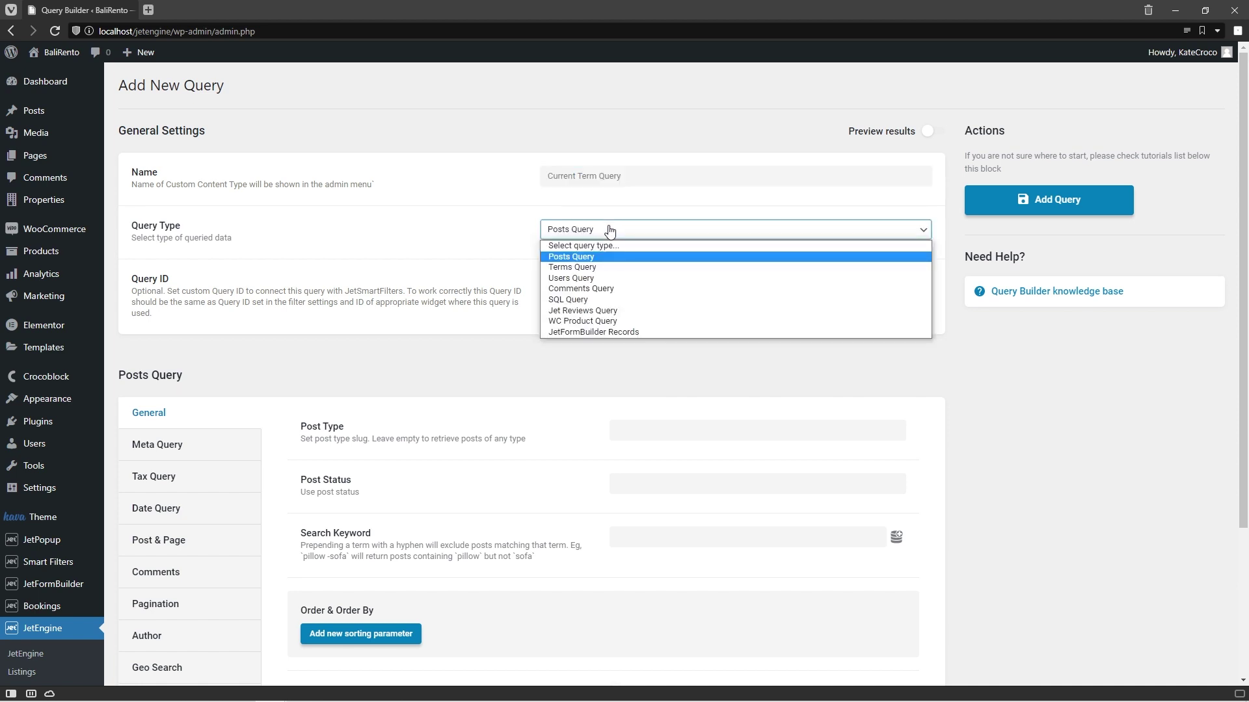
left_click(602, 267)
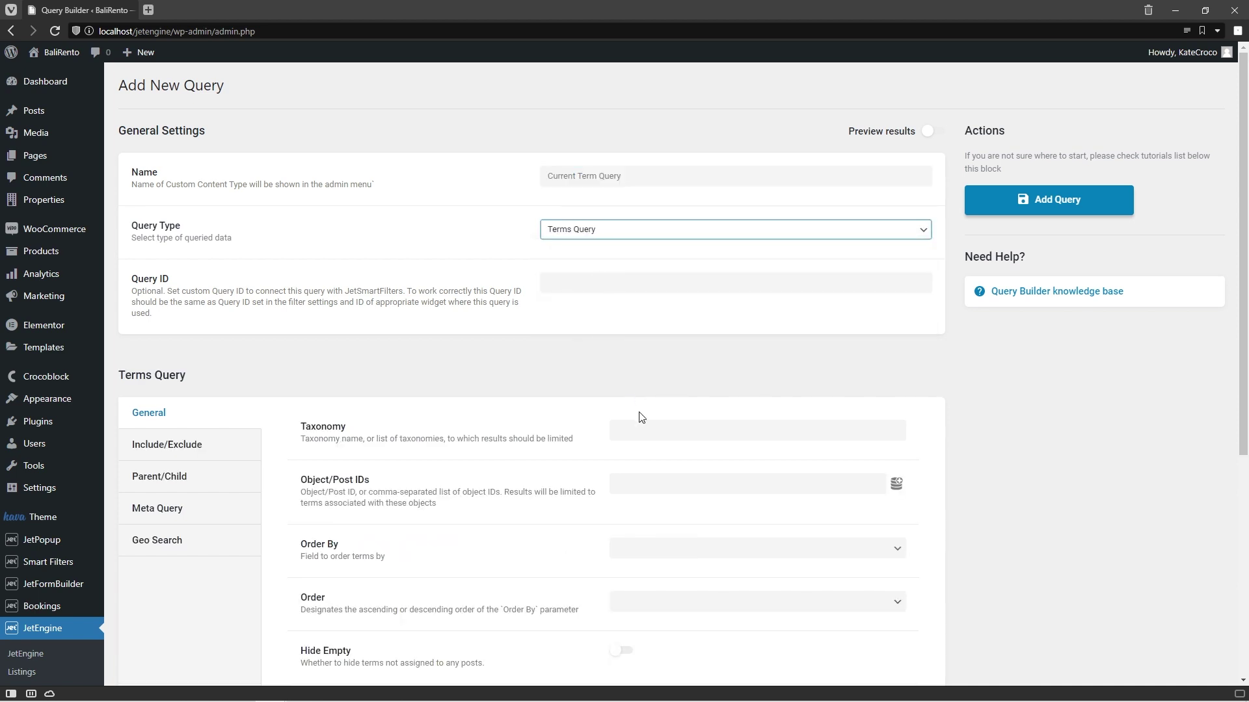
left_click(661, 431)
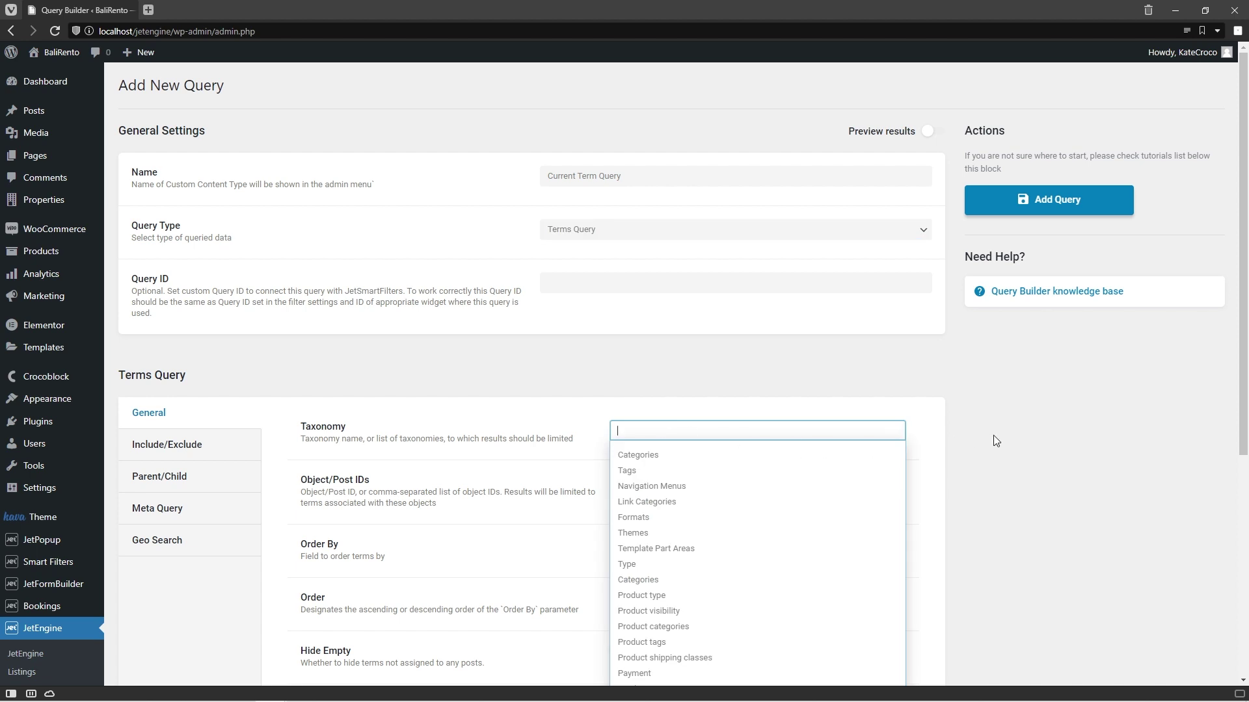
scroll(1023, 441, "down", 3)
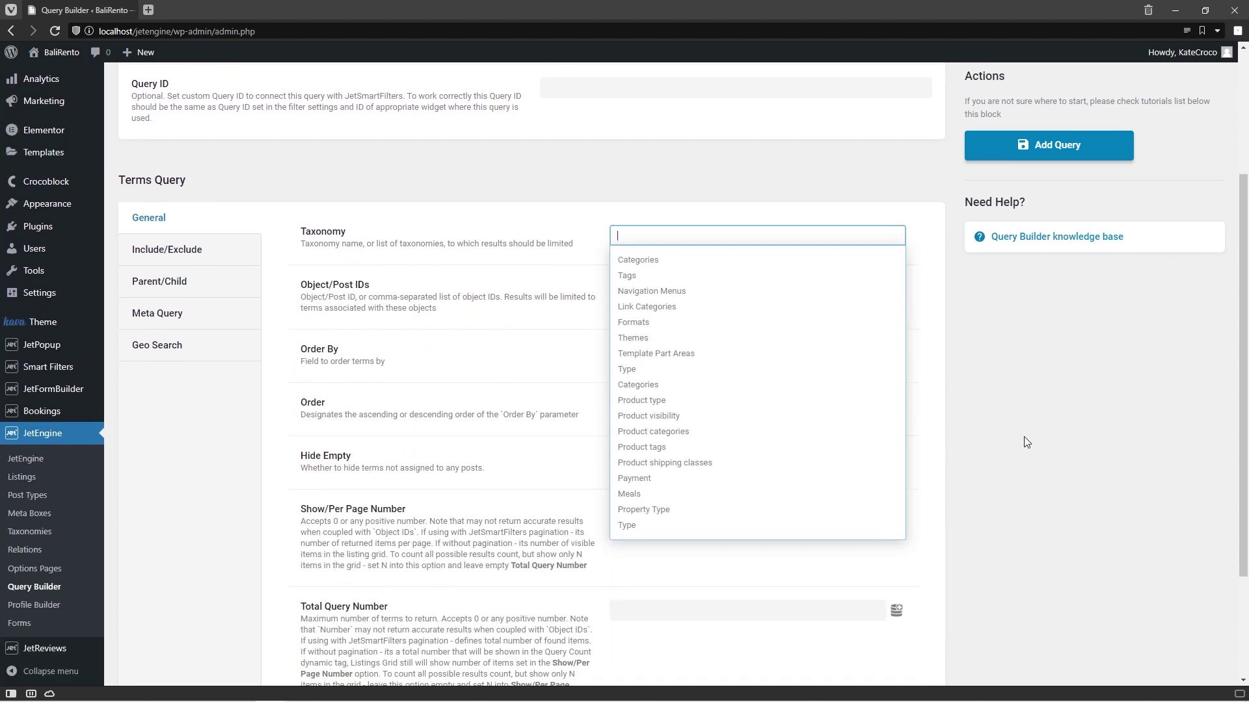
left_click(881, 510)
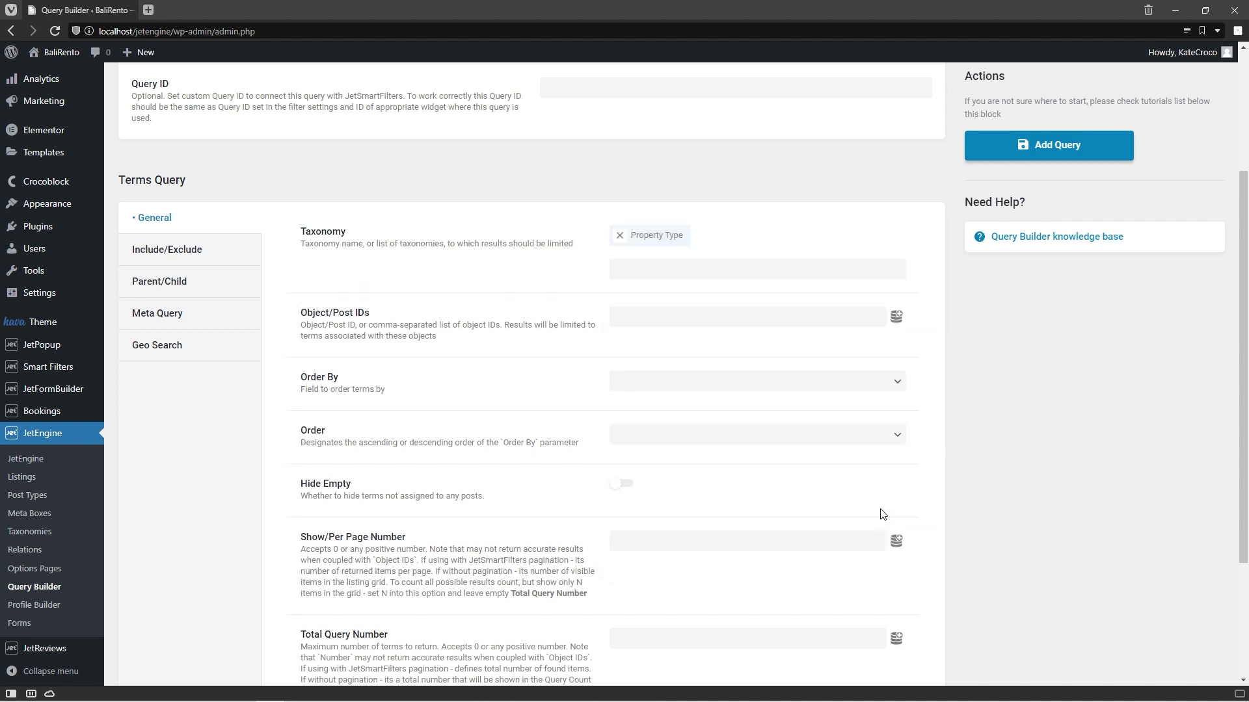
scroll(882, 514, "up", 3)
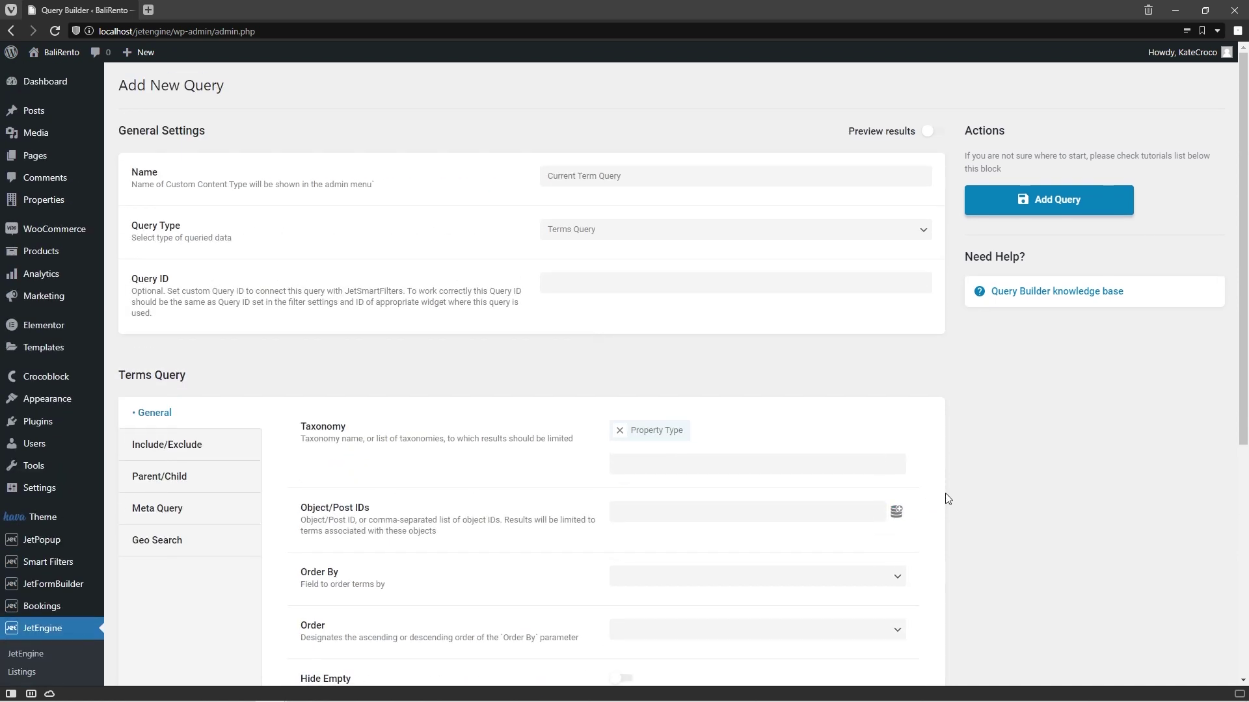
left_click(1086, 199)
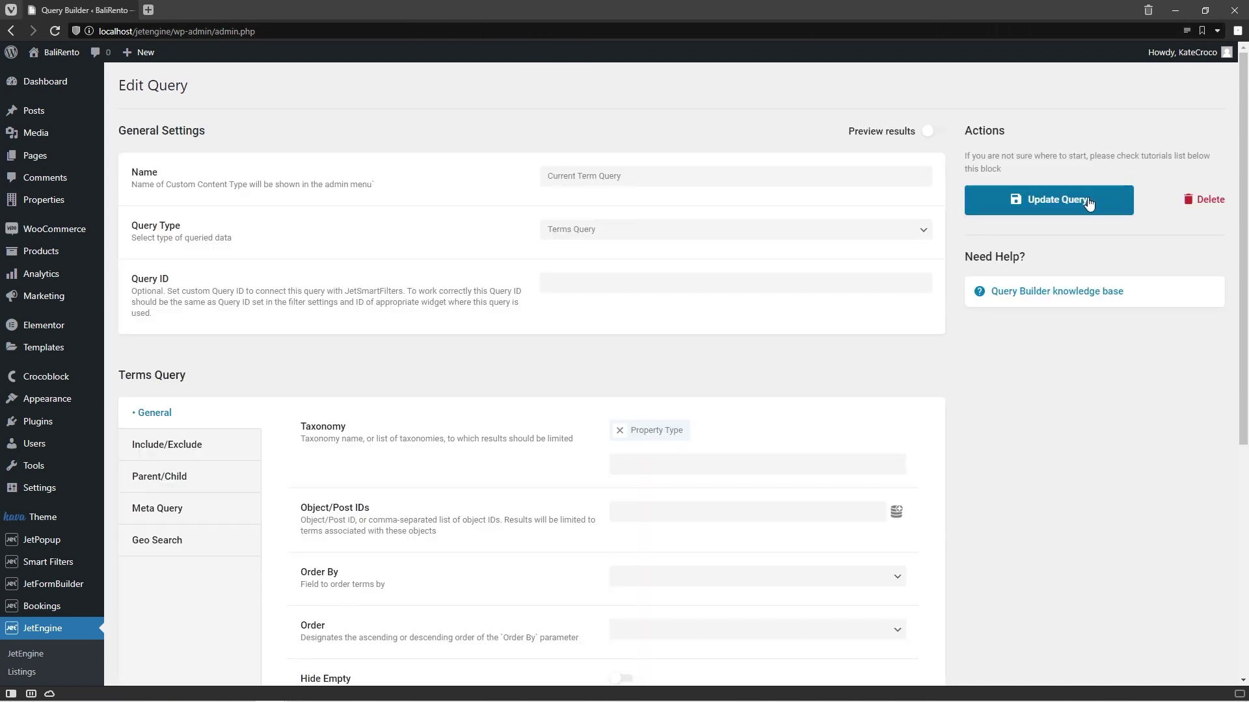
scroll(1087, 197, "down", 5)
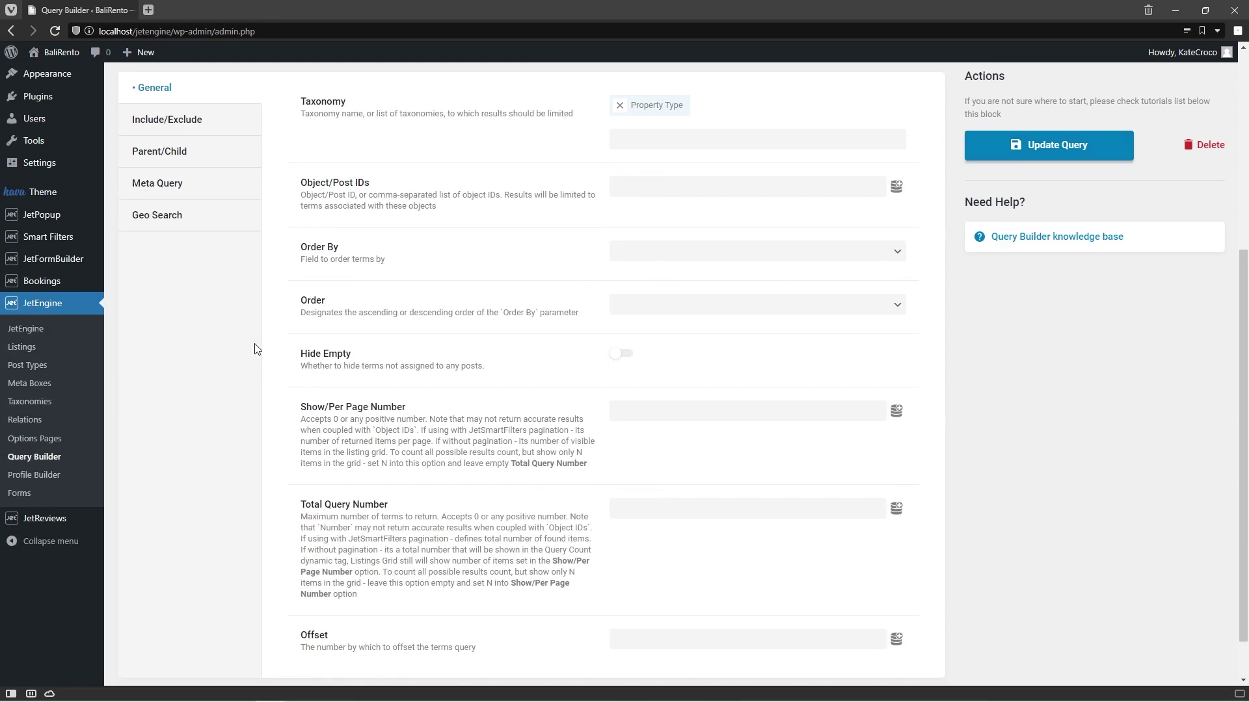
Create listing item 'Current Term for Property Type' with Query Builder source Current Term Query
left_click(89, 352)
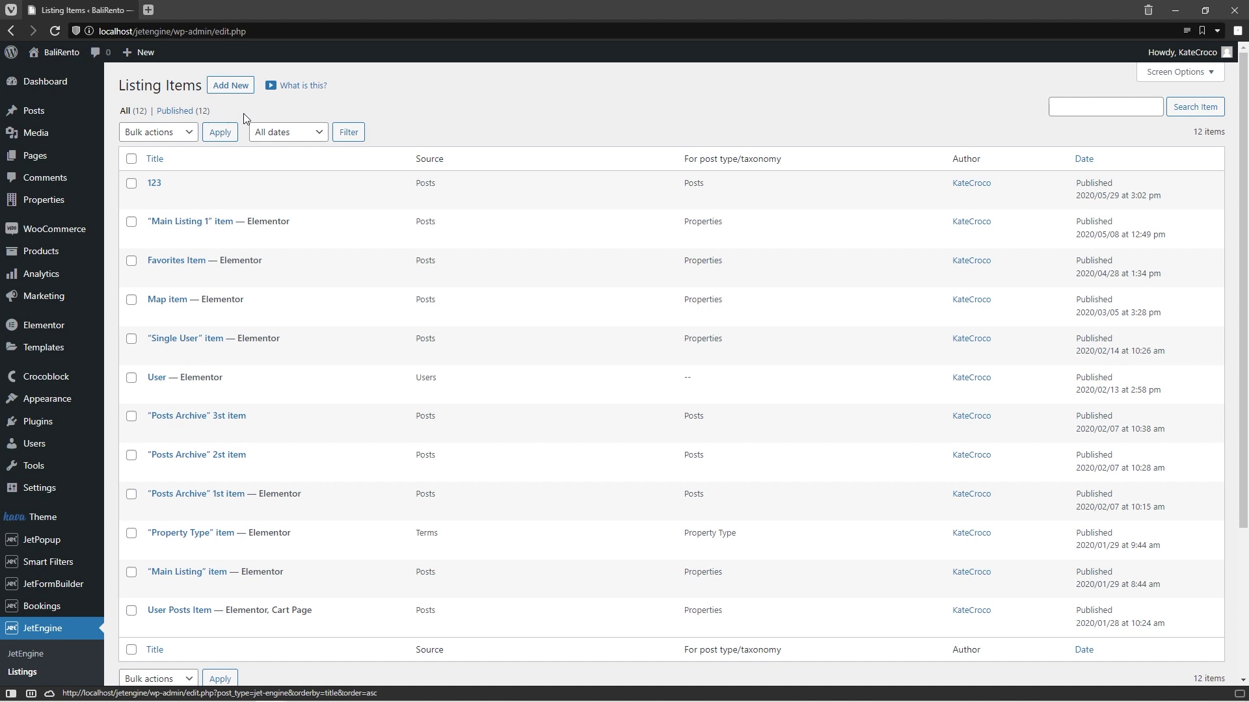
left_click(243, 86)
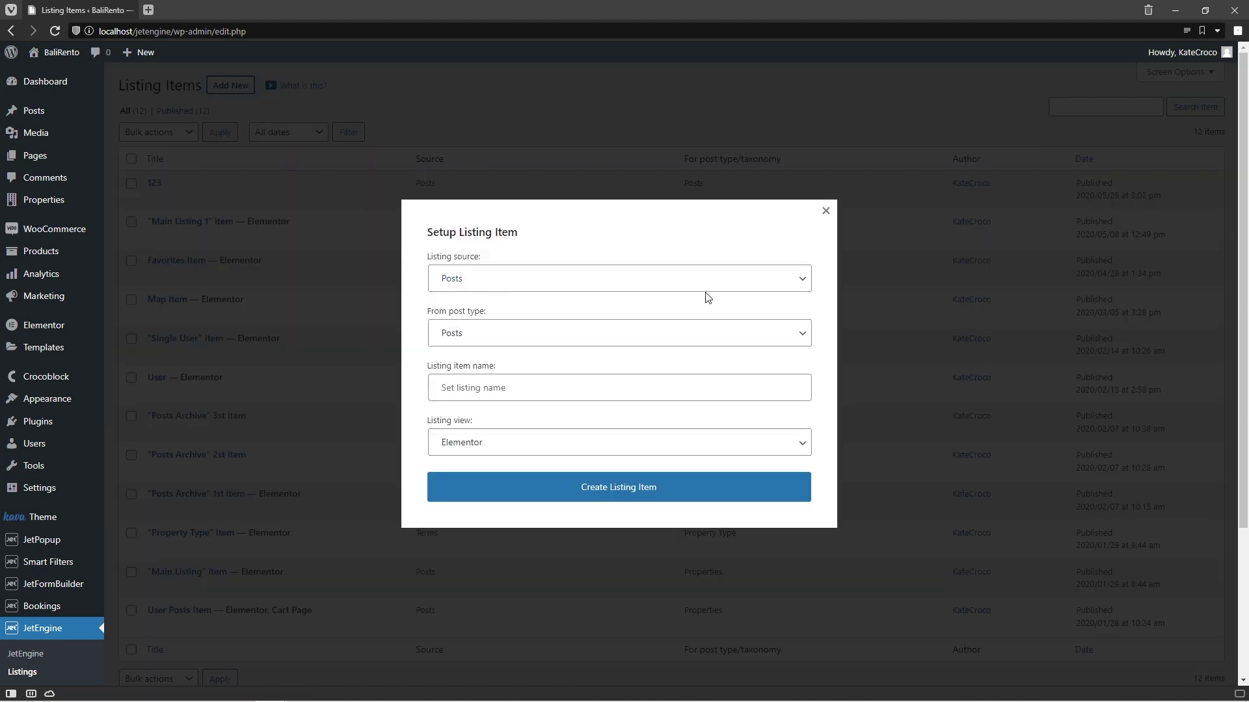
left_click(776, 279)
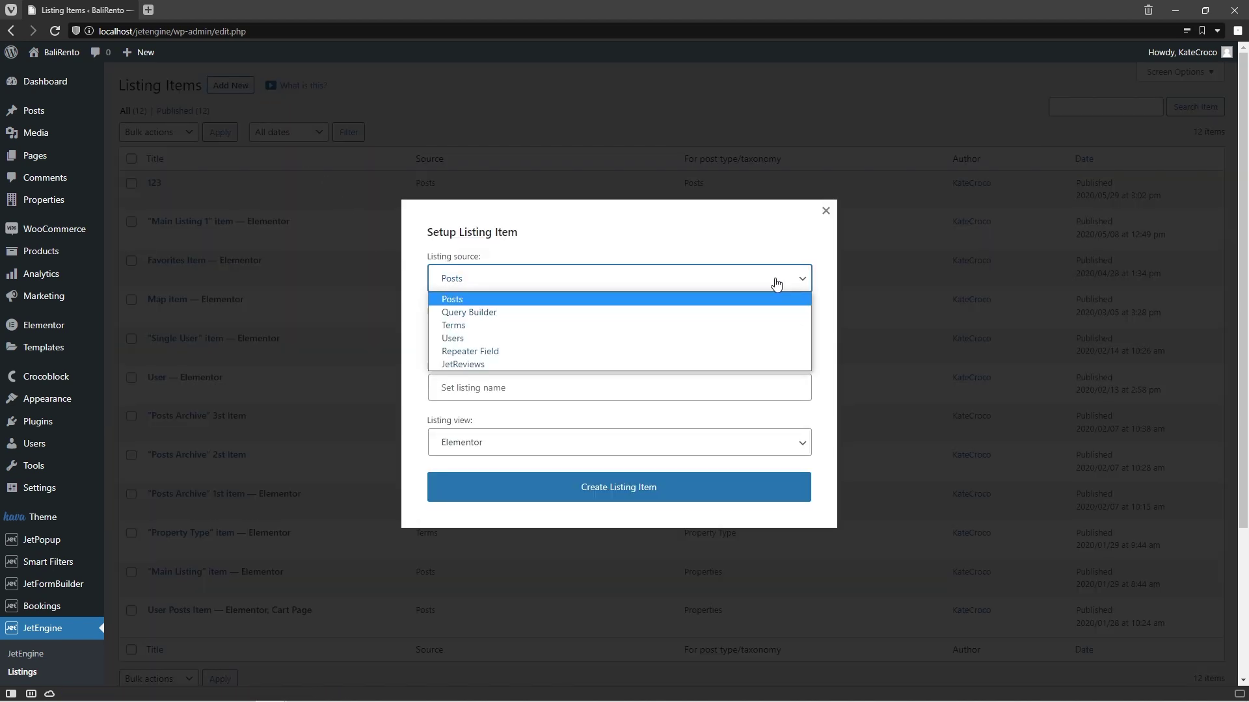
left_click(752, 314)
left_click(761, 334)
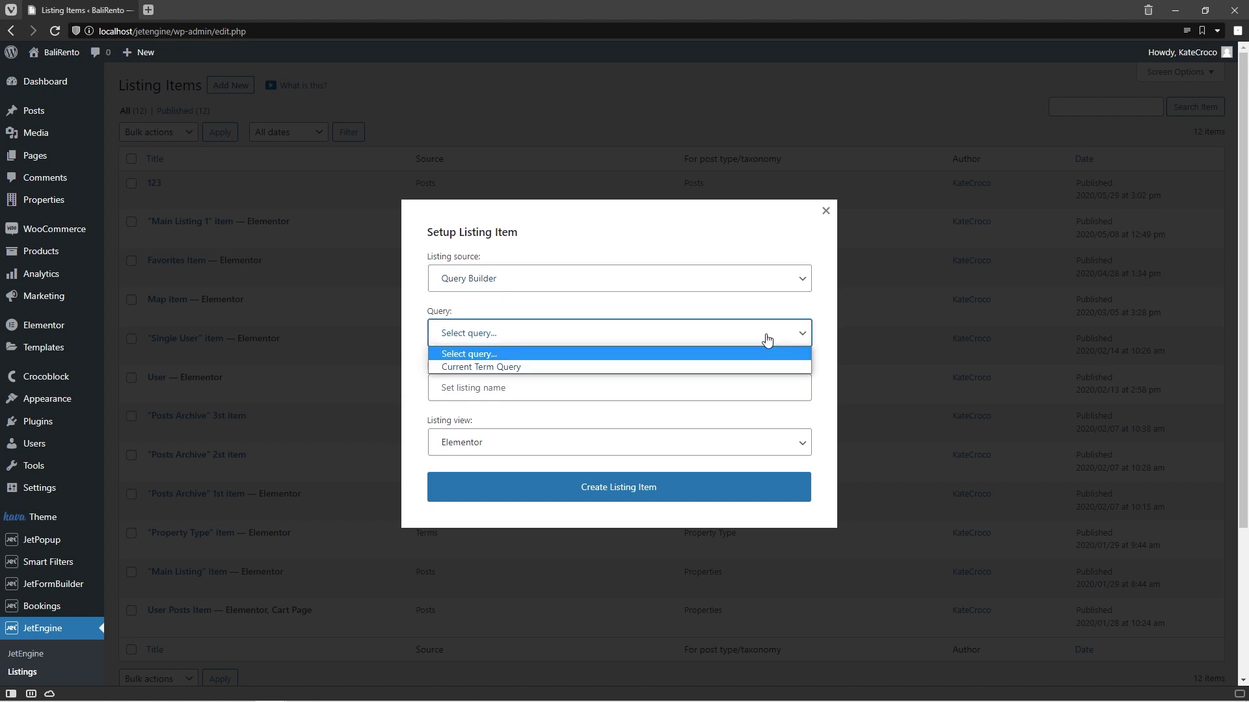
left_click(756, 365)
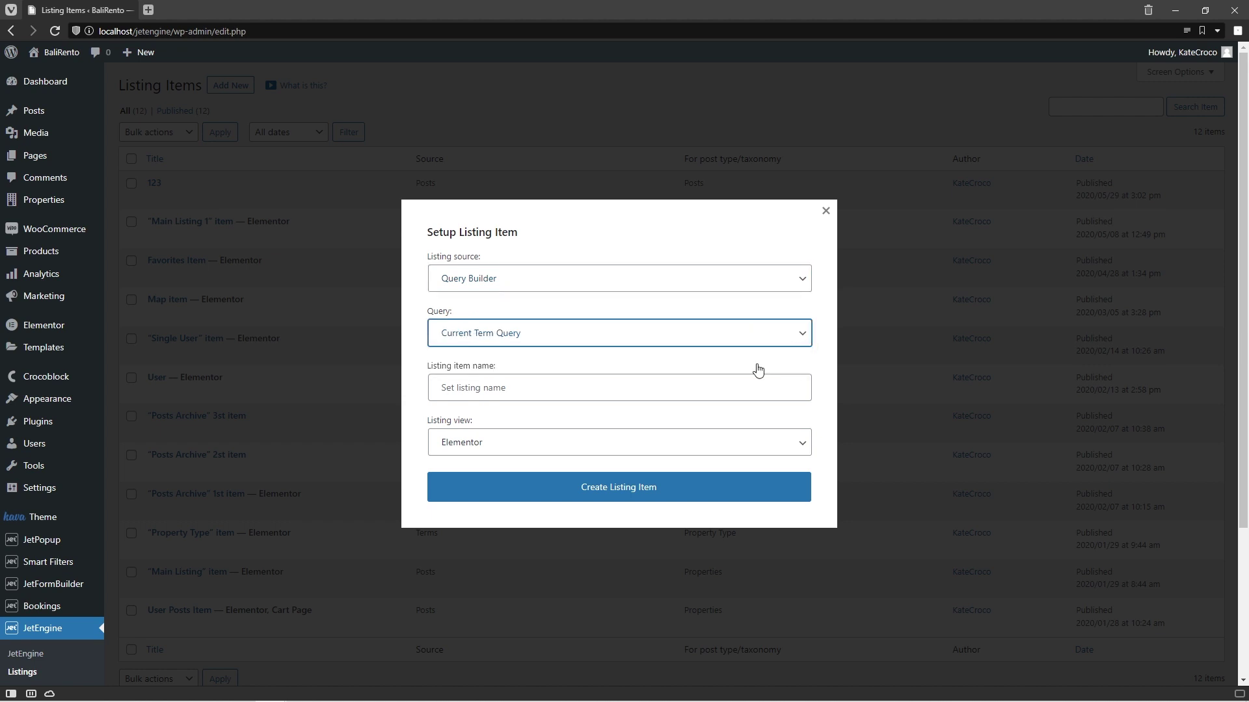
left_click(753, 387)
type("Current Term for Property Type")
left_click(700, 490)
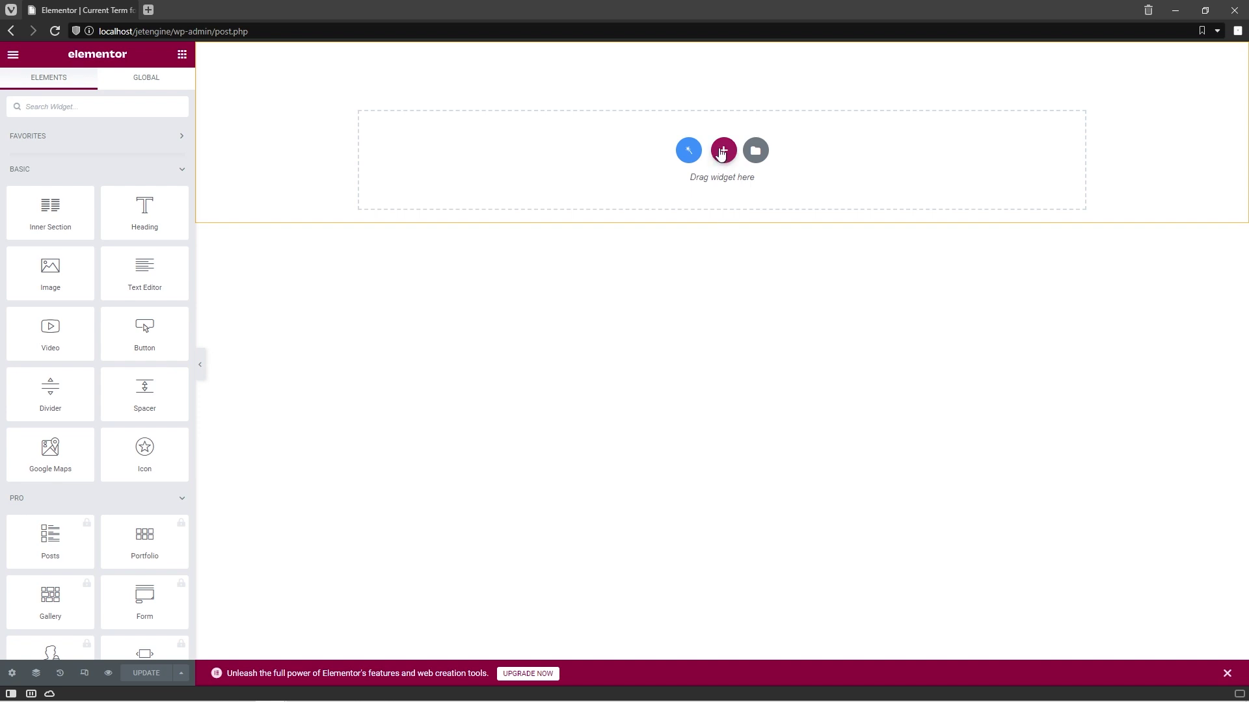
Add a one-column section containing a Dynamic Field widget
left_click(724, 150)
left_click(546, 181)
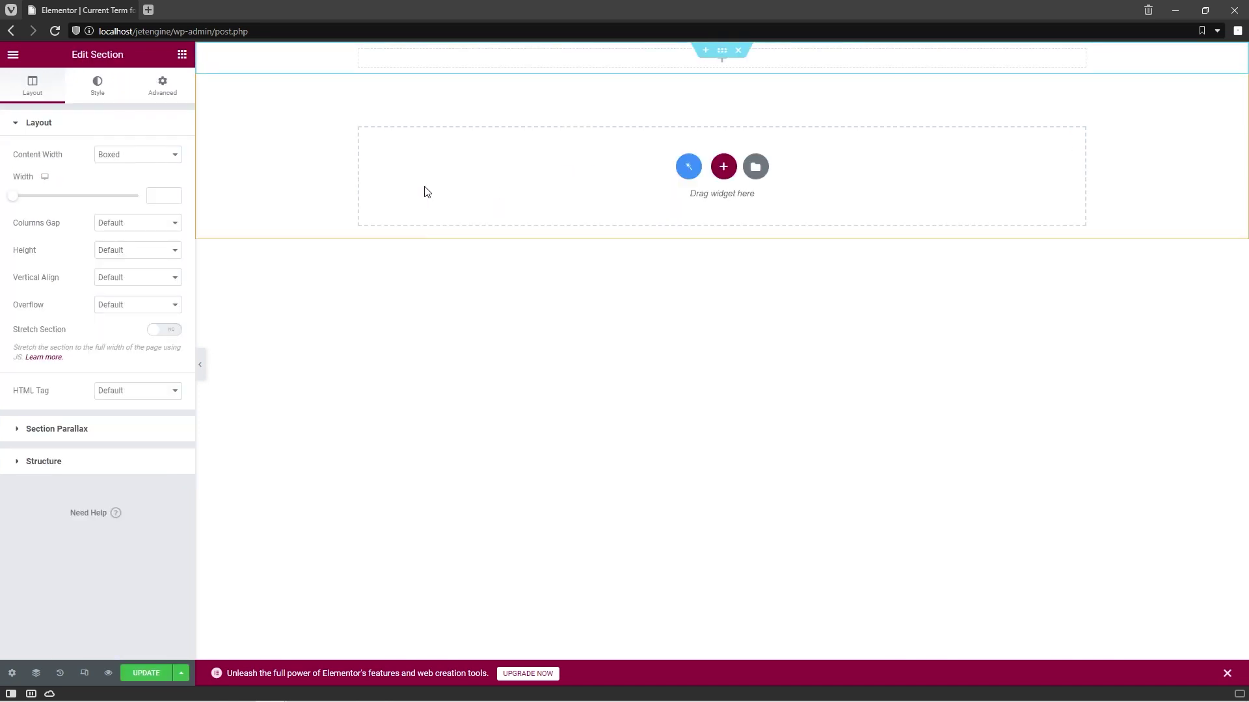
left_click(183, 56)
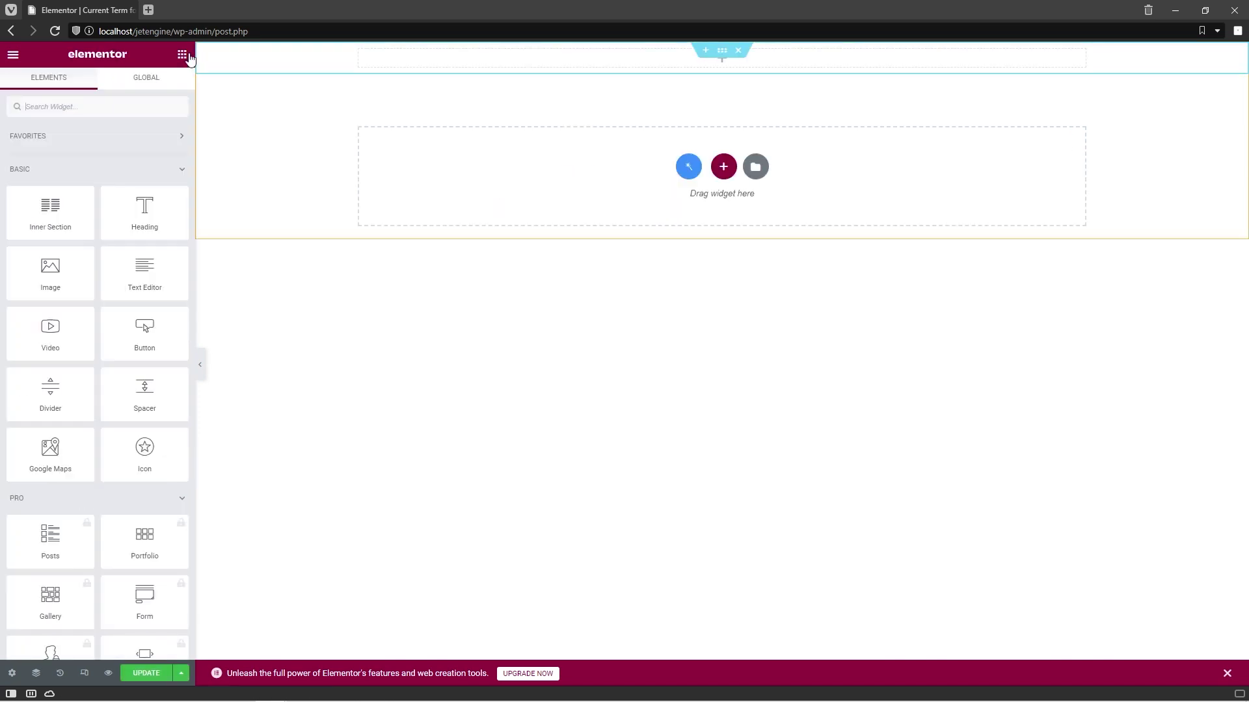
left_click(151, 106)
type("dynamic")
left_click_drag(67, 166, 508, 65)
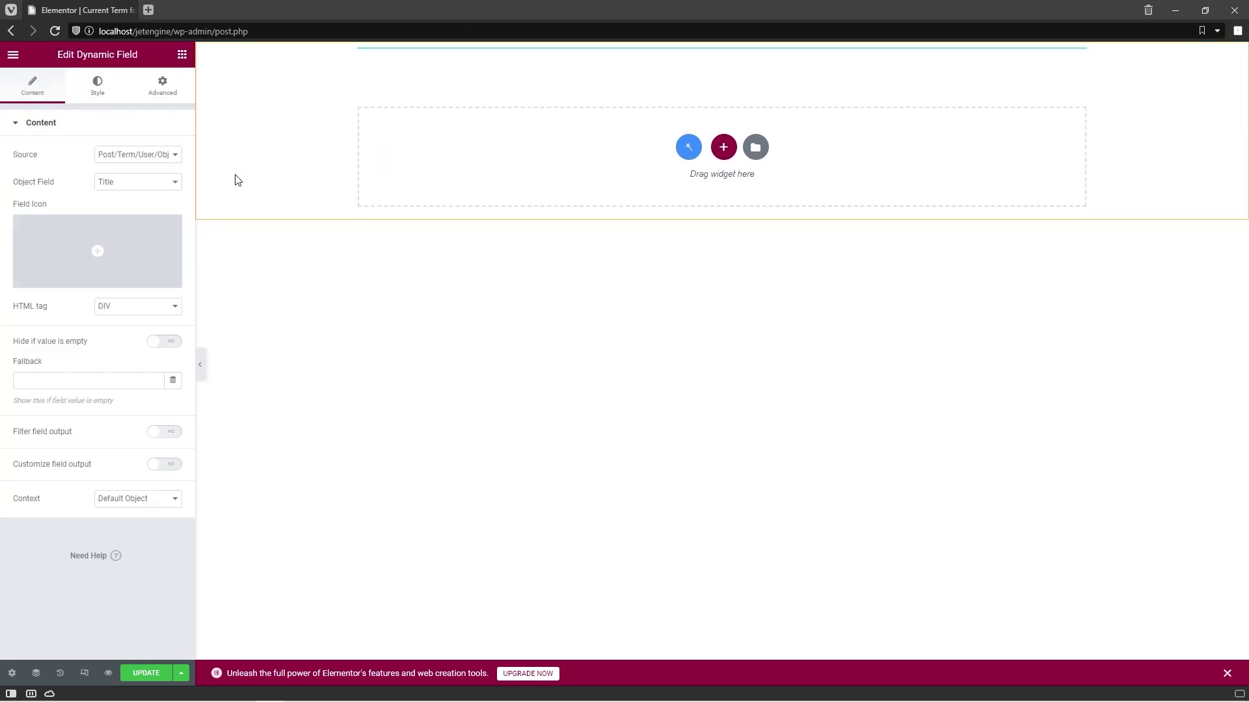
Make the Dynamic Field show the term name (Bungalows), centered
left_click(176, 157)
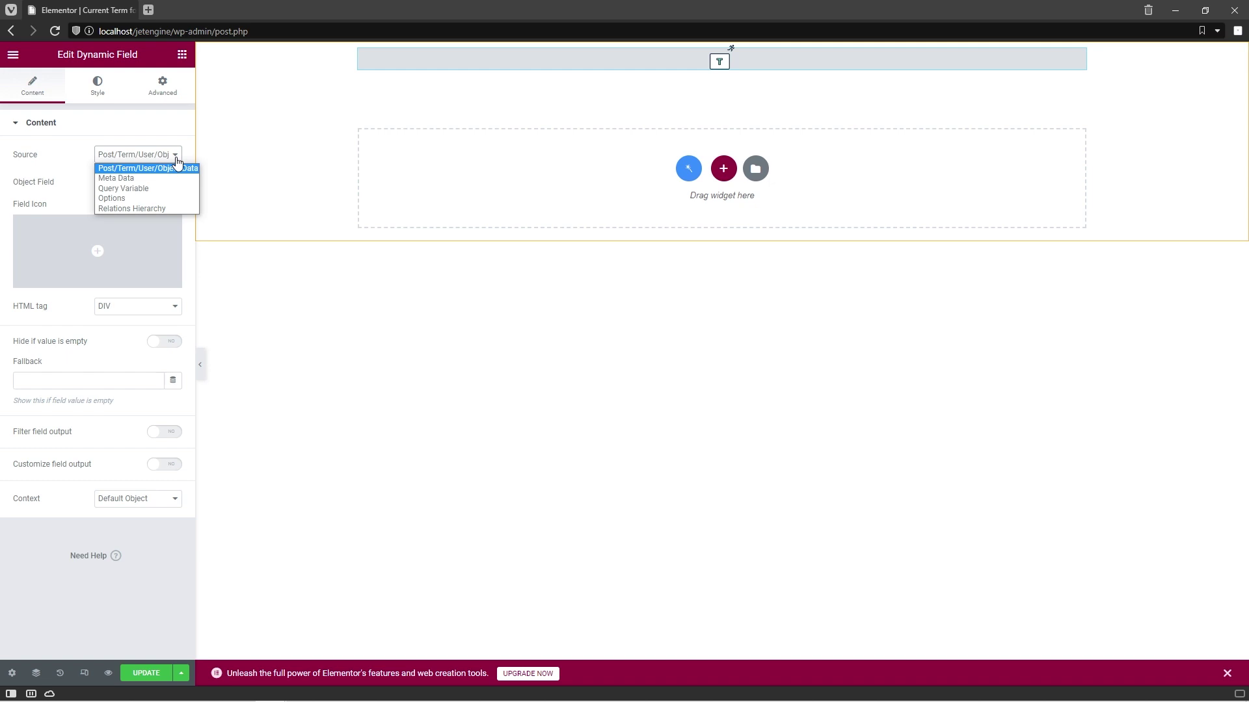
left_click(176, 158)
left_click(175, 183)
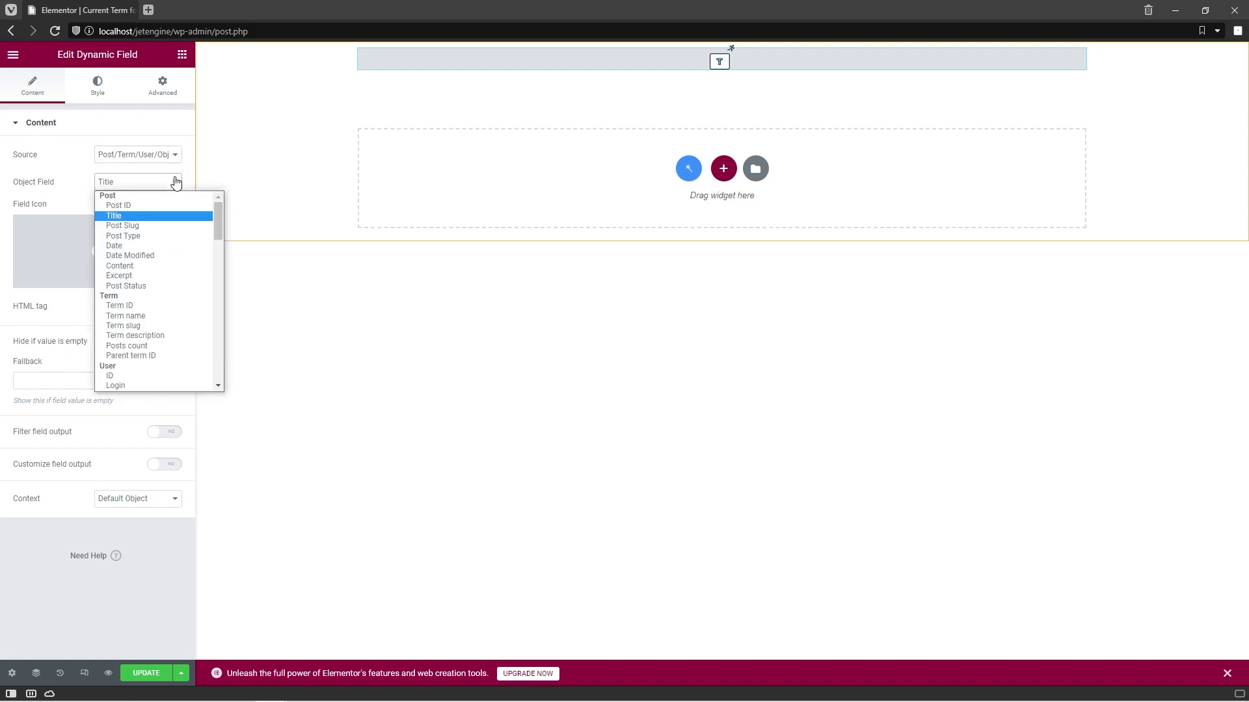
left_click(168, 316)
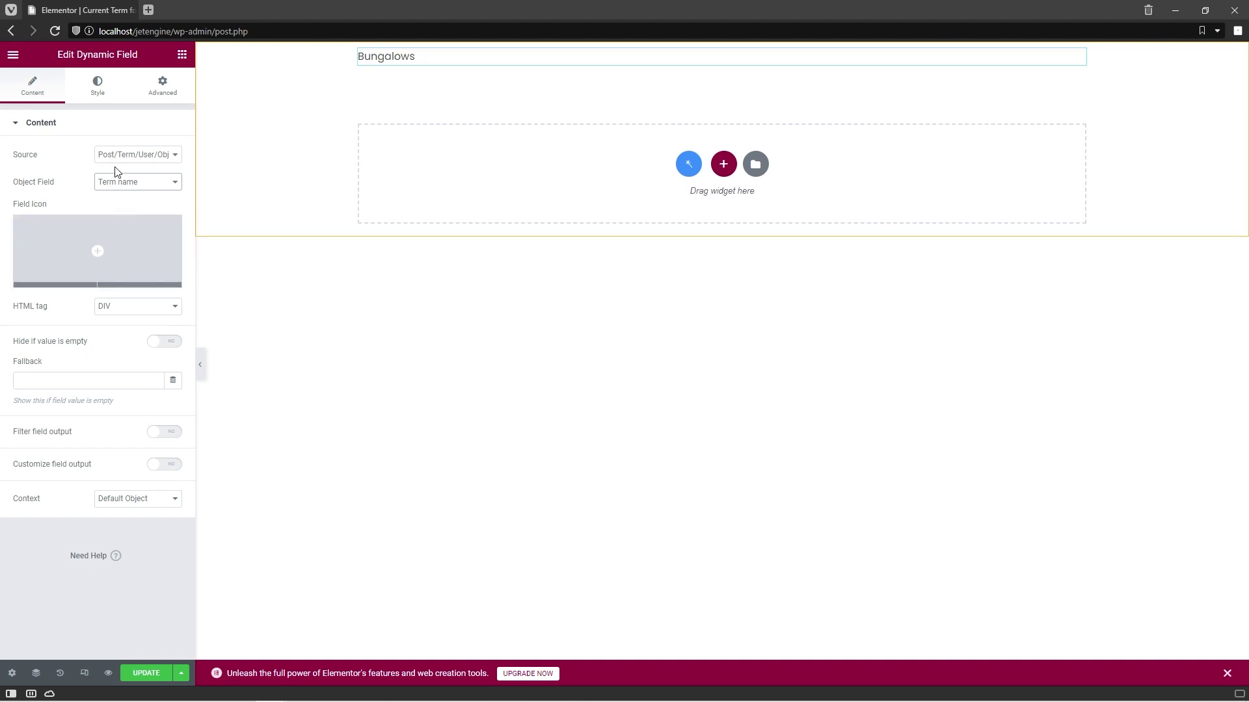
left_click(104, 91)
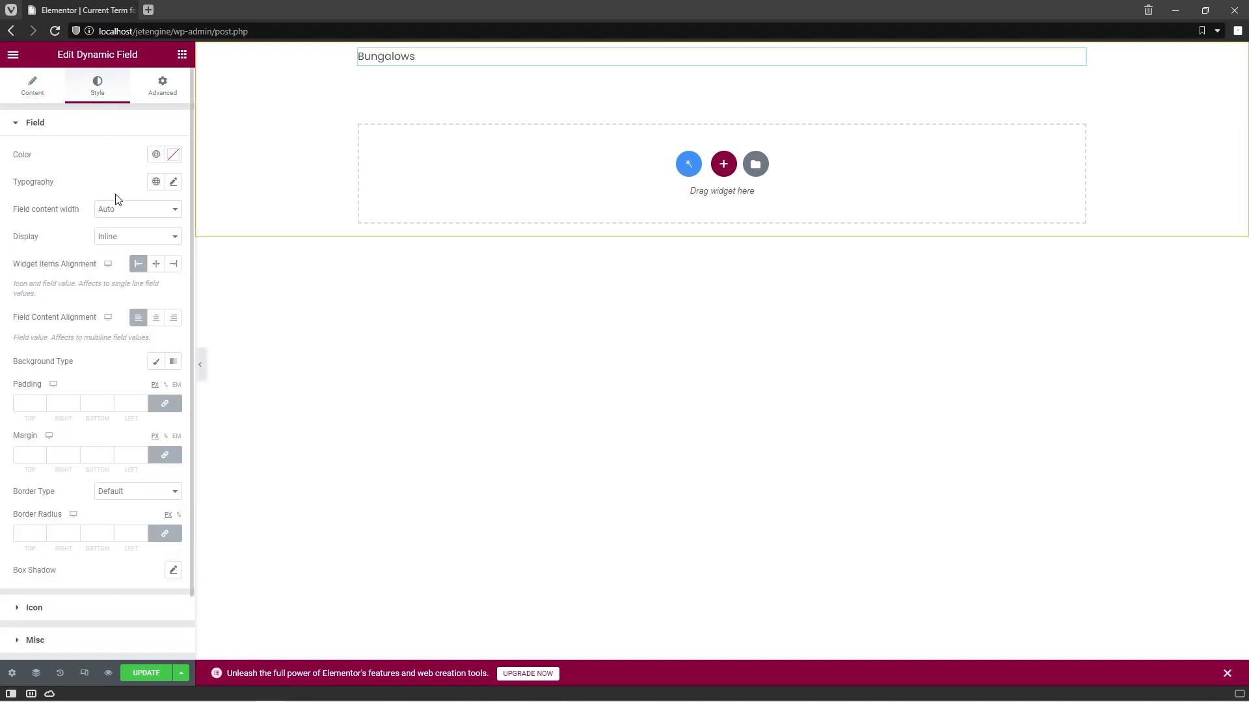
left_click(156, 267)
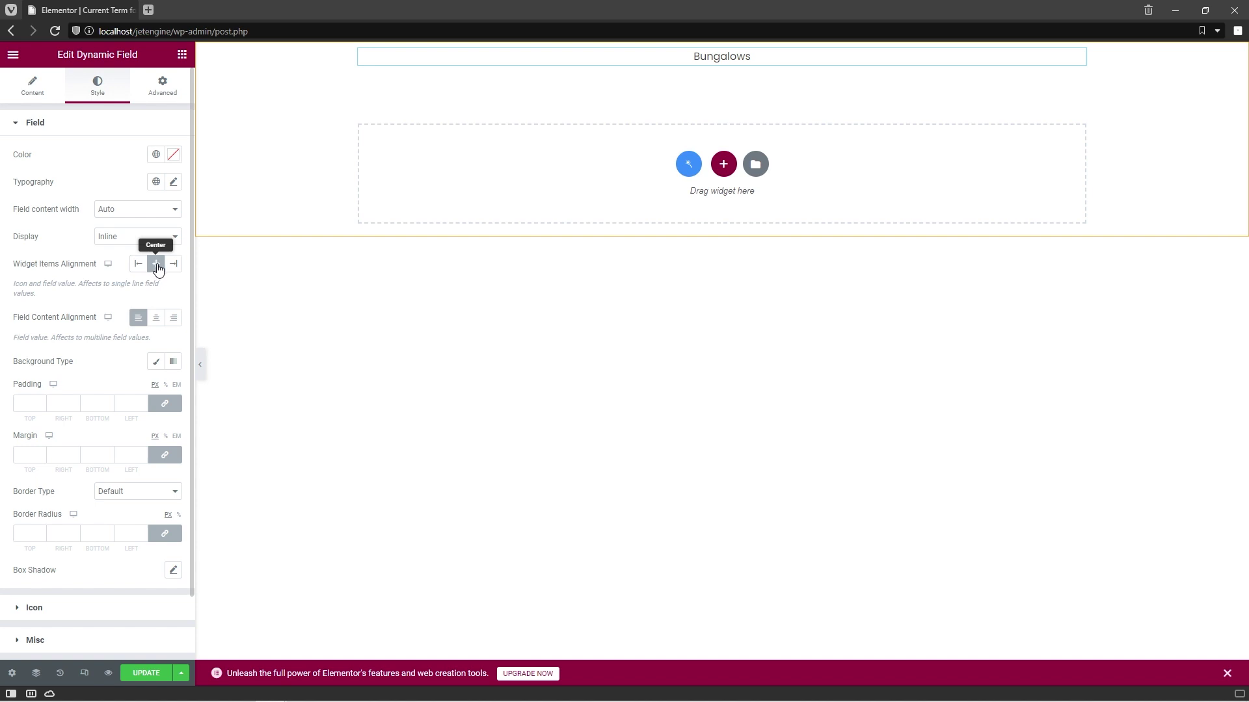
Set the title typography to Poppins, size 30, weight 500 (Medium)
left_click(173, 183)
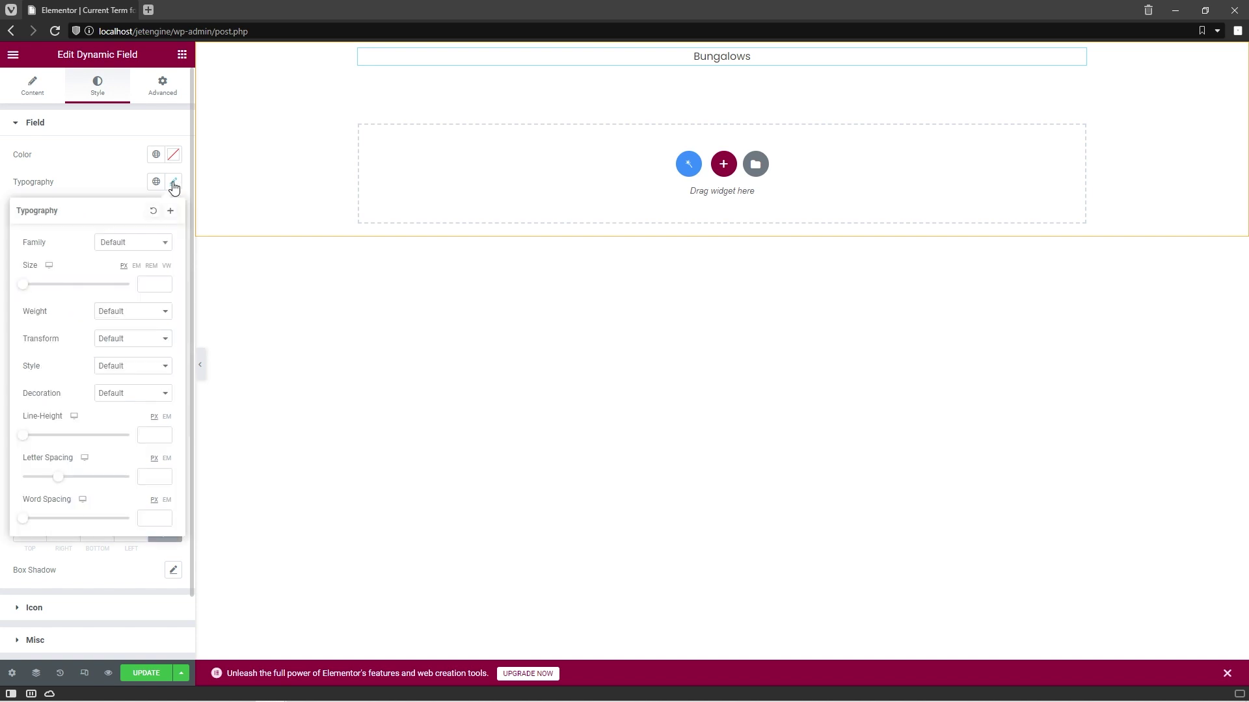
left_click(162, 244)
type("popp")
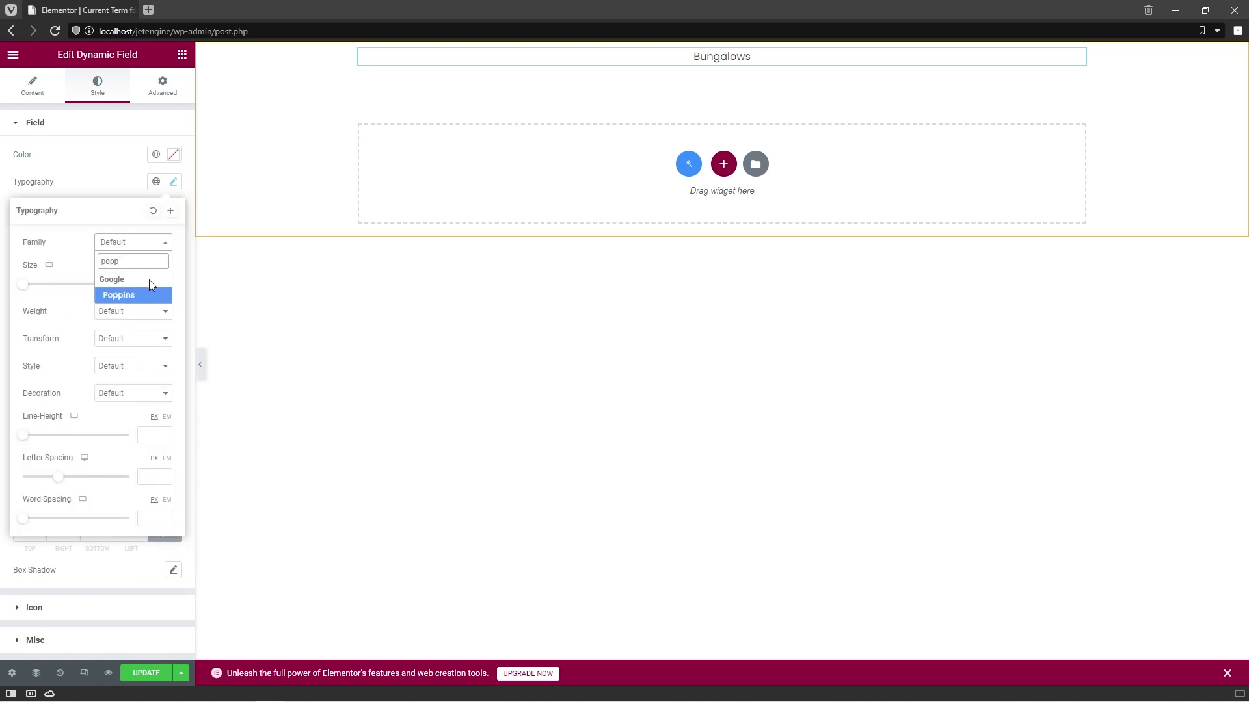
left_click(149, 296)
left_click(152, 283)
type("30")
left_click(153, 307)
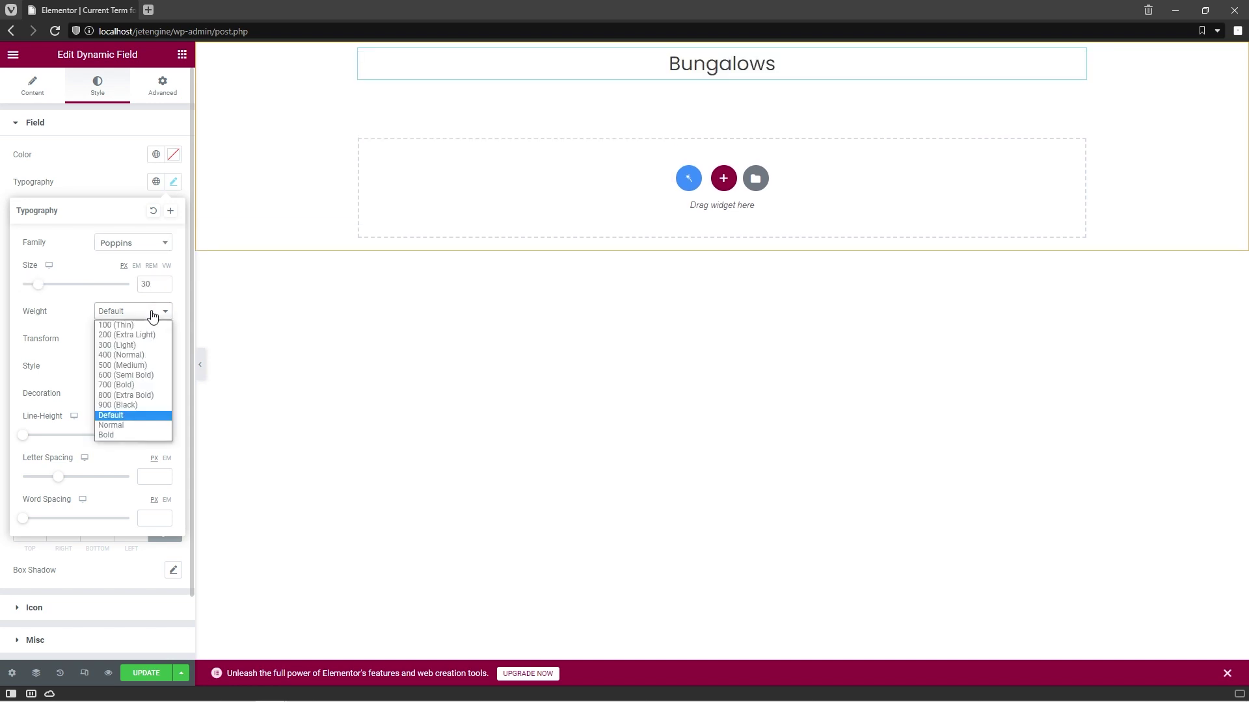
left_click(142, 362)
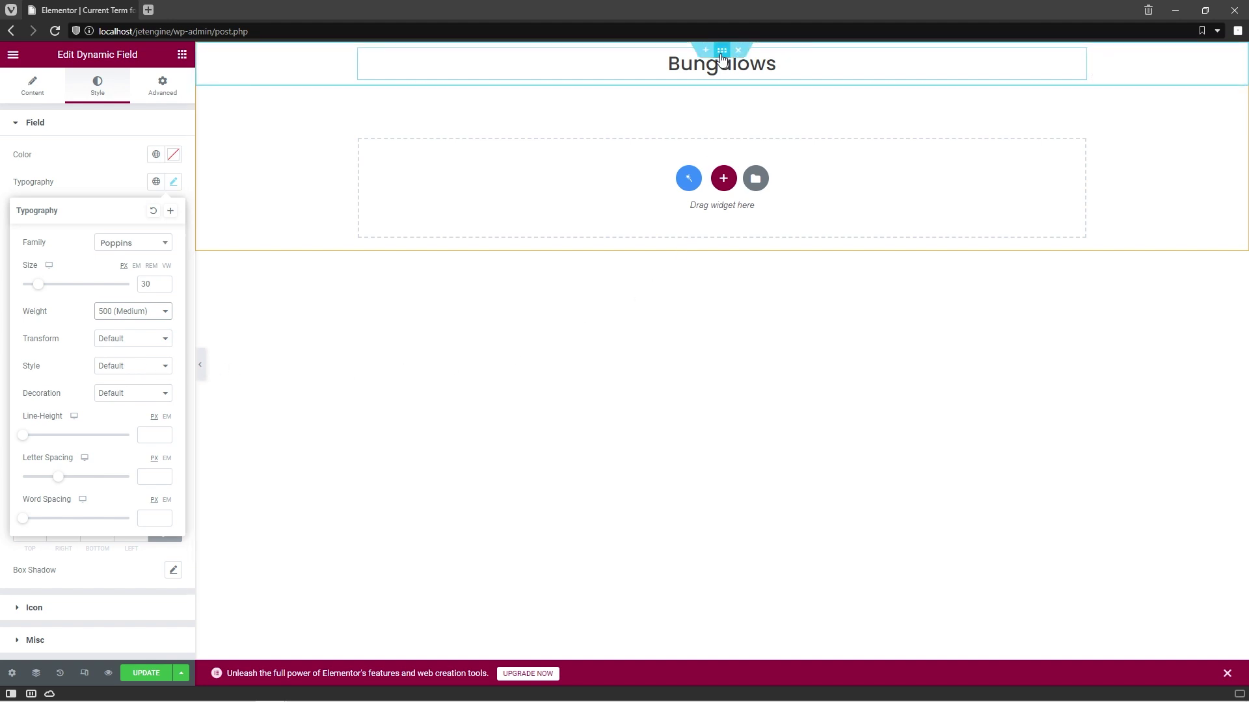
Give the section a classic background image from a Custom Image tag using the thumbnail field
left_click(722, 58)
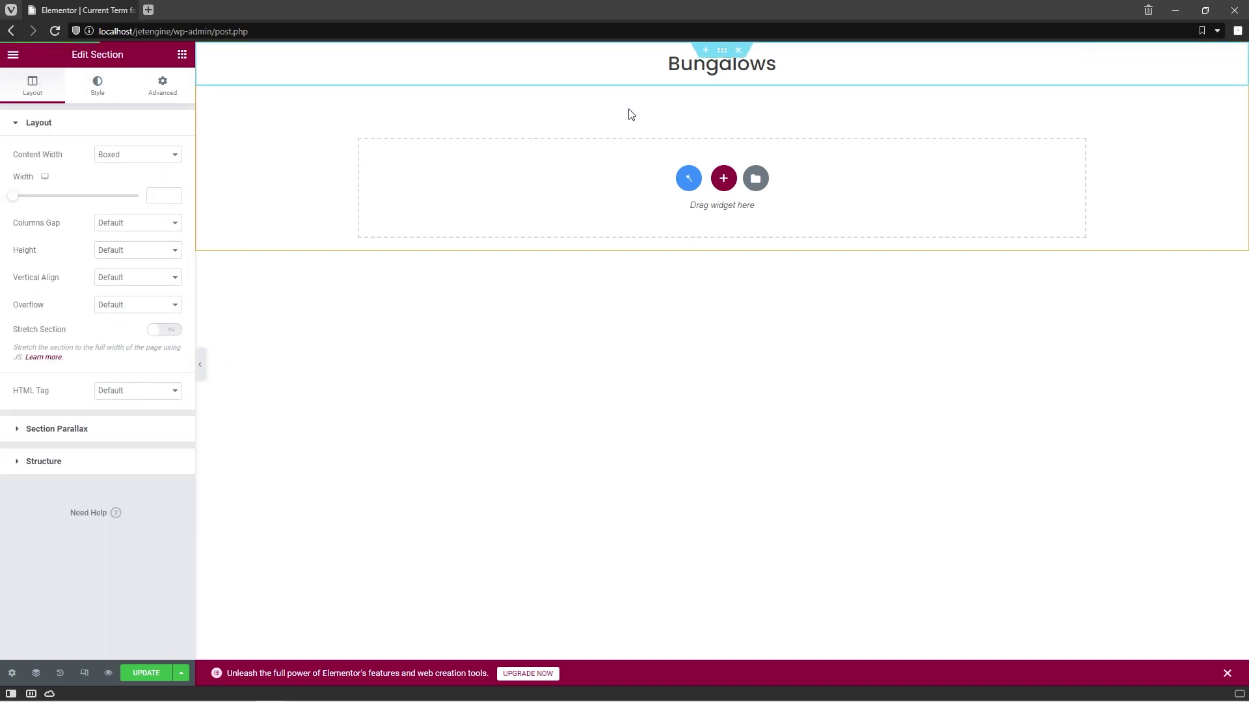
left_click(97, 86)
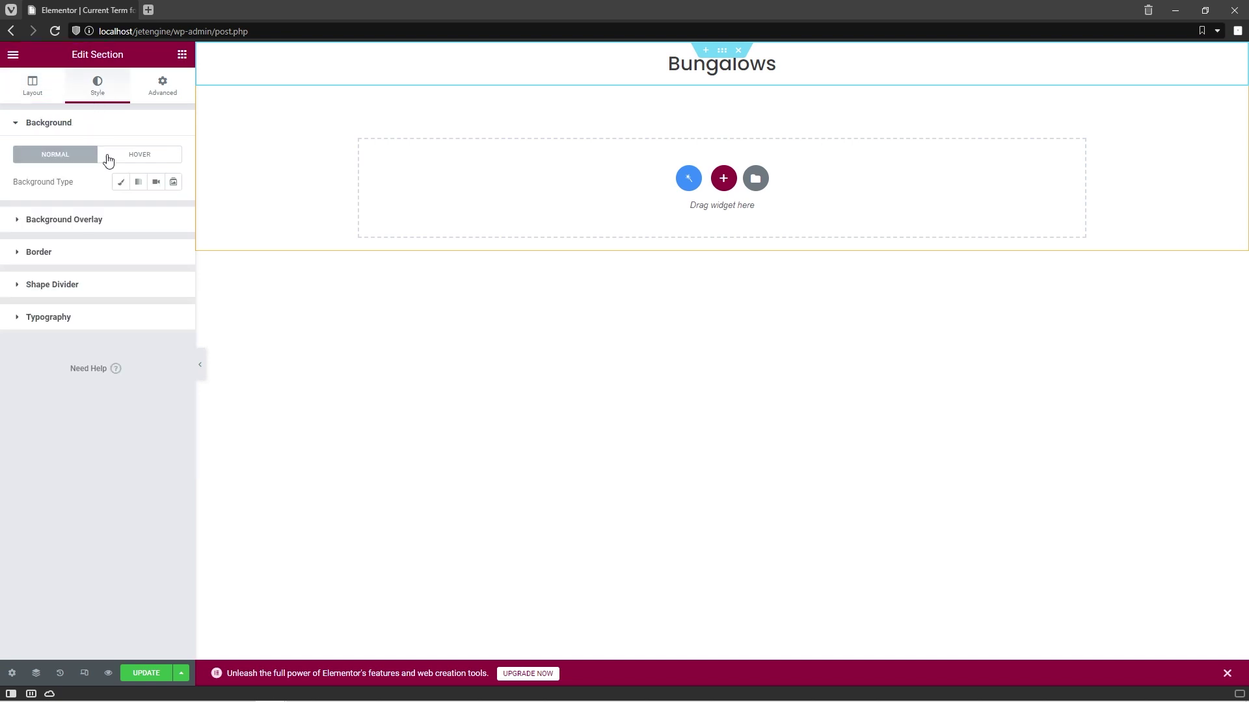
left_click(121, 183)
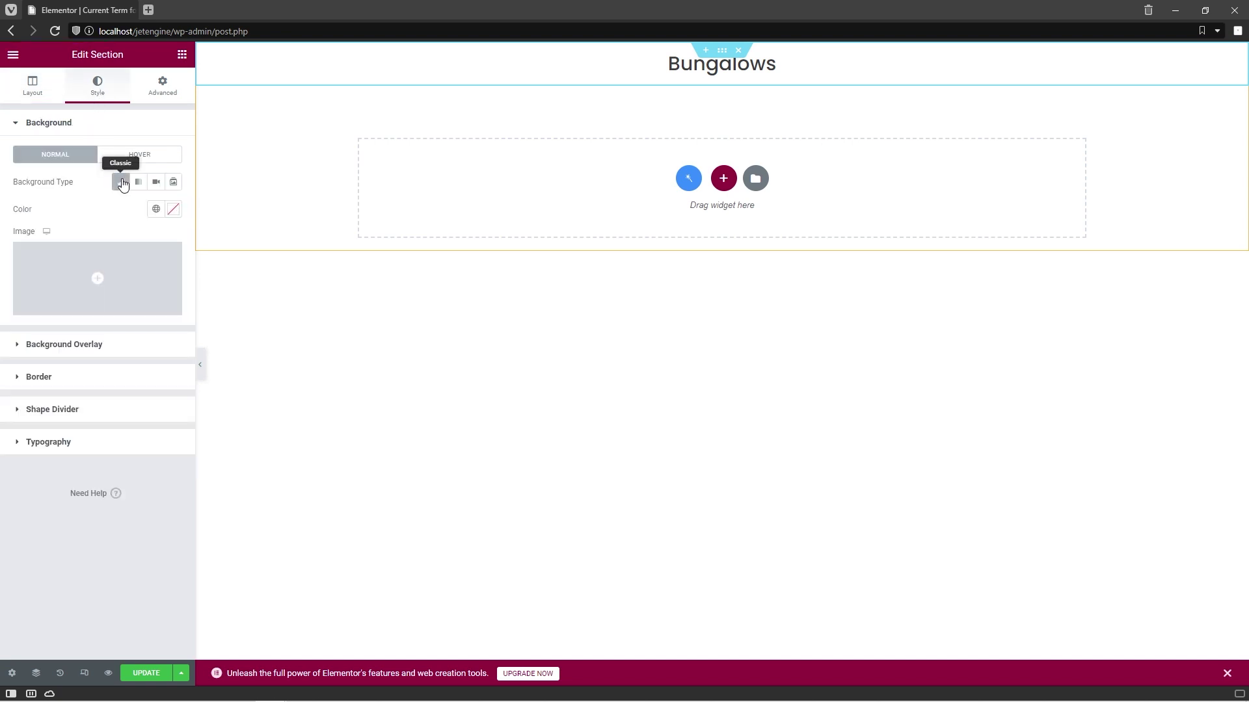
left_click(174, 307)
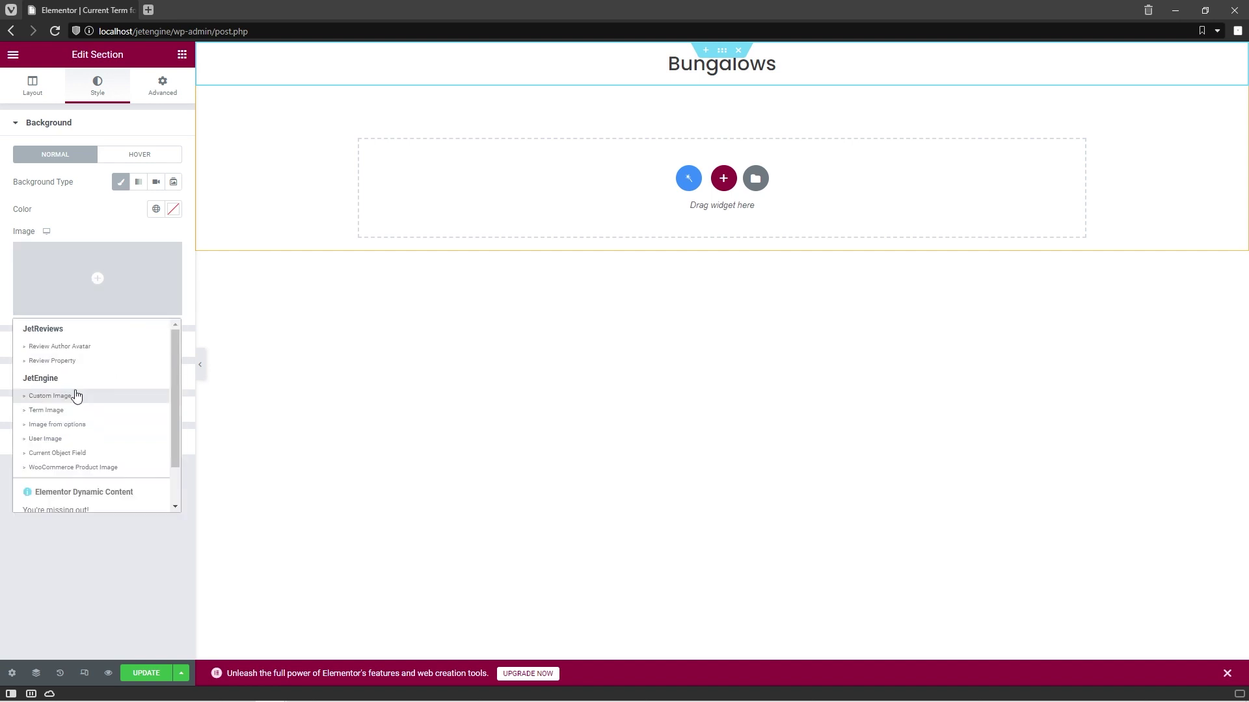
left_click(75, 395)
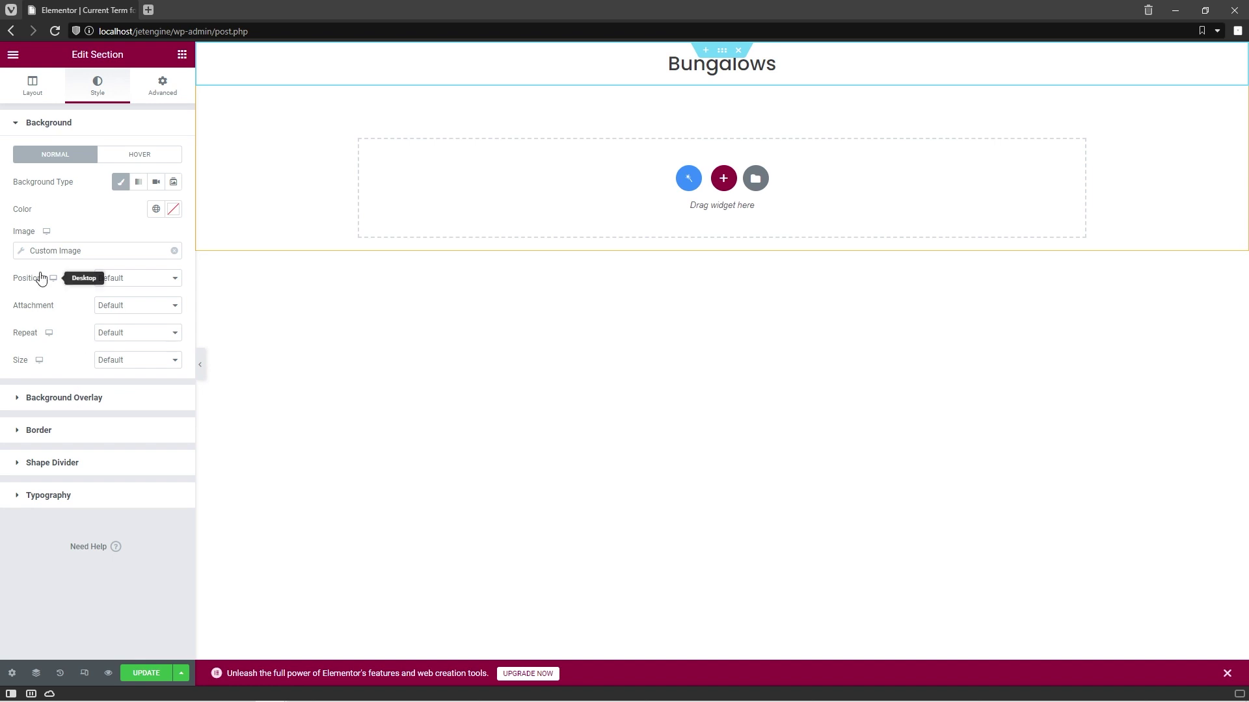
left_click(22, 251)
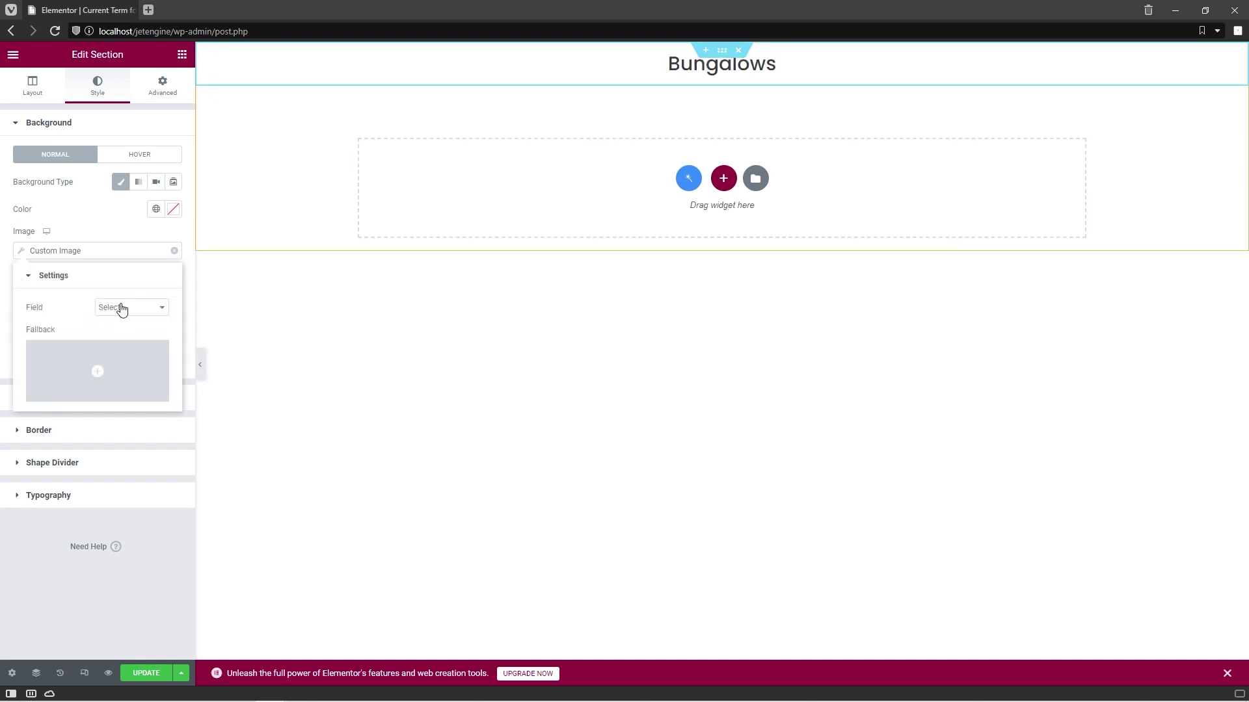
left_click(121, 308)
left_click(127, 351)
left_click(98, 233)
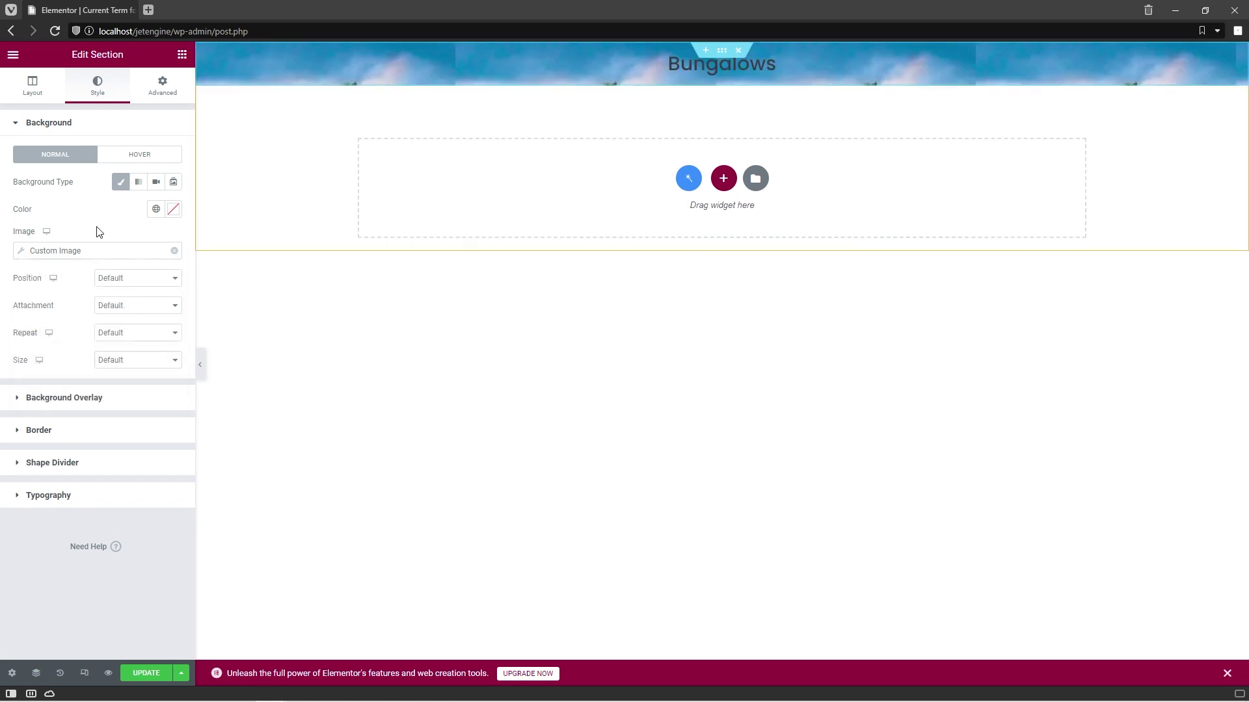
Set the background image to Center Center, No-repeat, and Cover size
left_click(120, 281)
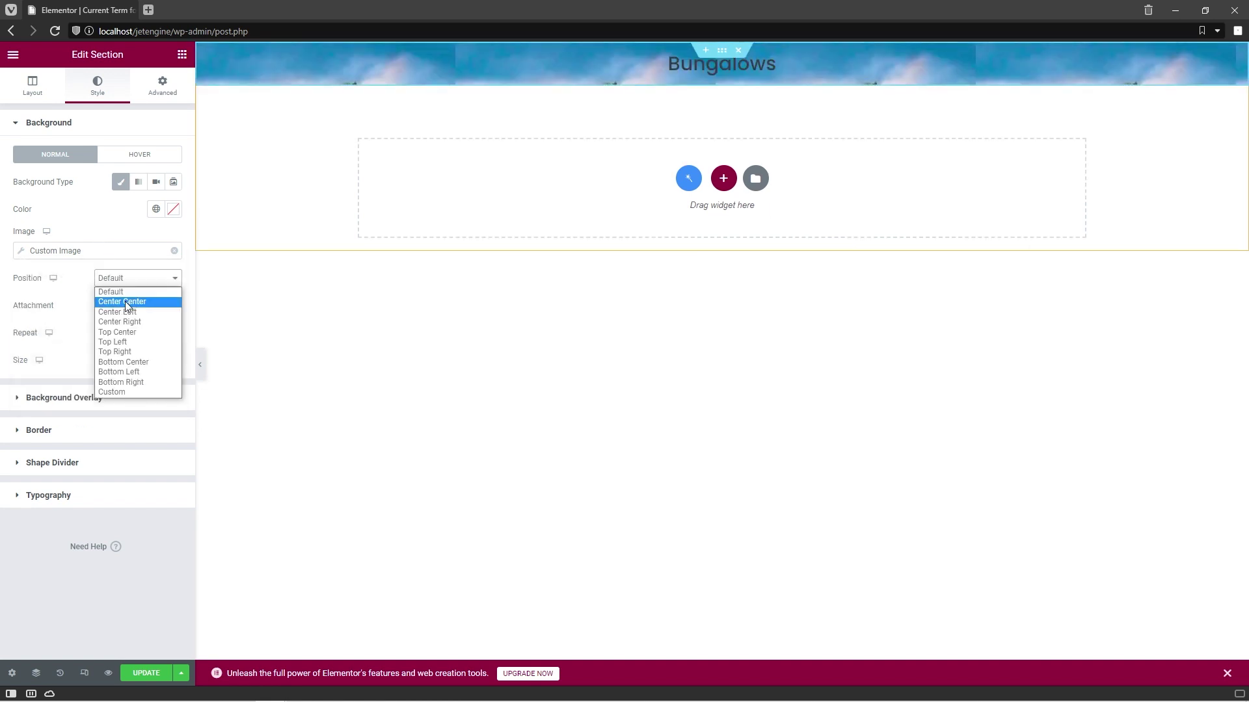
left_click(125, 301)
left_click(125, 334)
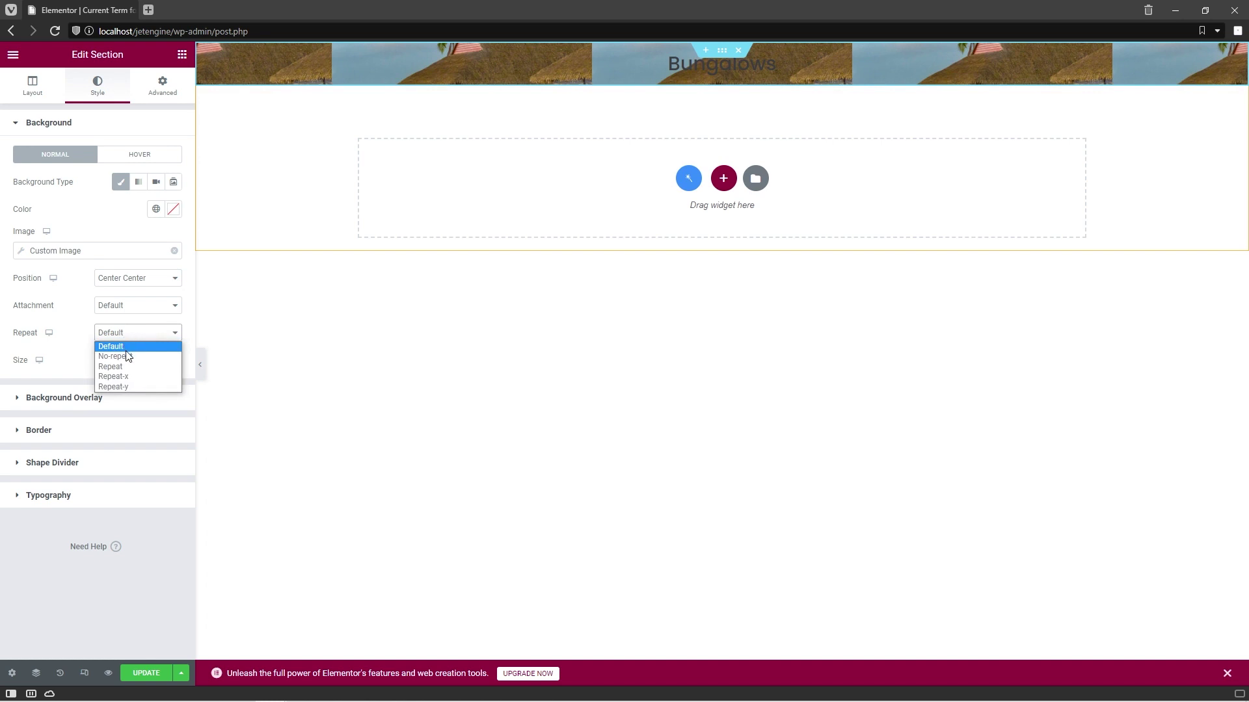
left_click(126, 356)
left_click(125, 360)
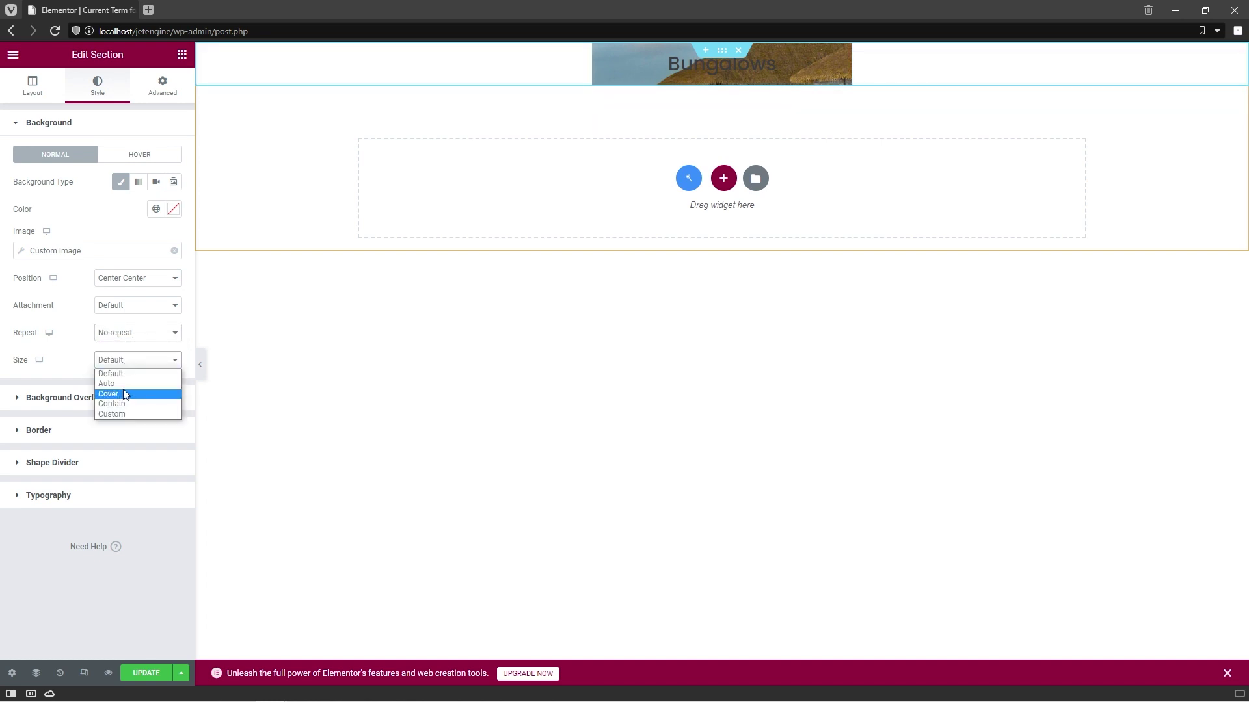
left_click(124, 394)
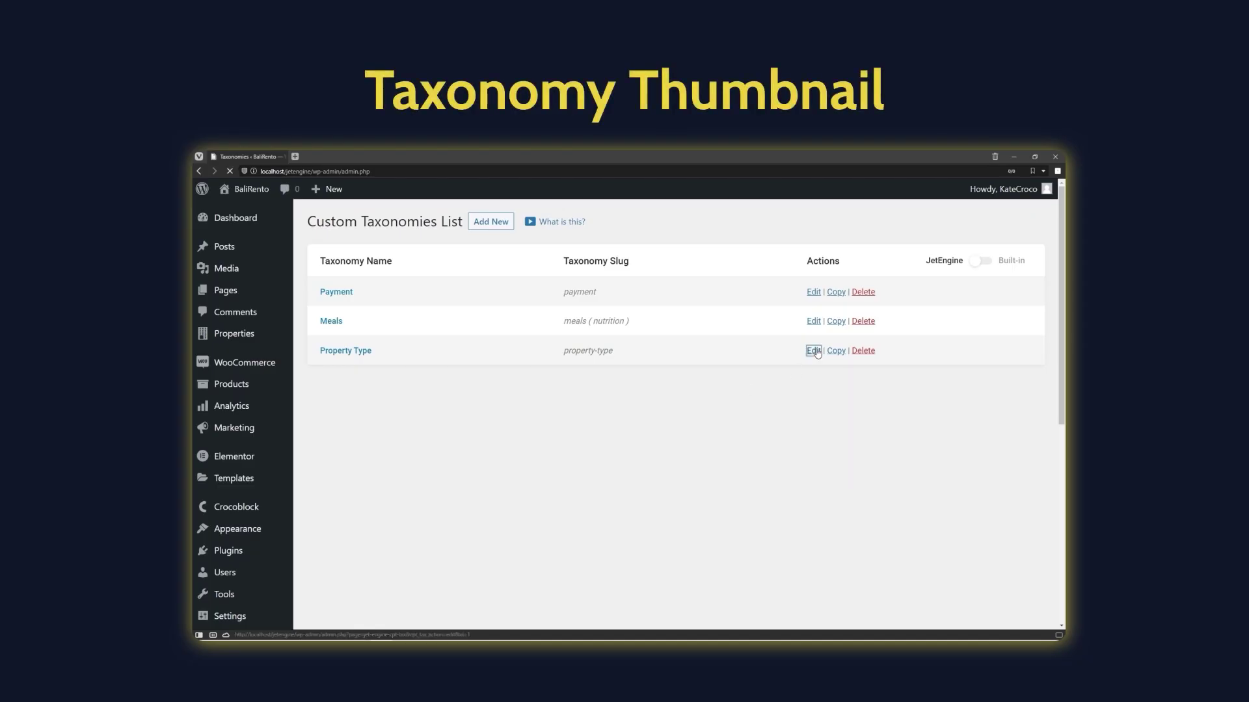
Inspect the thumbnail meta field in the Property Type taxonomy settings
left_click(813, 351)
scroll(817, 352, "down", 5)
scroll(817, 349, "down", 2)
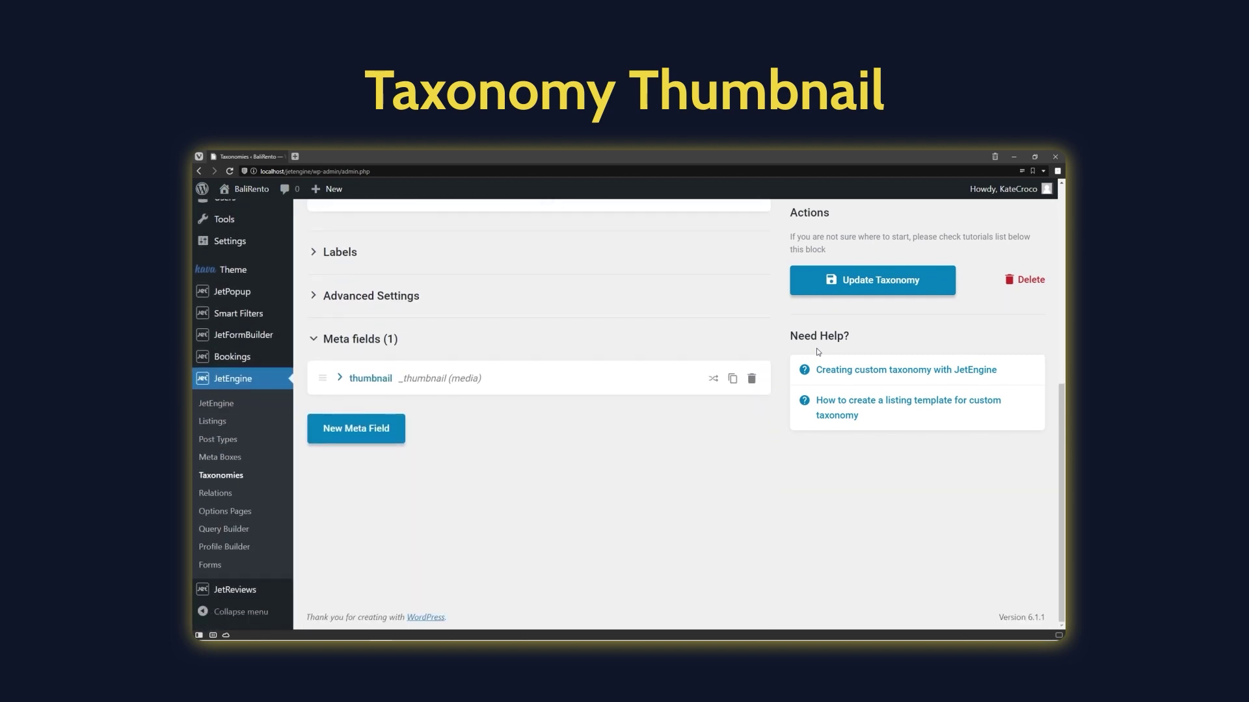
left_click(340, 379)
scroll(343, 378, "down", 3)
scroll(342, 377, "up", 10)
Open the Houses term from the Property Type terms list for editing
mouse_move(282, 341)
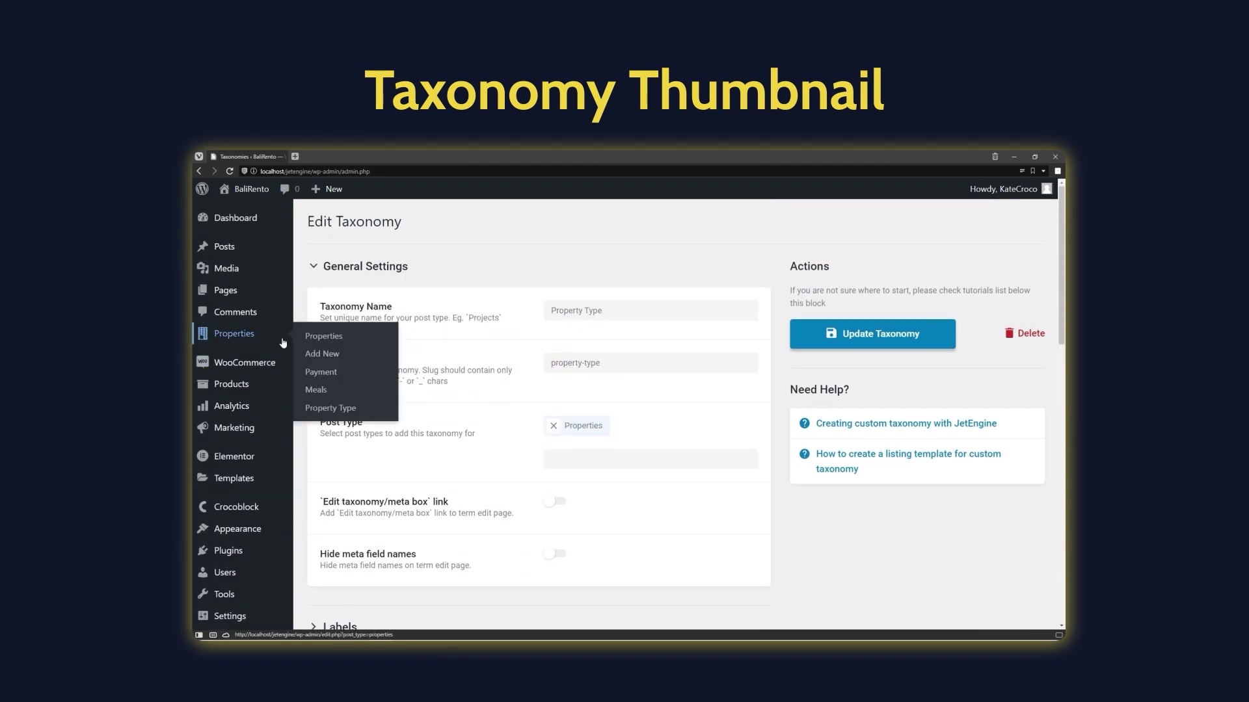
left_click(304, 407)
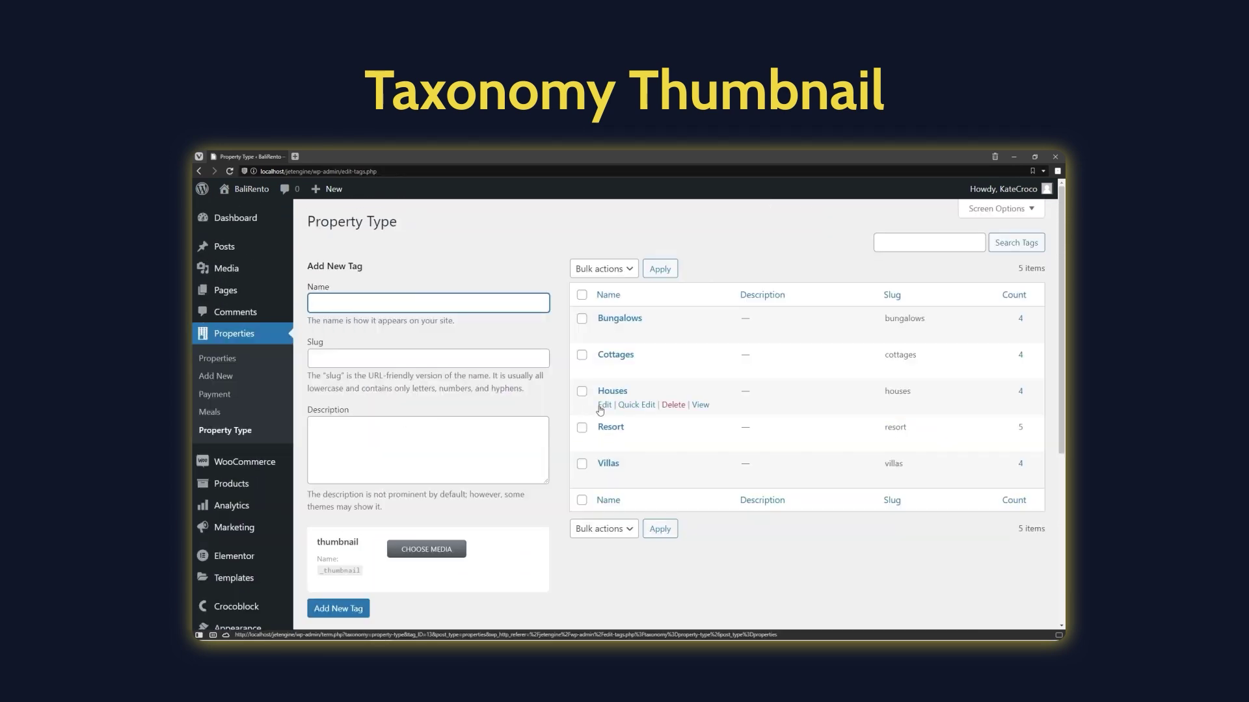
left_click(612, 391)
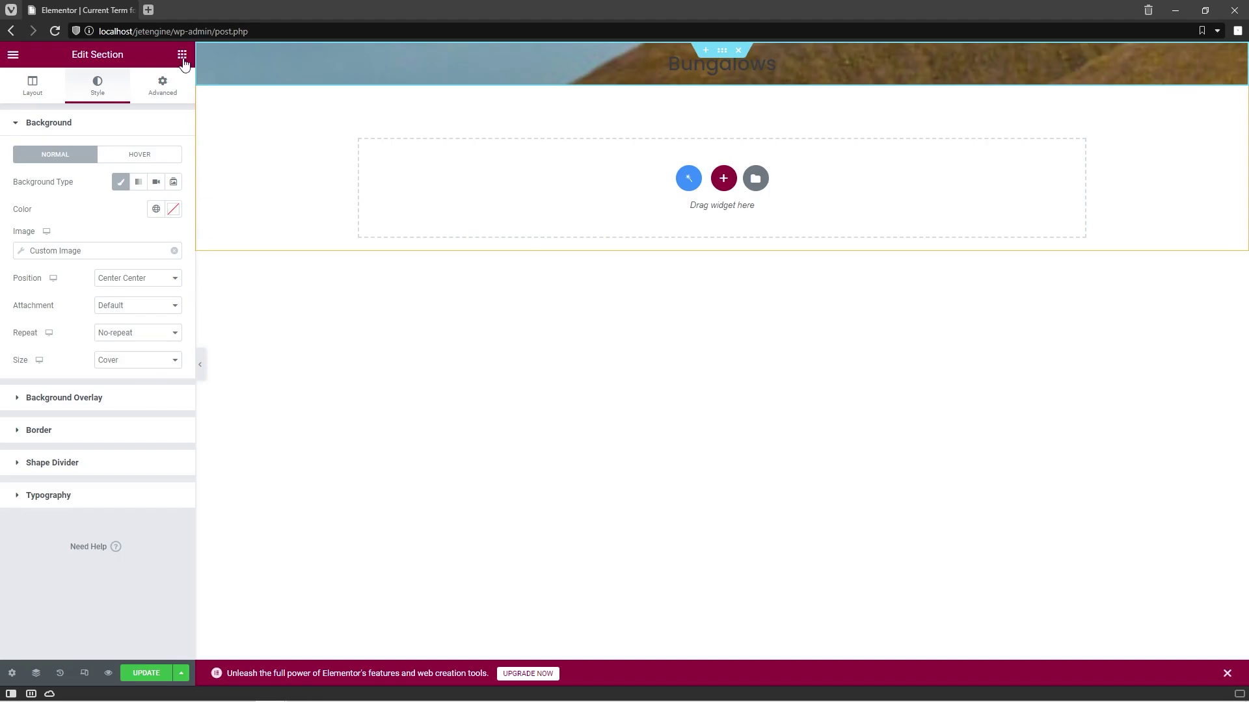
Add a Spacer above the Bungalows title with 250 px height
left_click(183, 56)
left_click_drag(144, 392, 658, 53)
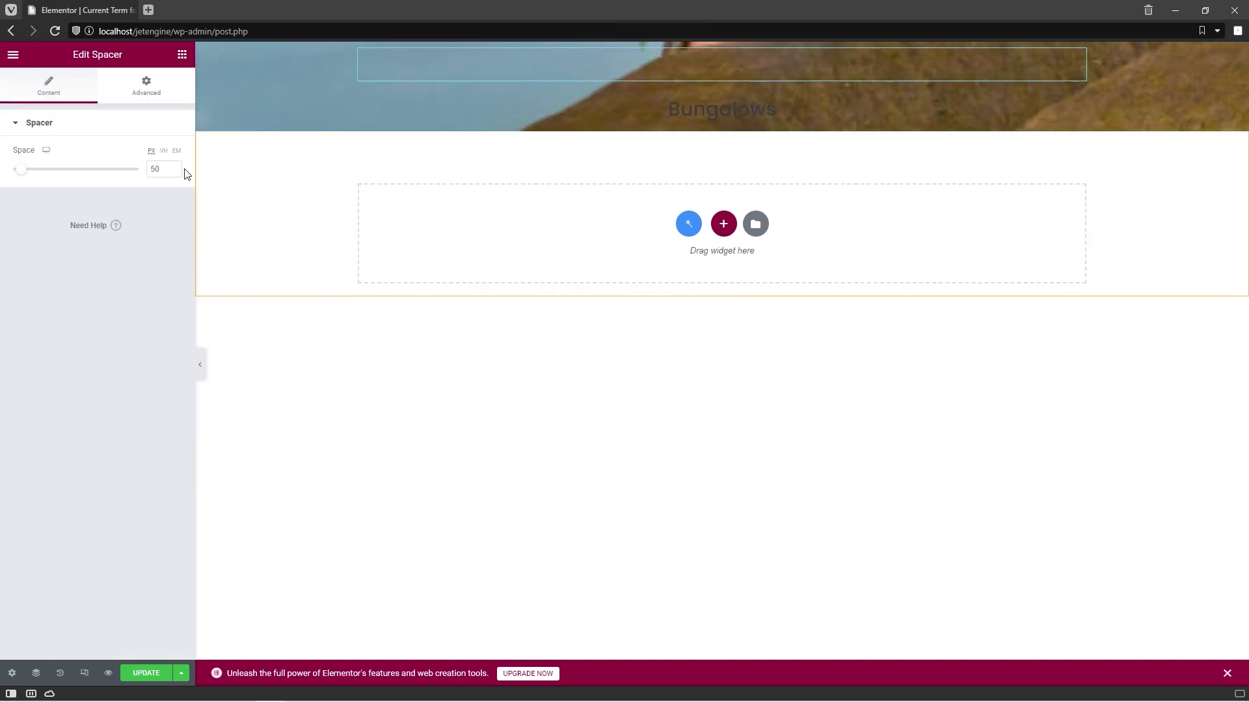
left_click(151, 167)
type("2")
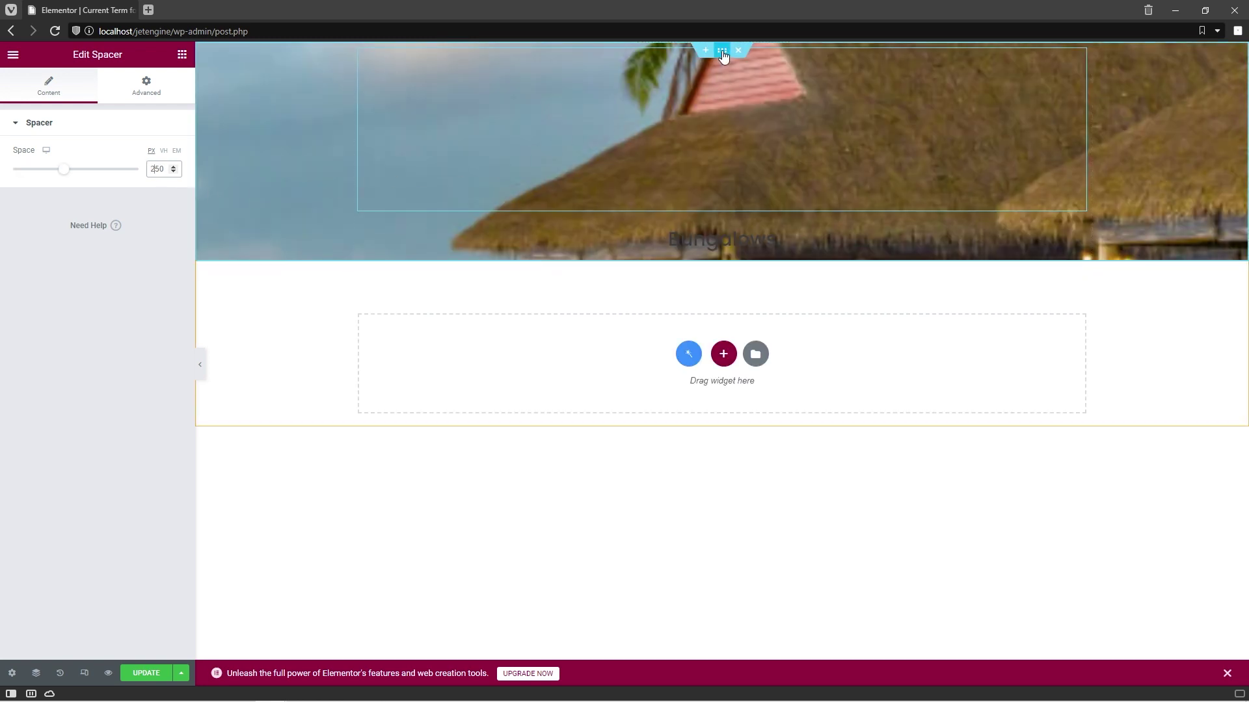
left_click(722, 52)
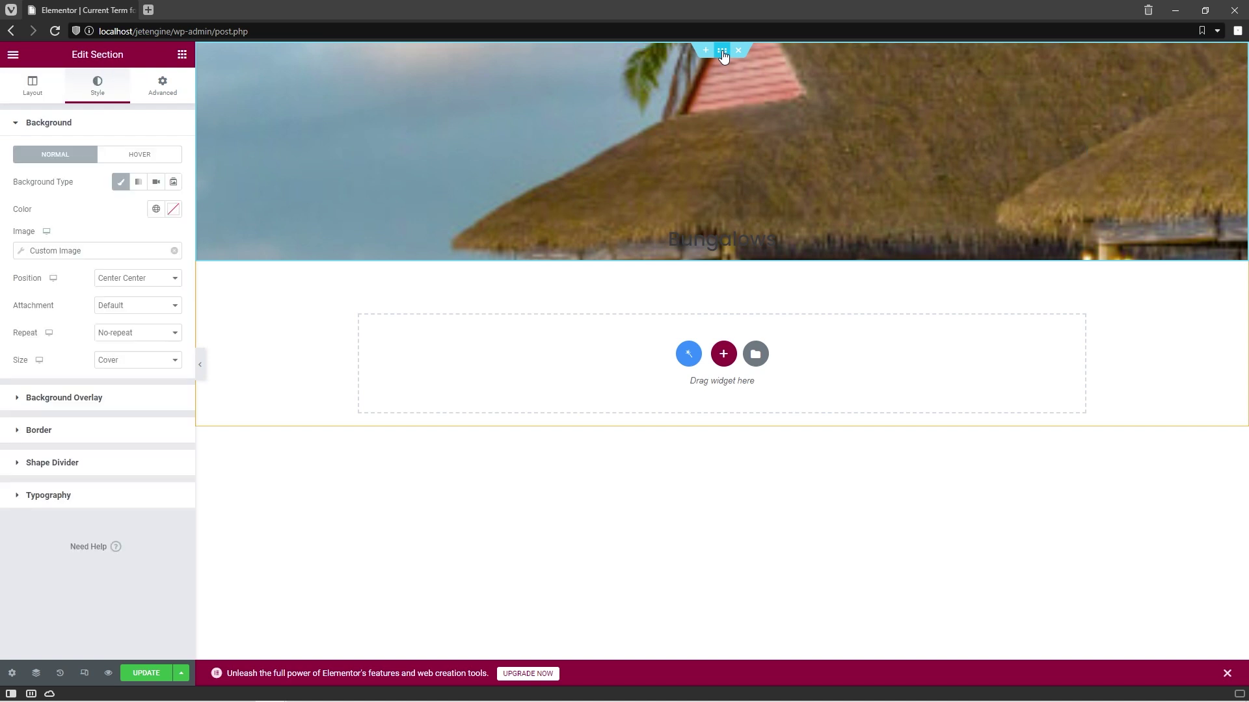
Make the background overlay a gradient from transparent to #0F2B4A, stops at 65 and 85
left_click(49, 398)
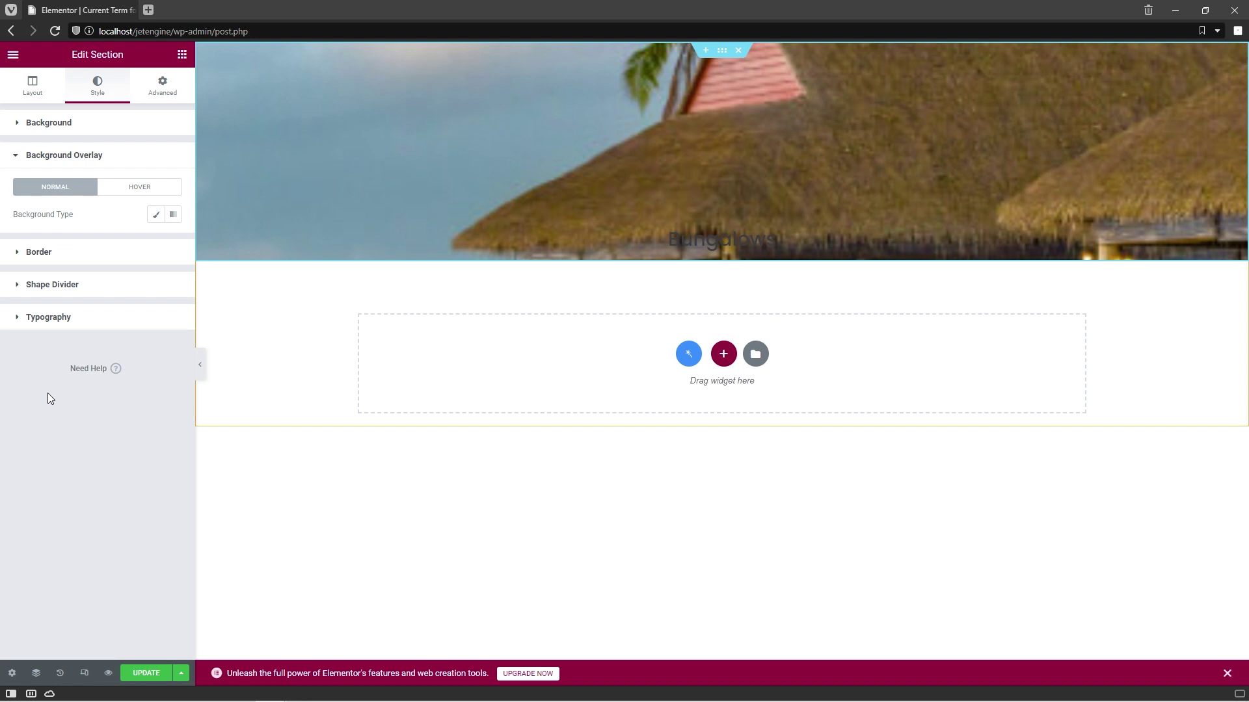
left_click(175, 216)
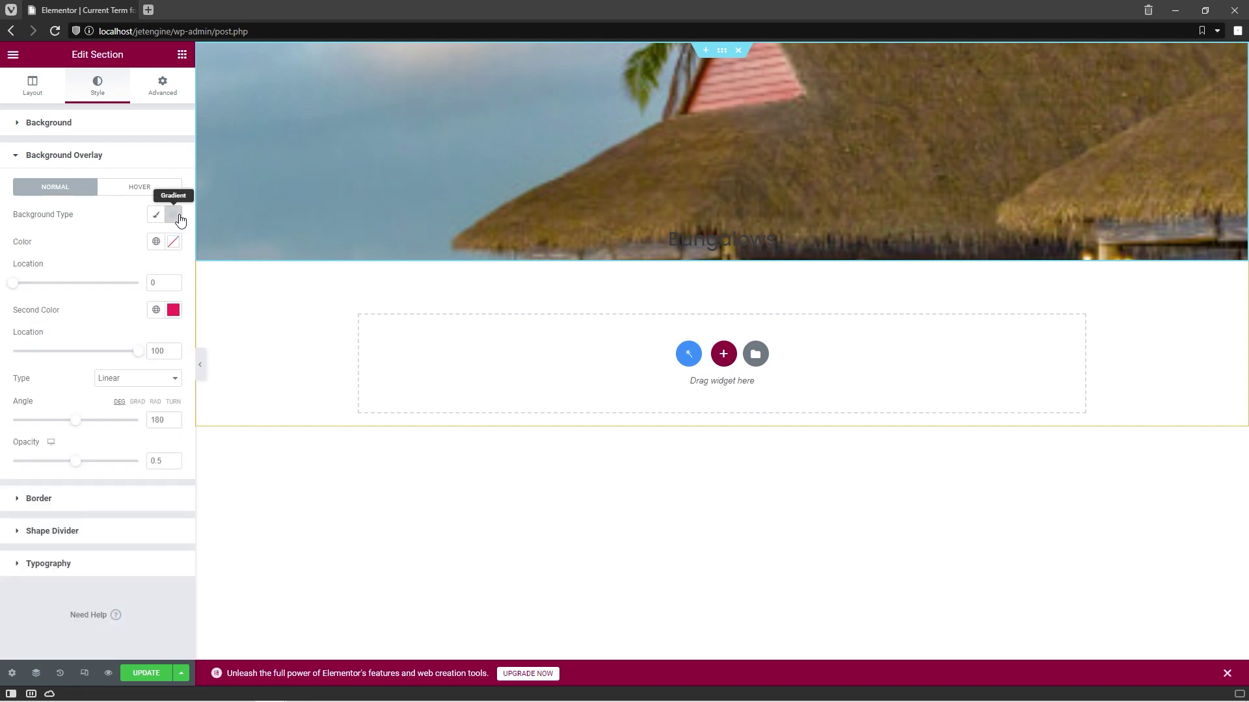
left_click(173, 242)
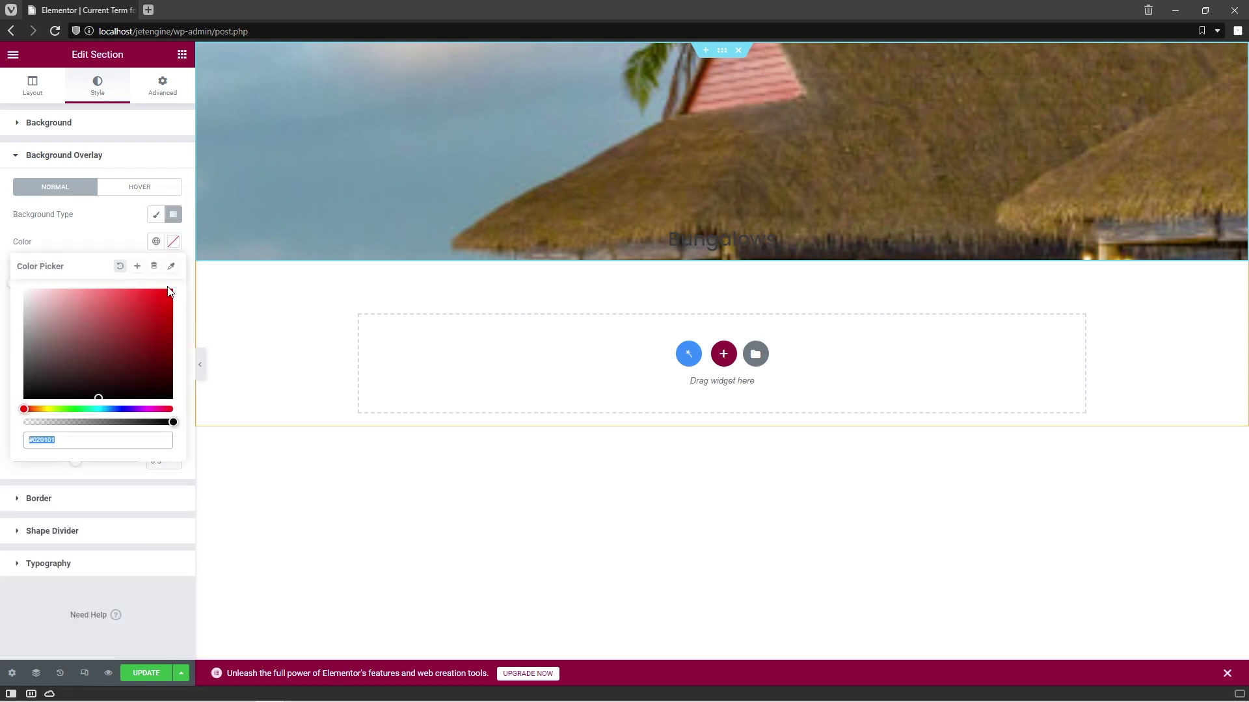
left_click_drag(173, 422, 6, 437)
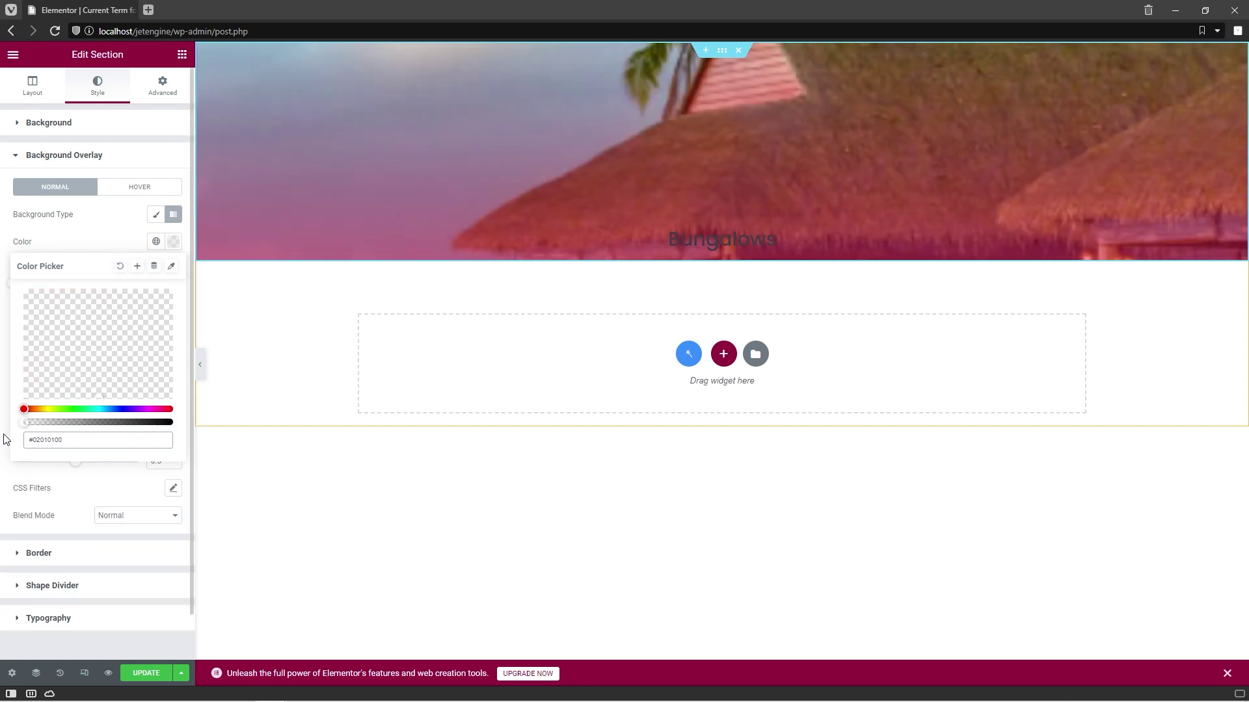
left_click(119, 241)
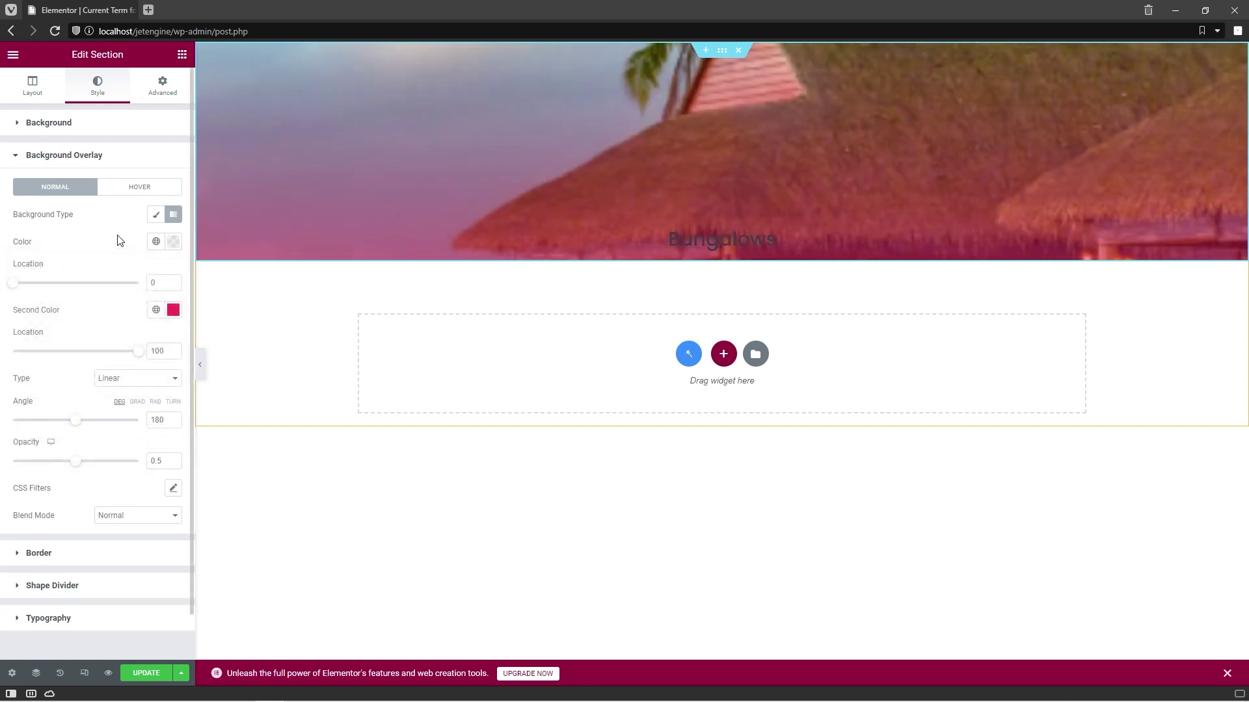
left_click(179, 312)
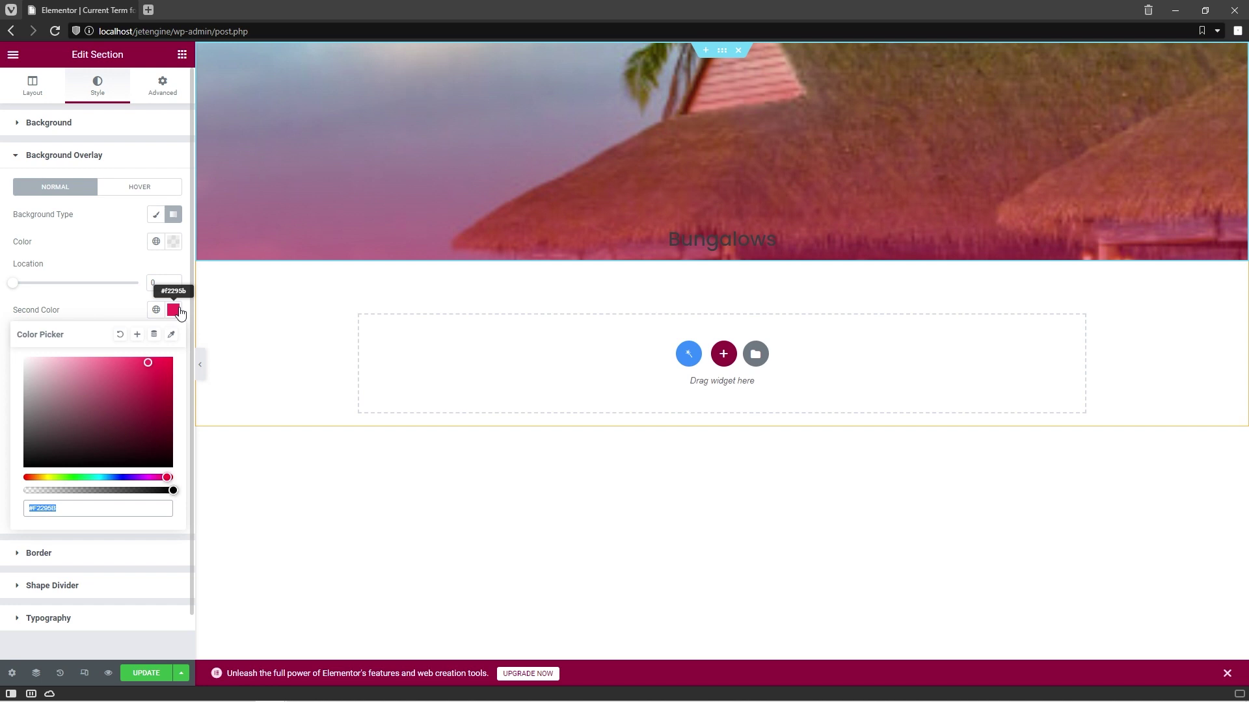
type("#0F2B4A")
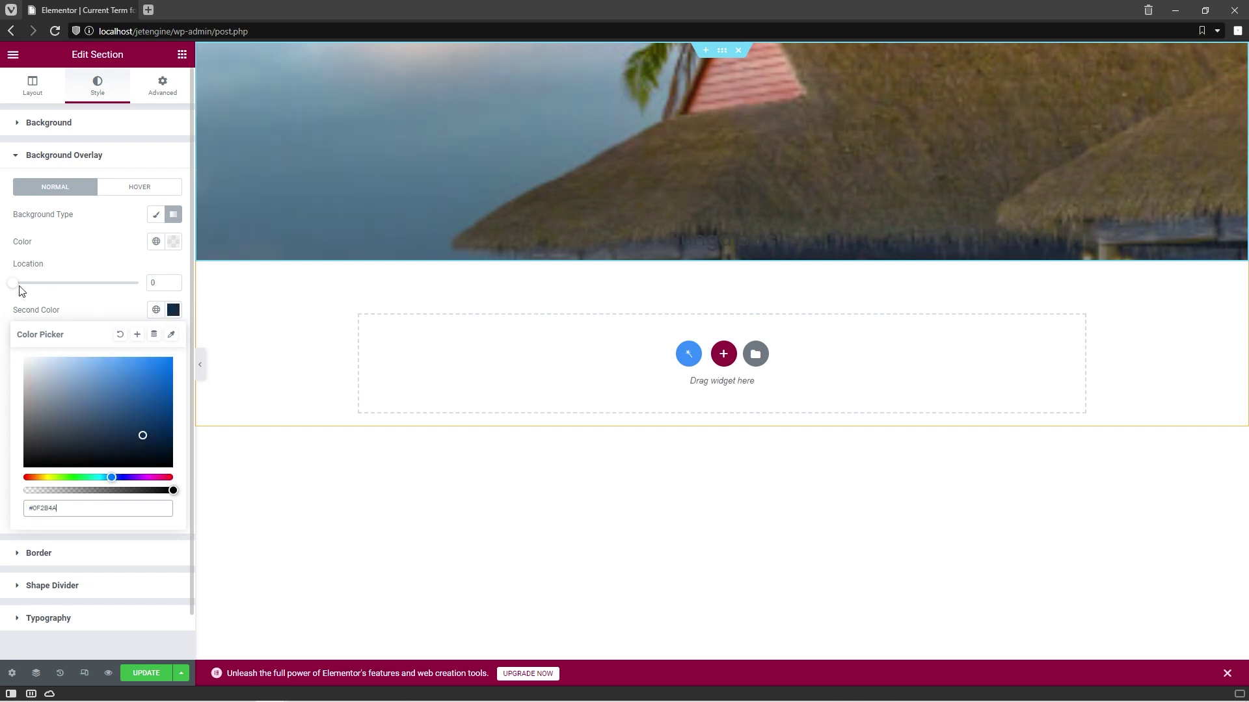
left_click_drag(14, 284, 101, 293)
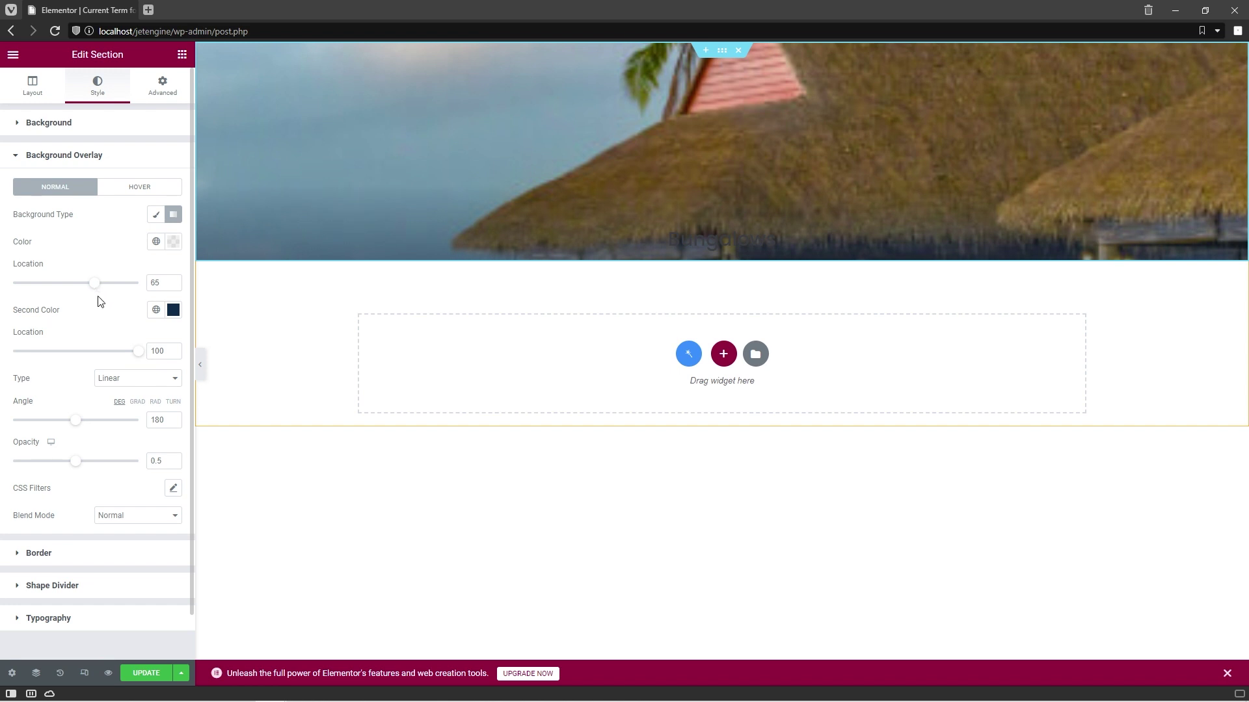
double_click(170, 352)
type("85")
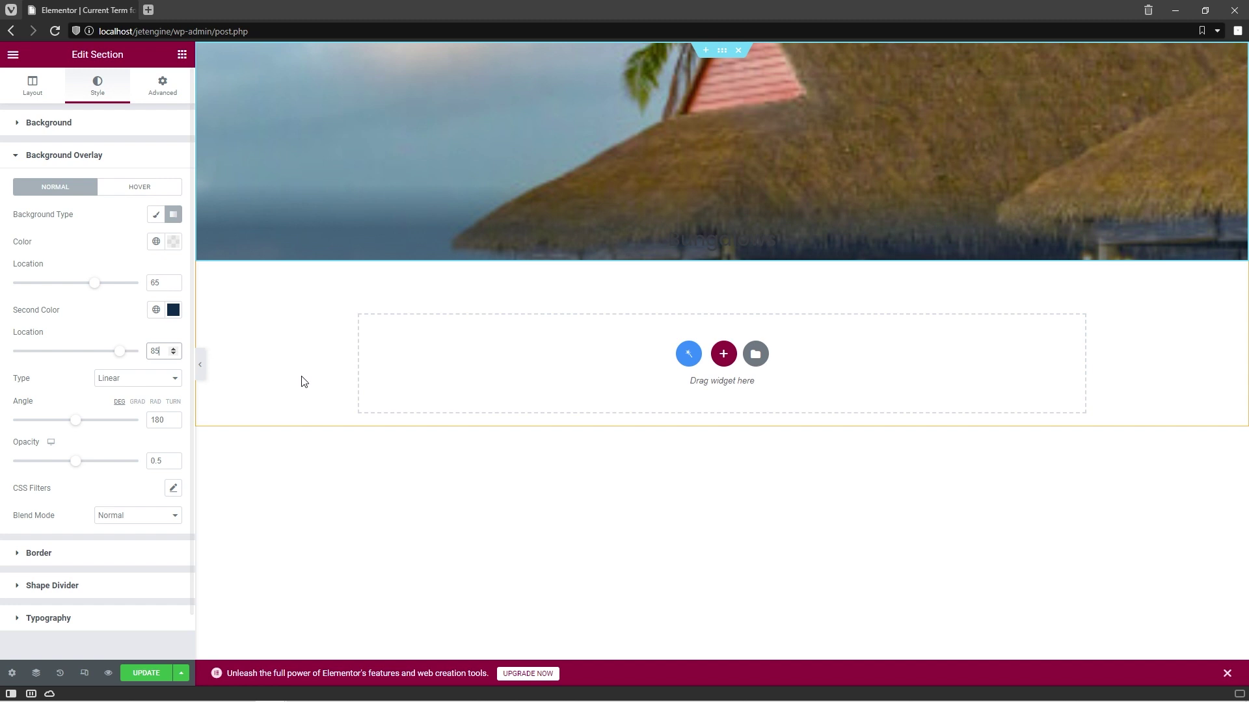
Make the Bungalows term name text white (#FFFFFF)
left_click(760, 242)
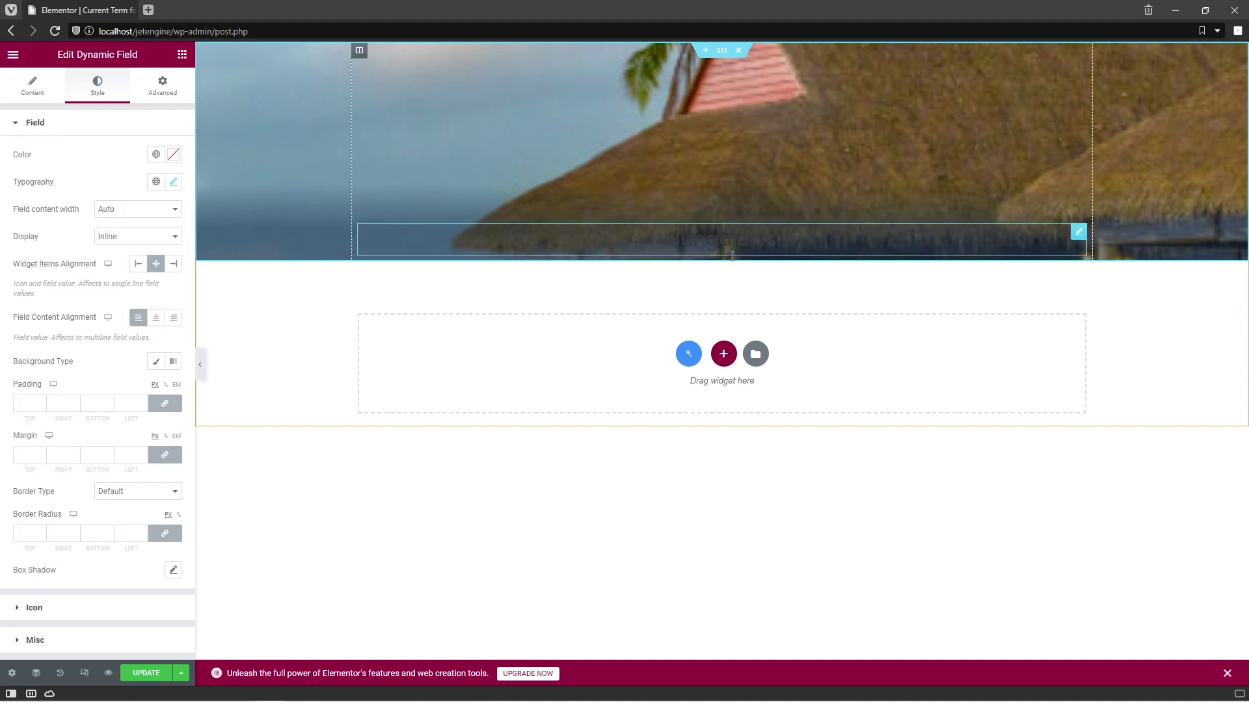
left_click(175, 159)
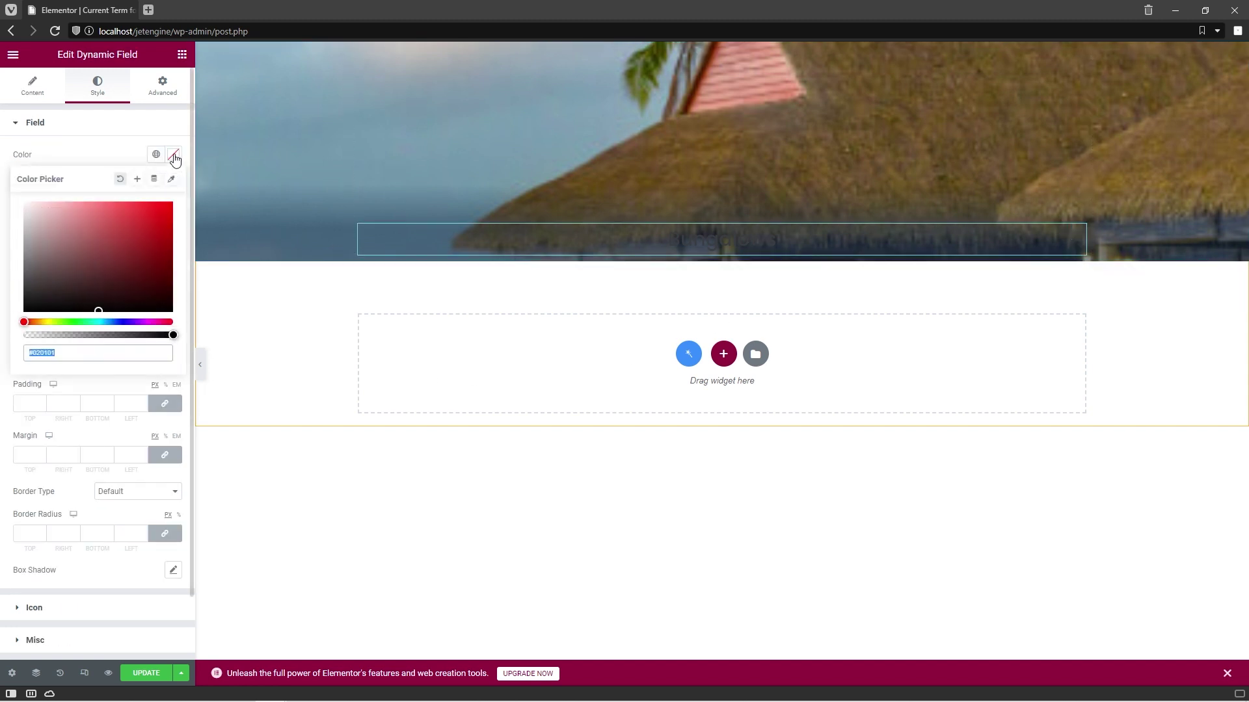
left_click(24, 203)
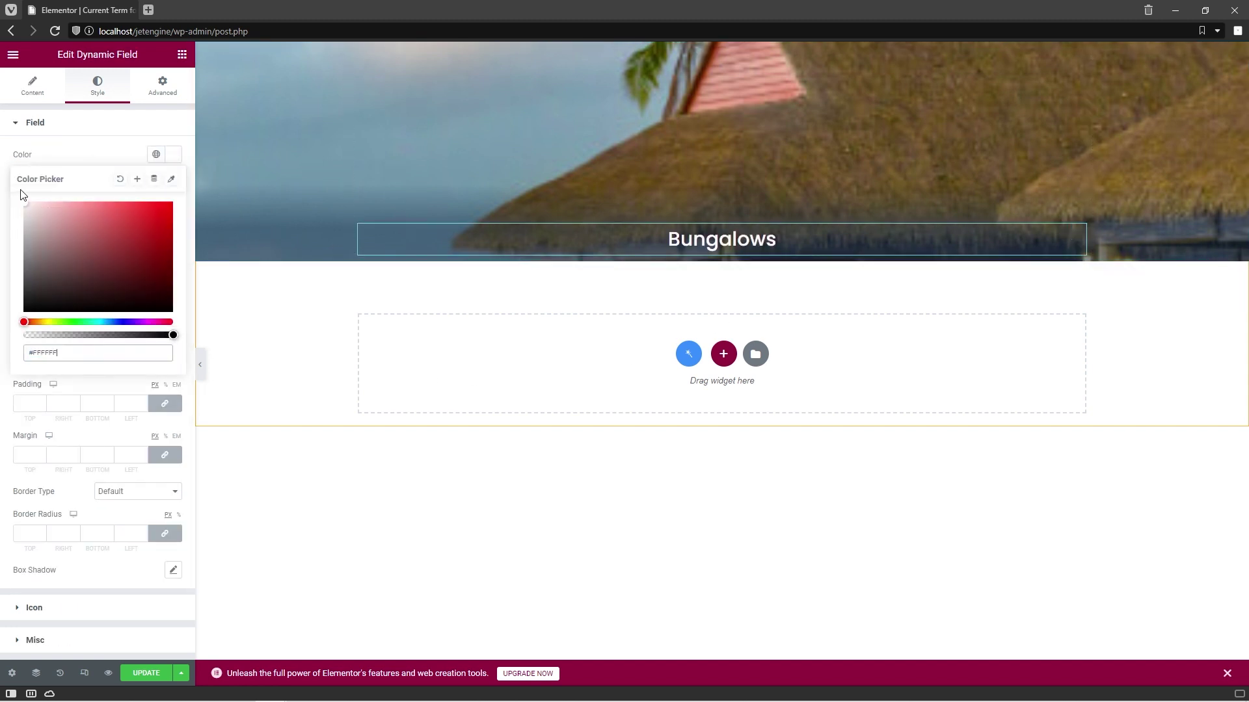
left_click(98, 156)
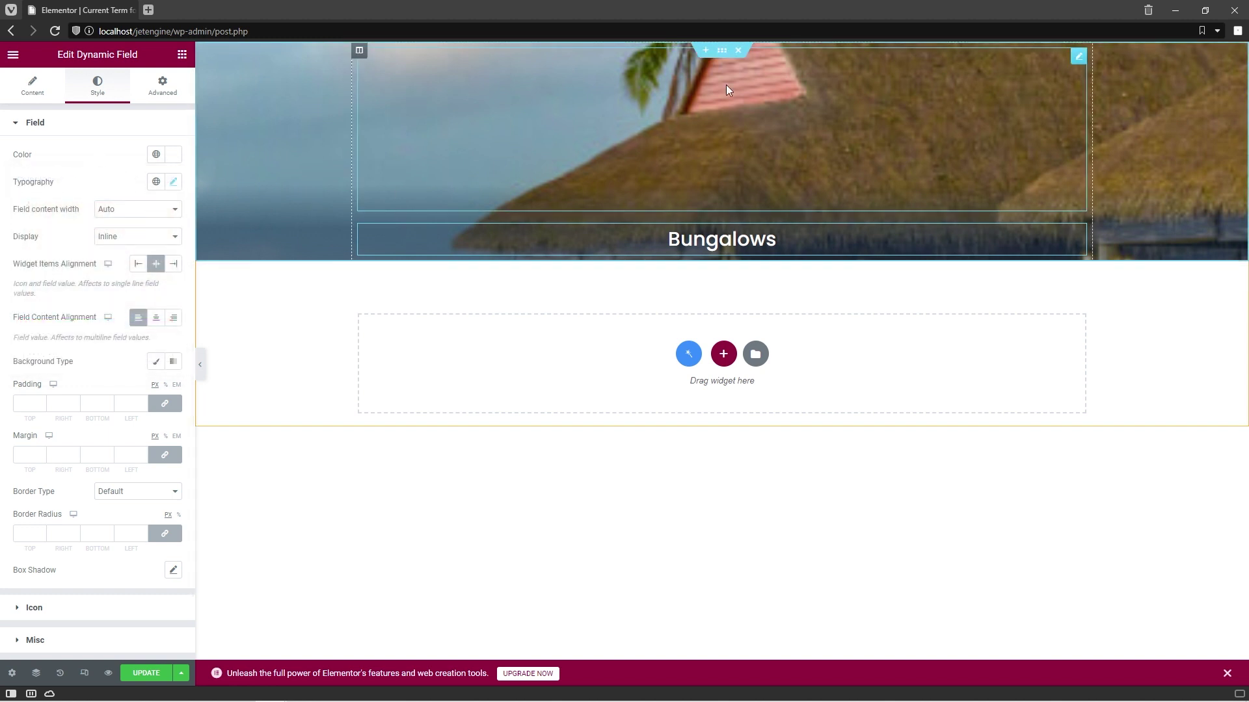
right_click(719, 49)
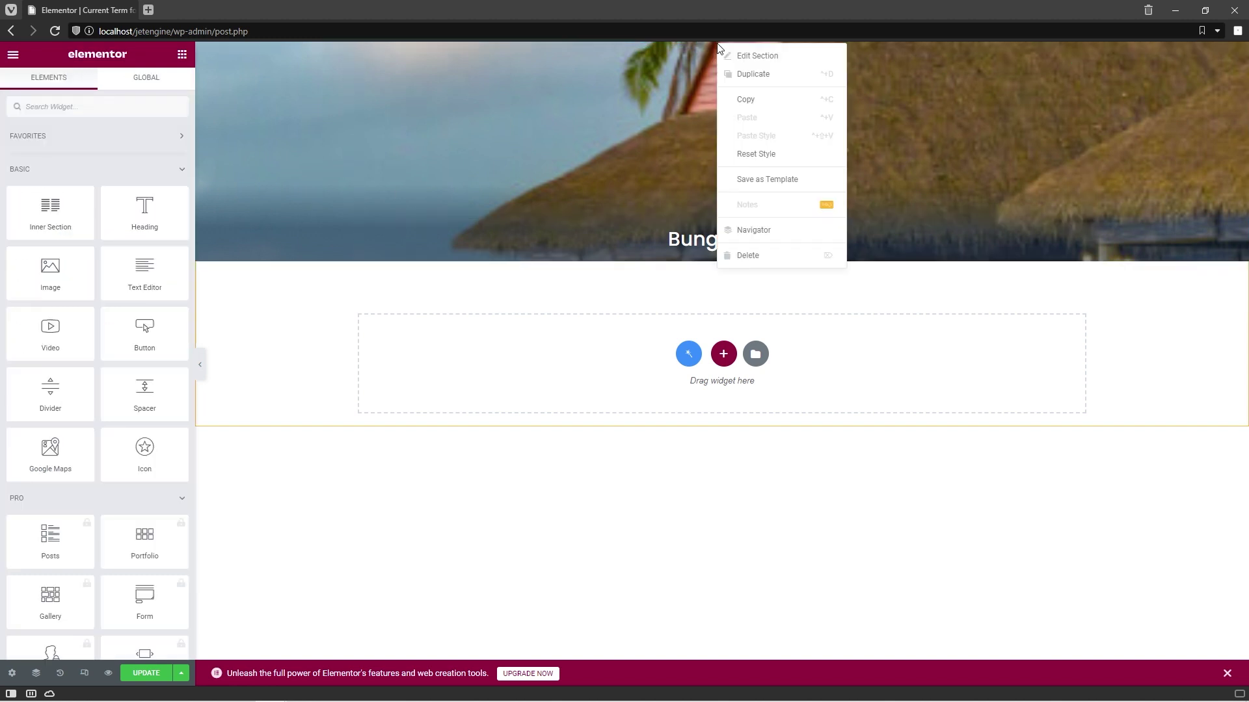
Duplicate the hero section and set the copy's second overlay colour to green #006628
left_click(735, 75)
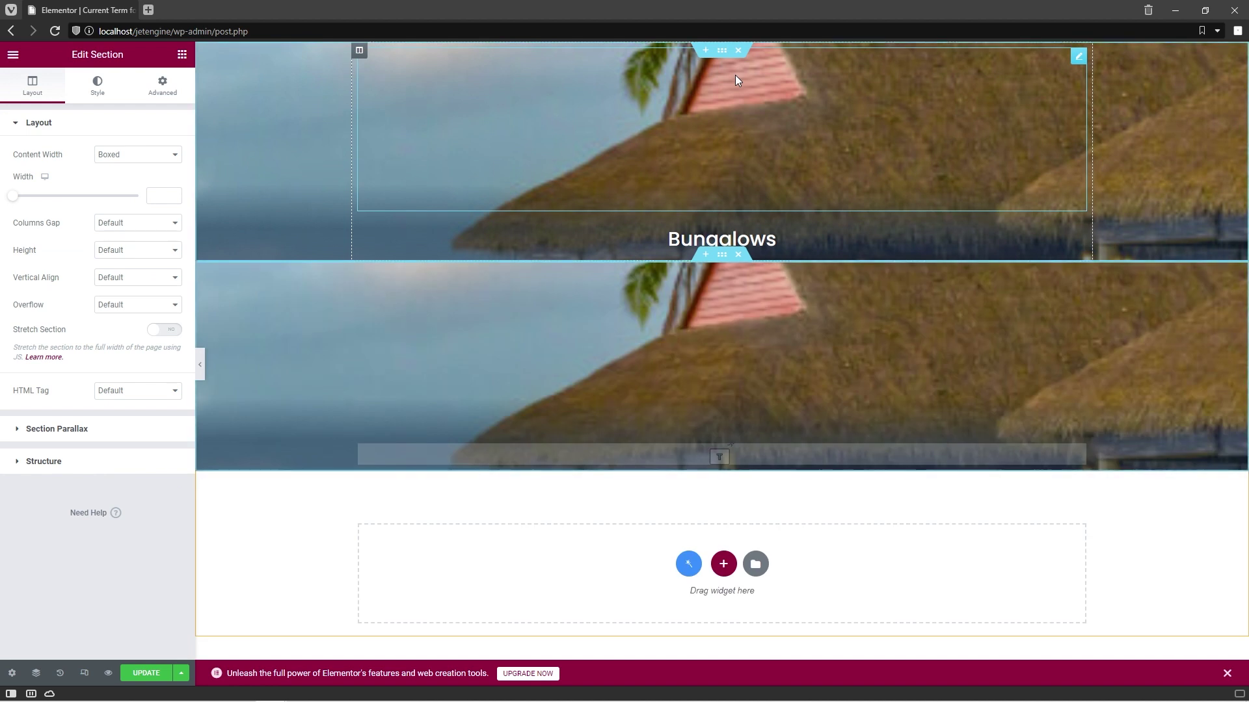
left_click(104, 86)
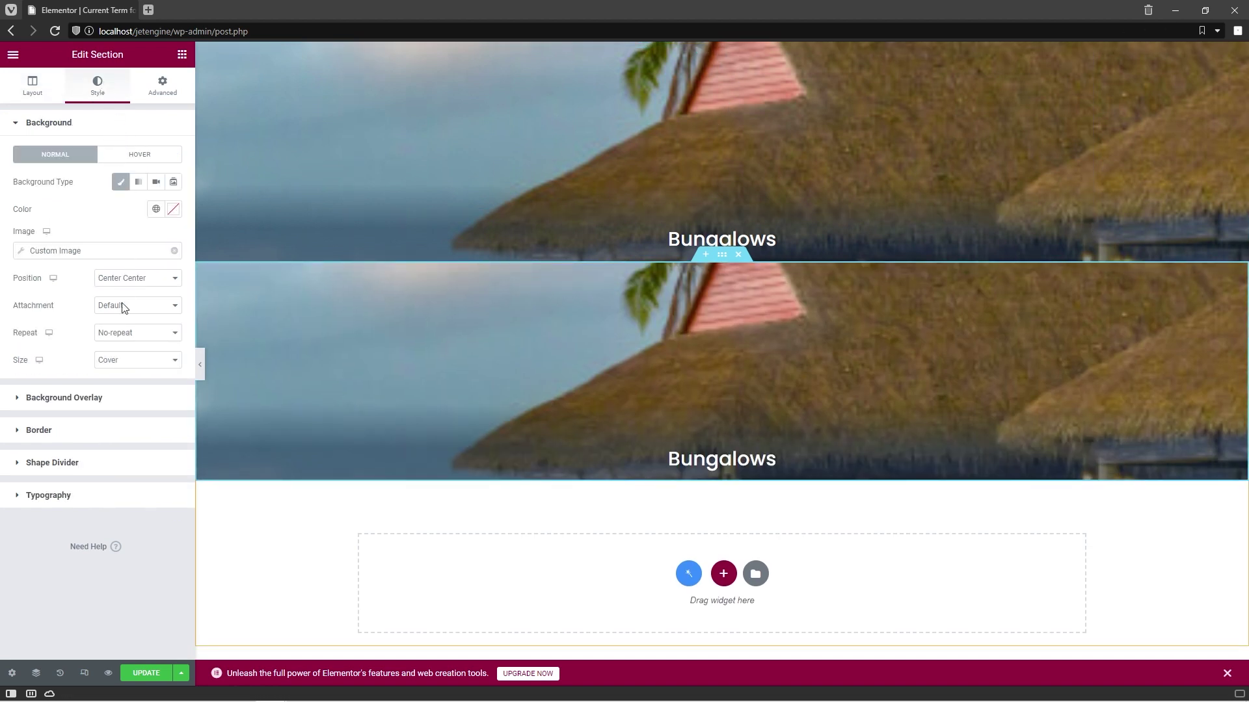
left_click(109, 394)
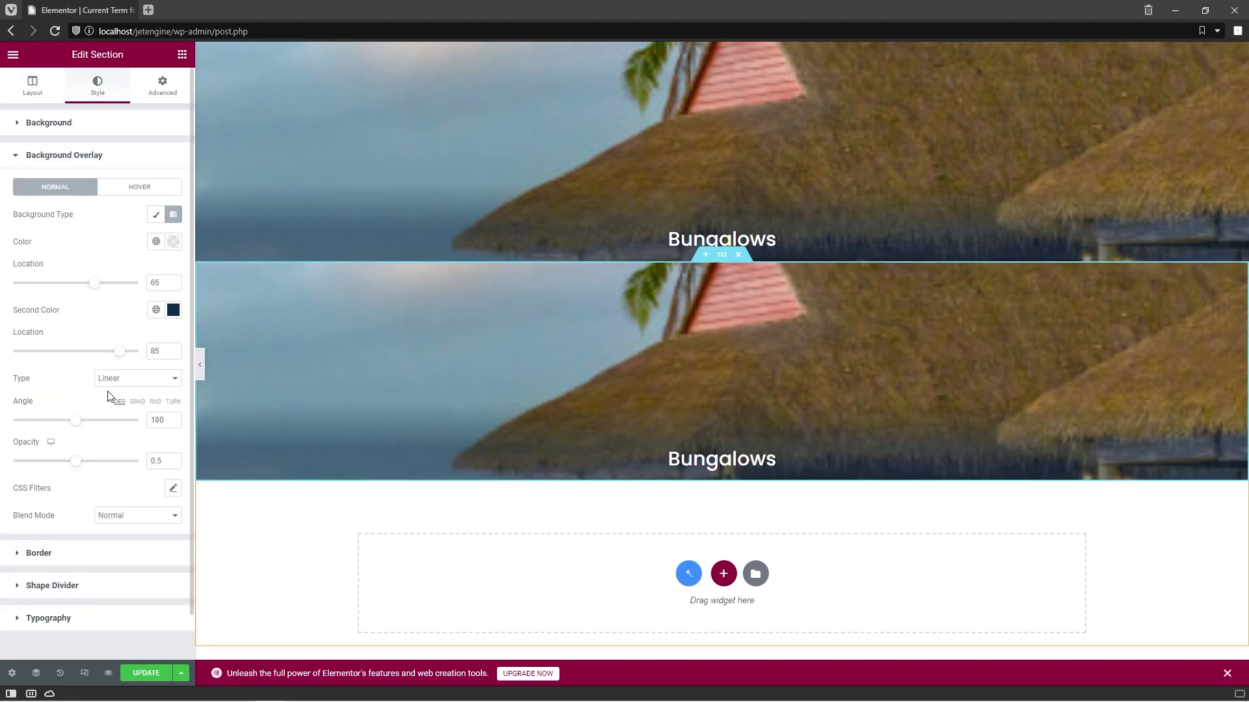
left_click(173, 310)
type("#006628")
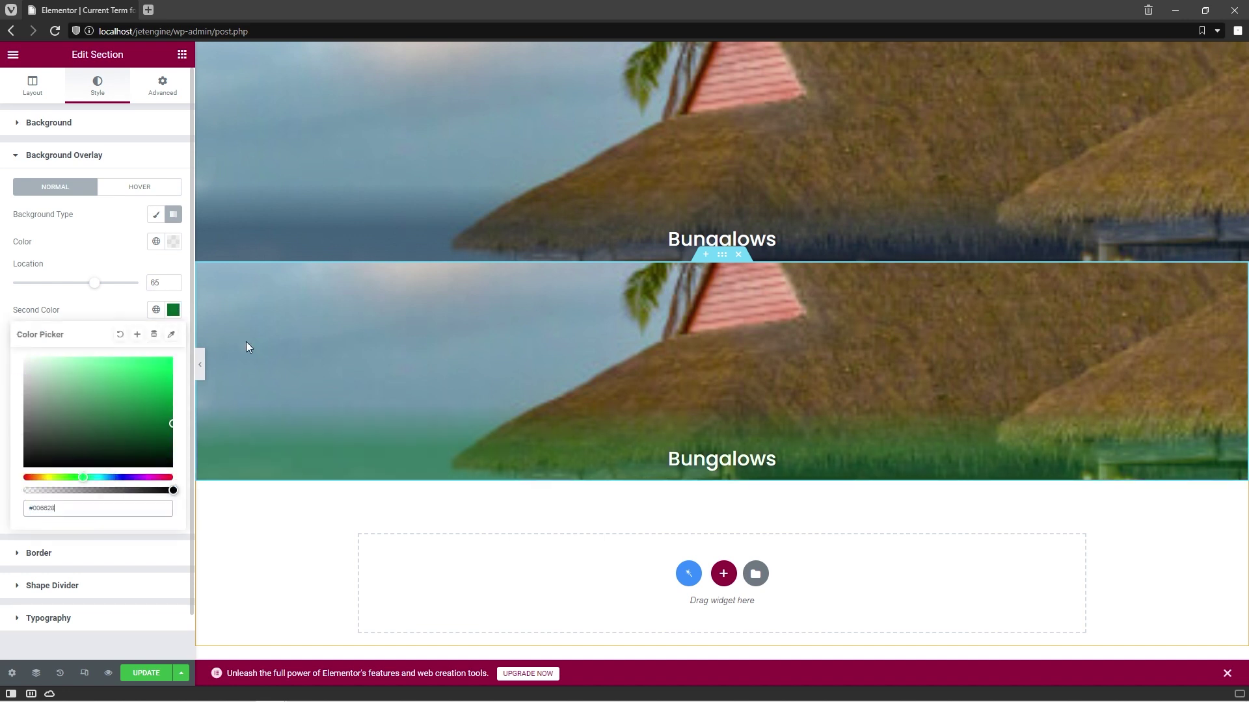
Underline the Bungalows term name in the duplicated section
left_click(694, 452)
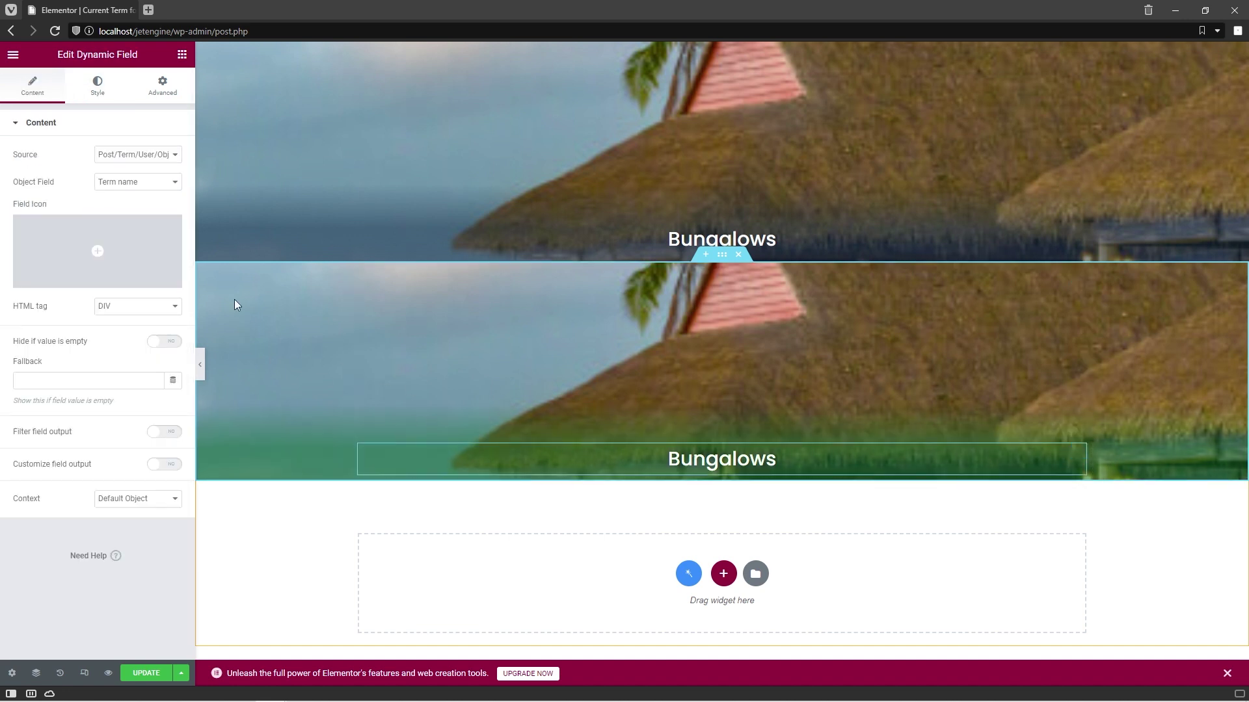
left_click(102, 98)
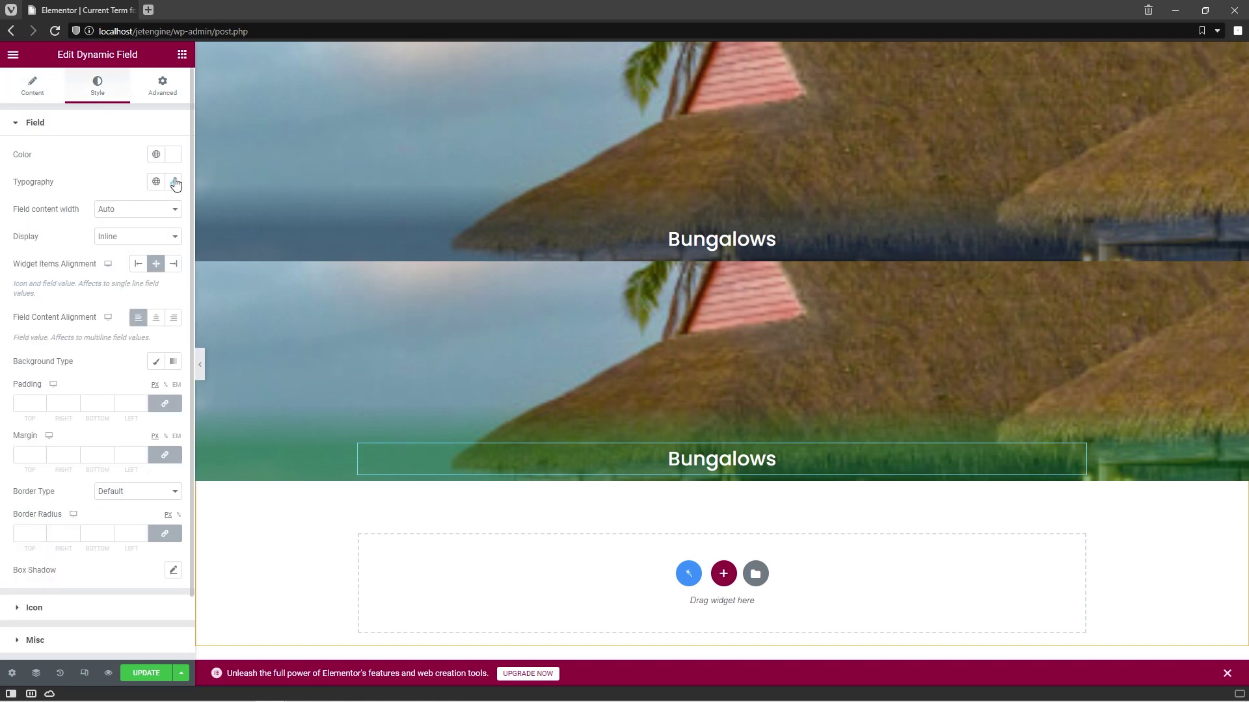
left_click(173, 182)
left_click(133, 394)
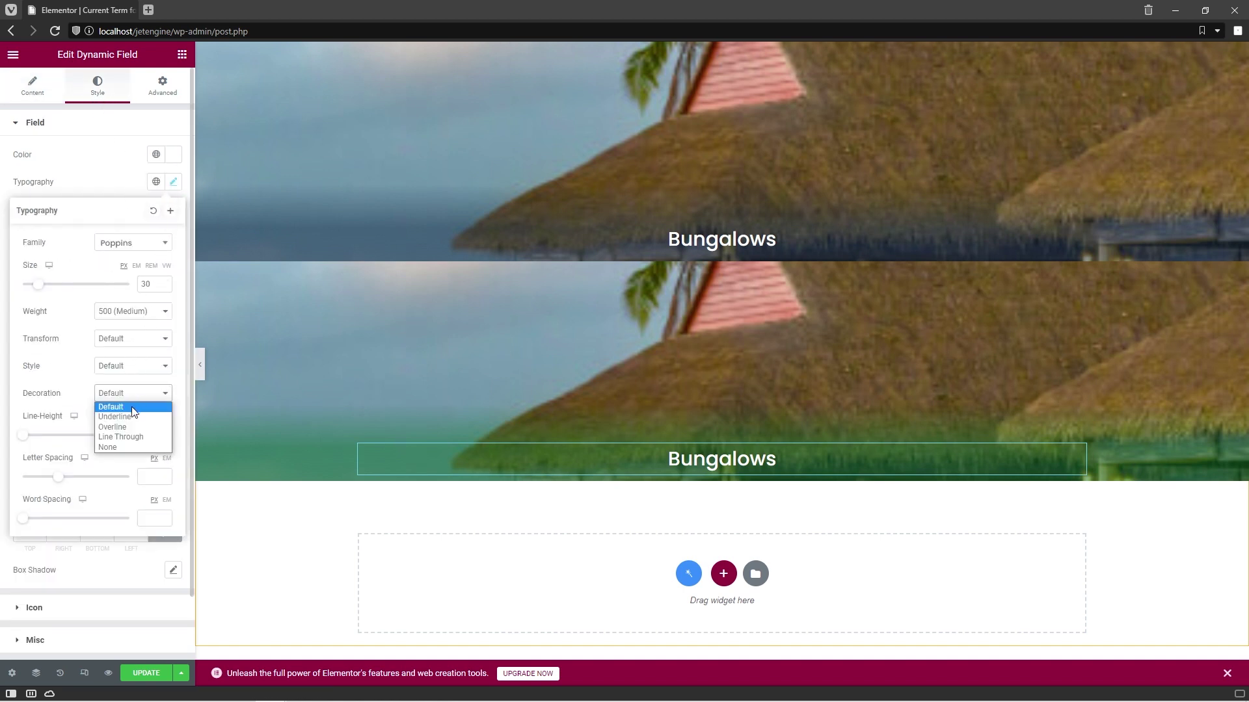
left_click(133, 417)
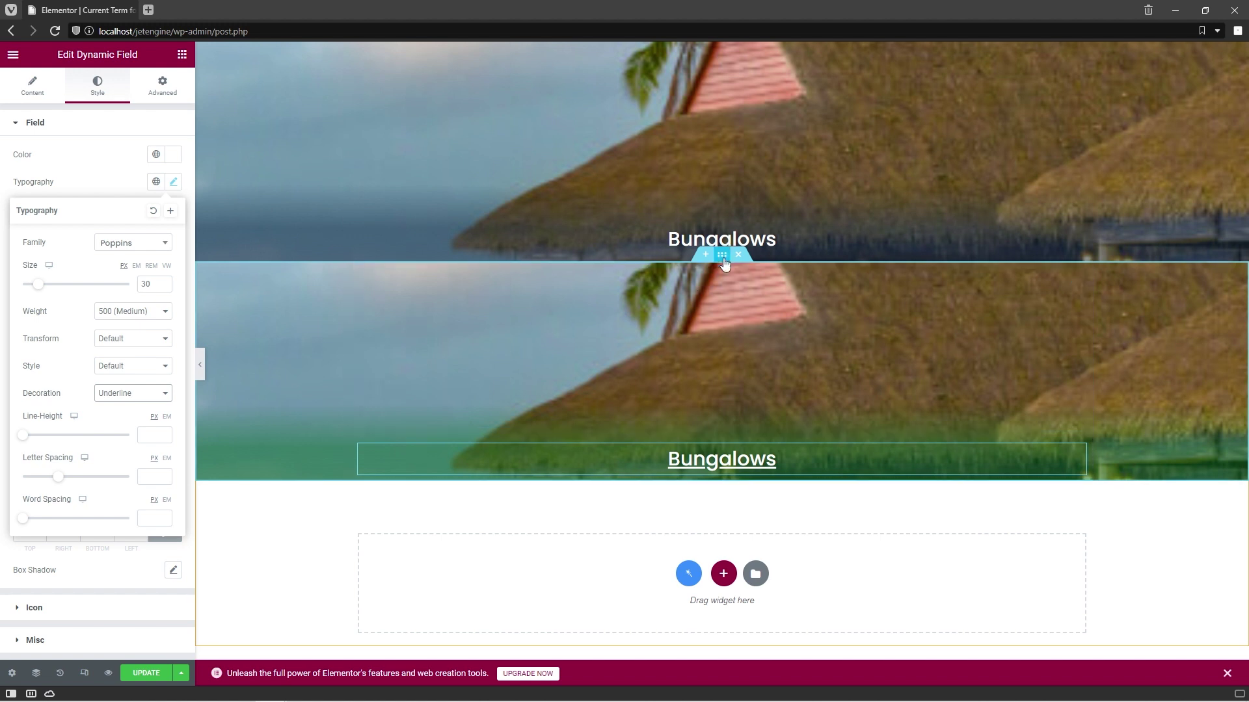
left_click(723, 254)
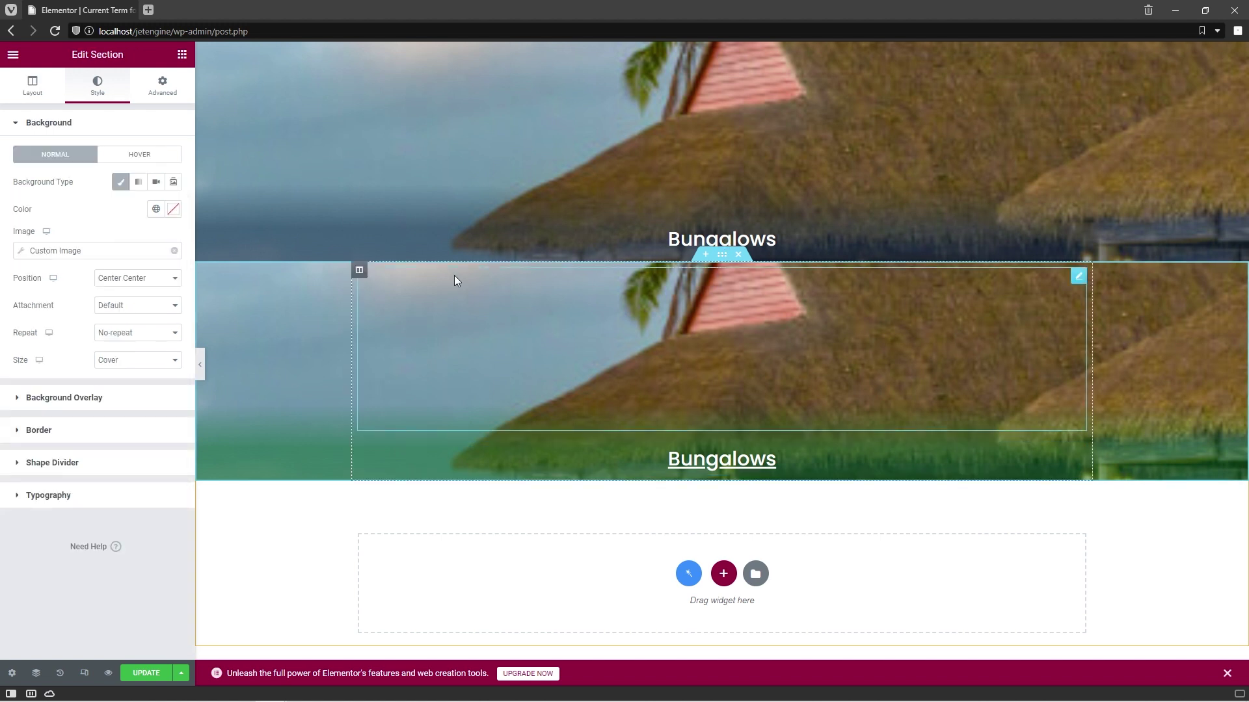
Enable dynamic visibility to show the section when an Equal condition is met
left_click(164, 89)
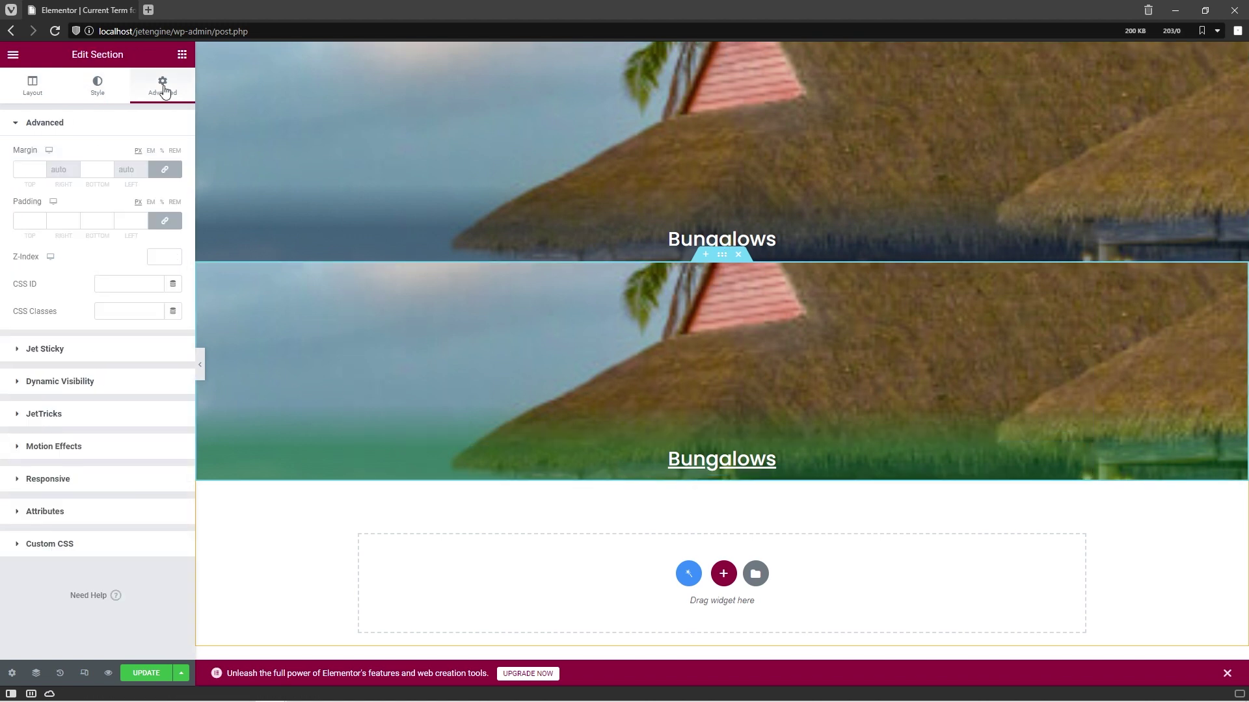
left_click(77, 383)
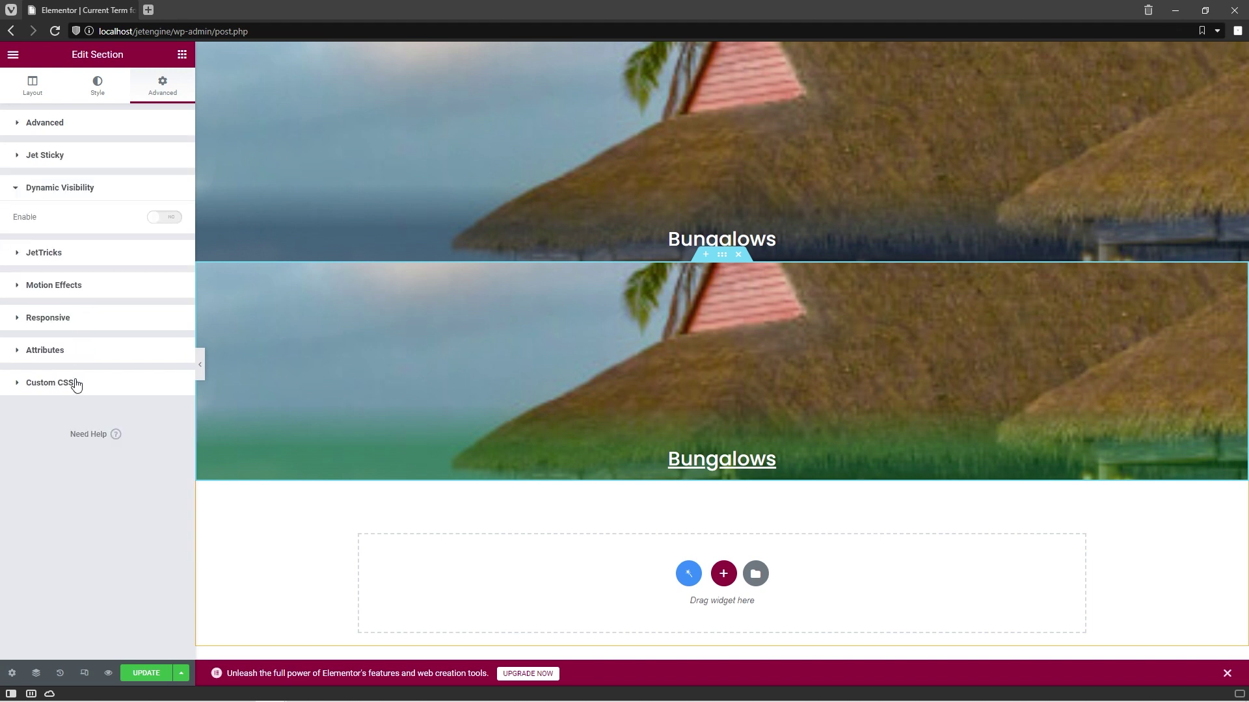
left_click(172, 219)
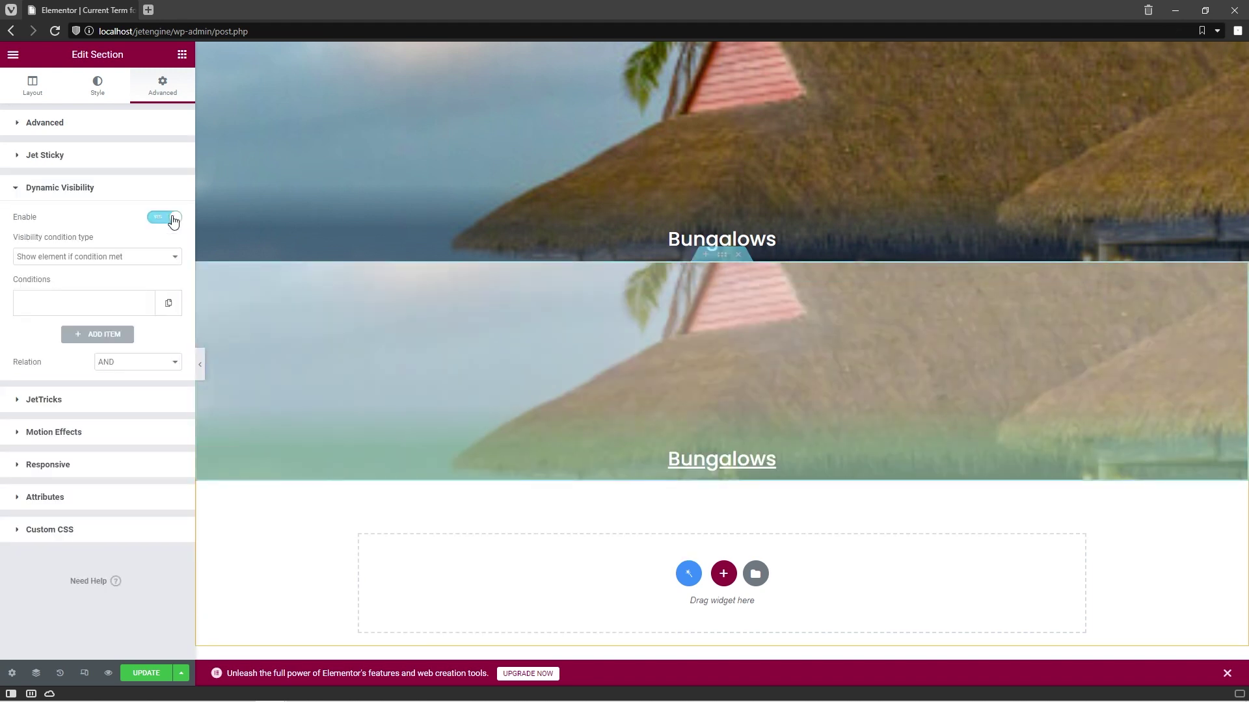
left_click(176, 258)
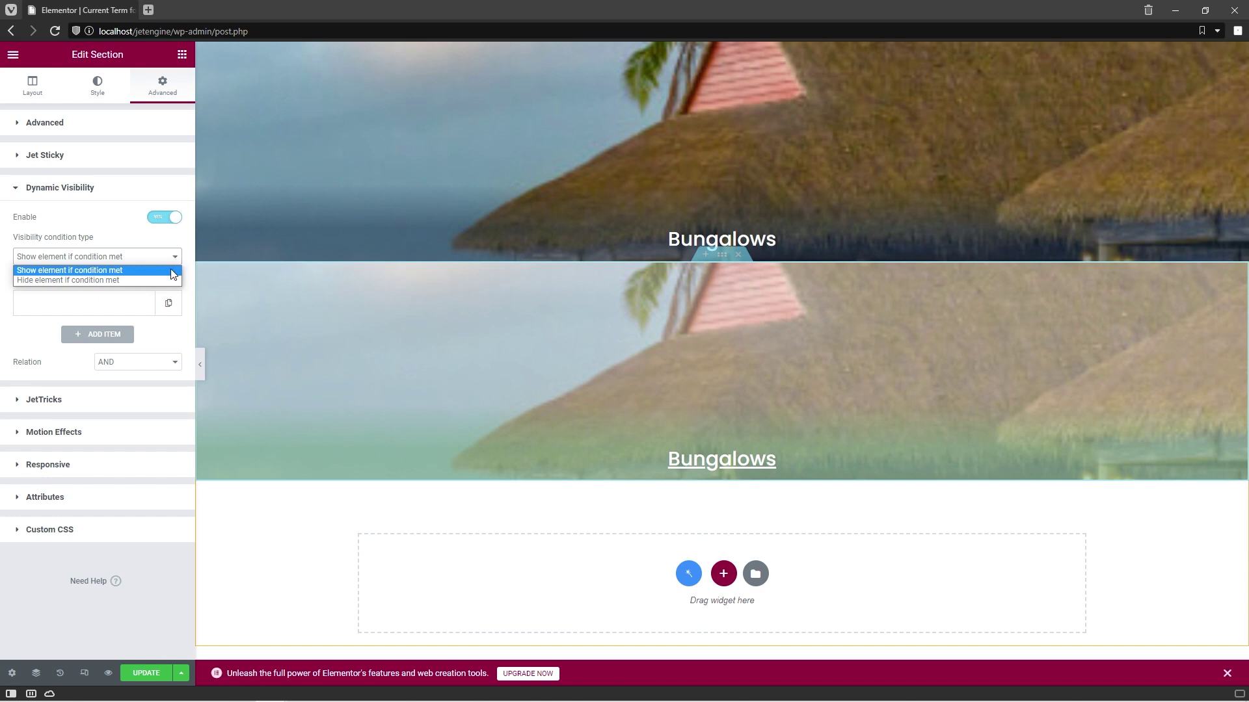
left_click(174, 270)
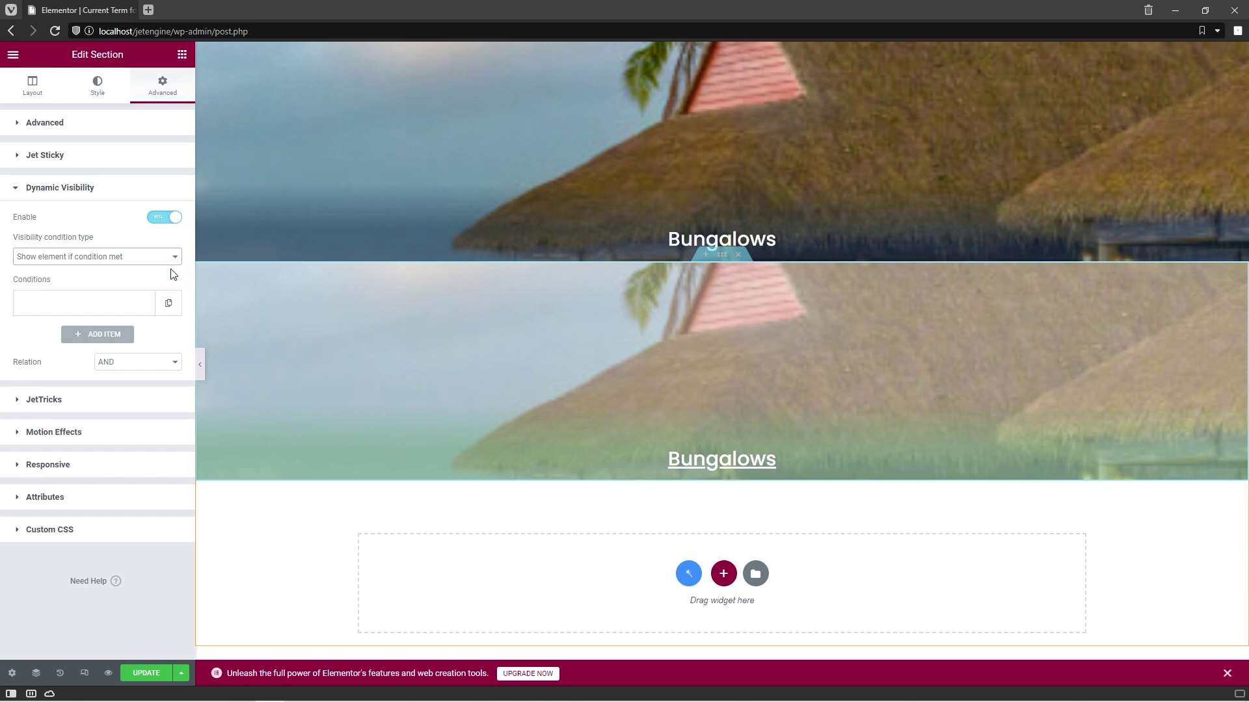
left_click(137, 306)
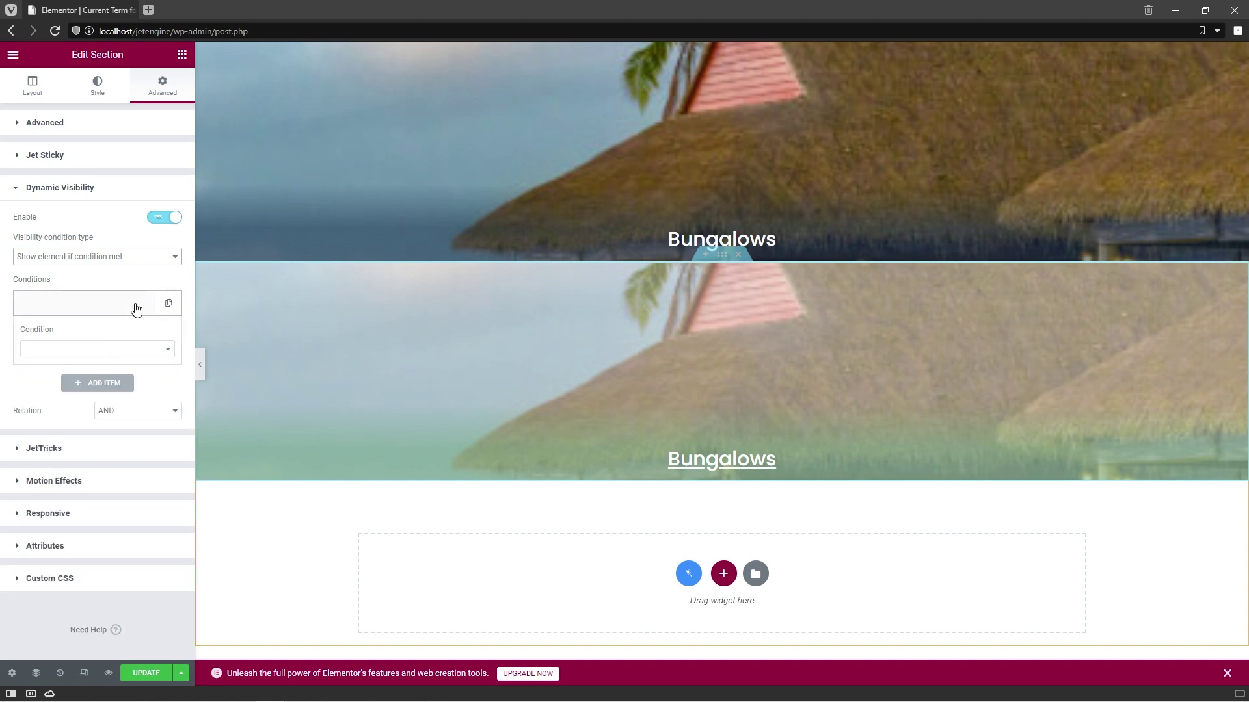
left_click(157, 350)
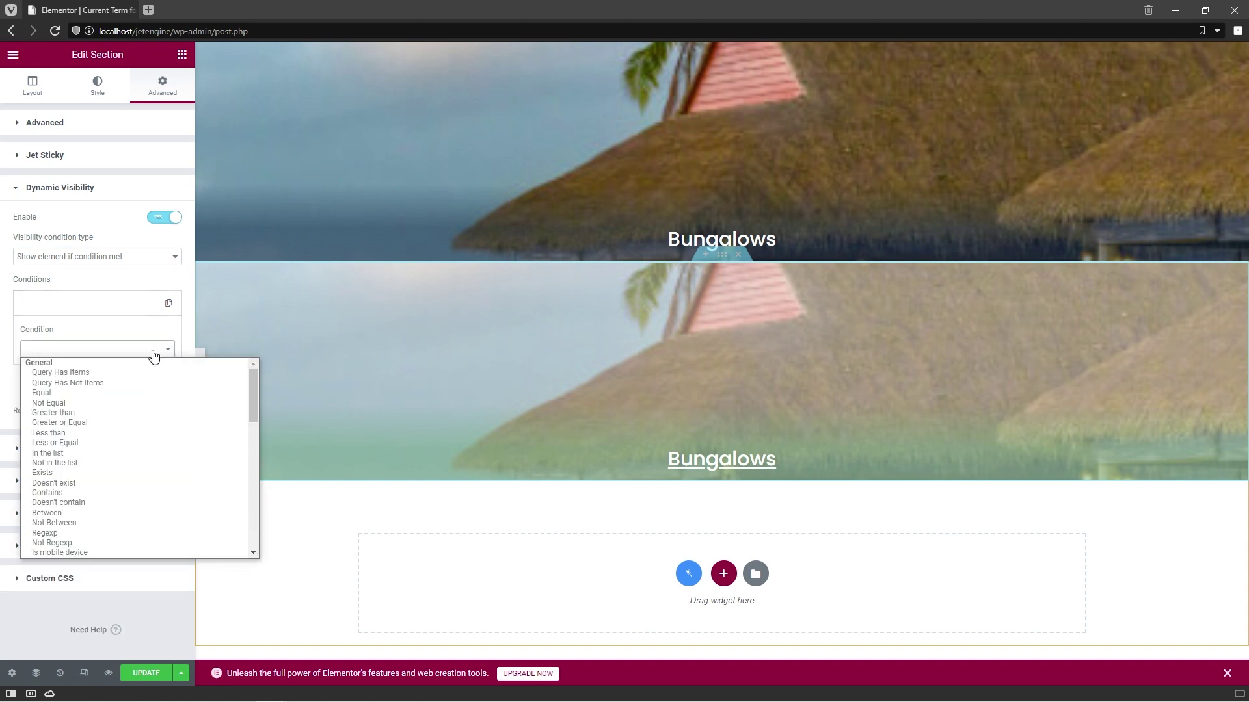
left_click(125, 394)
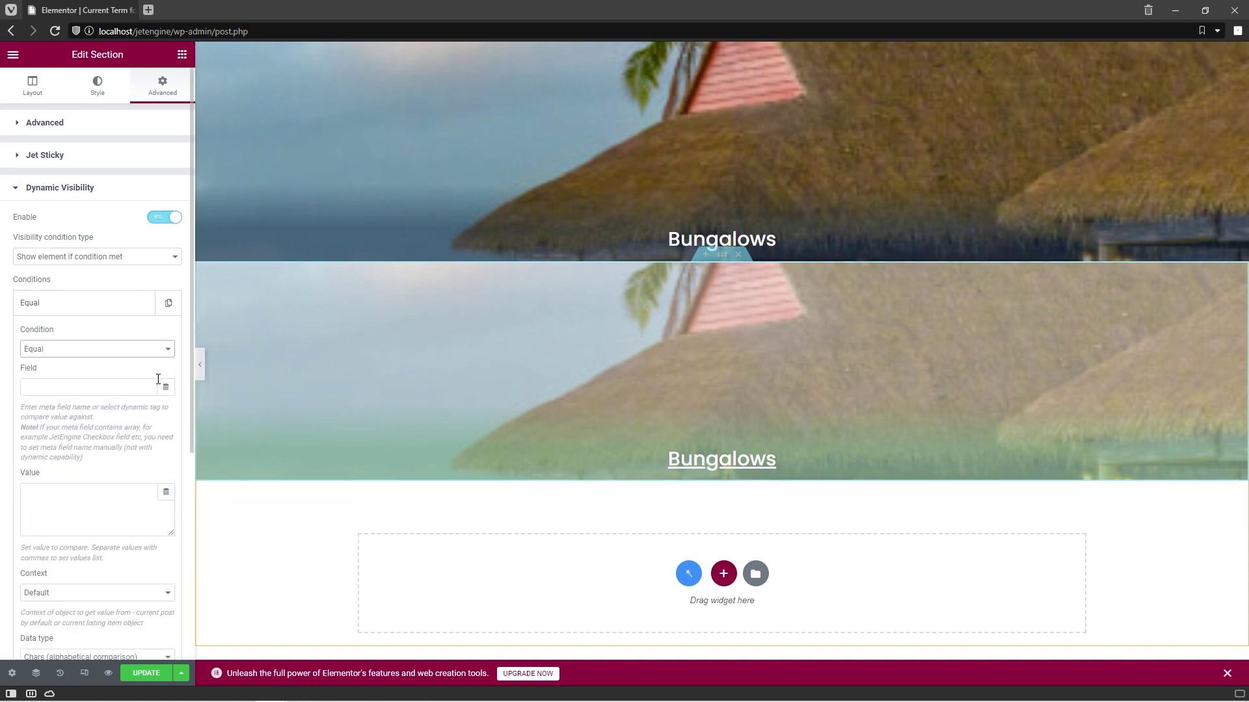
Compare the Macros > Current ID field against %current_id%{"context":"wp_object"}
left_click(165, 387)
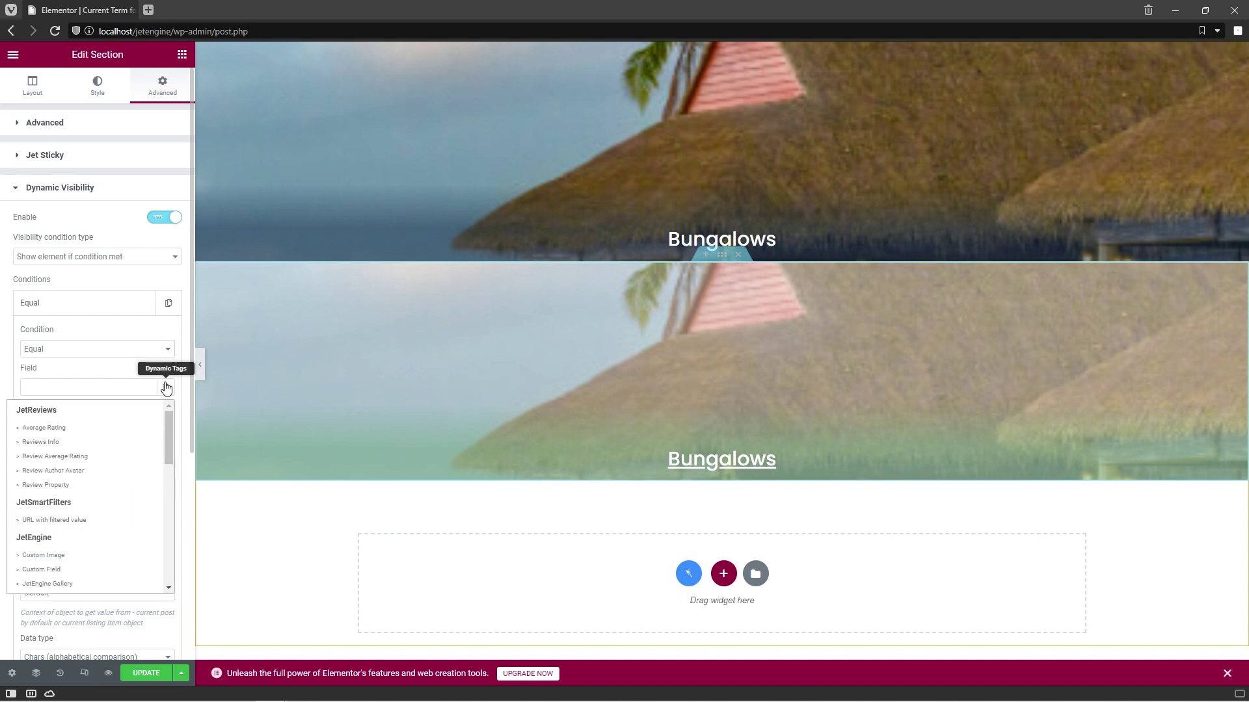
scroll(129, 459, "down", 2)
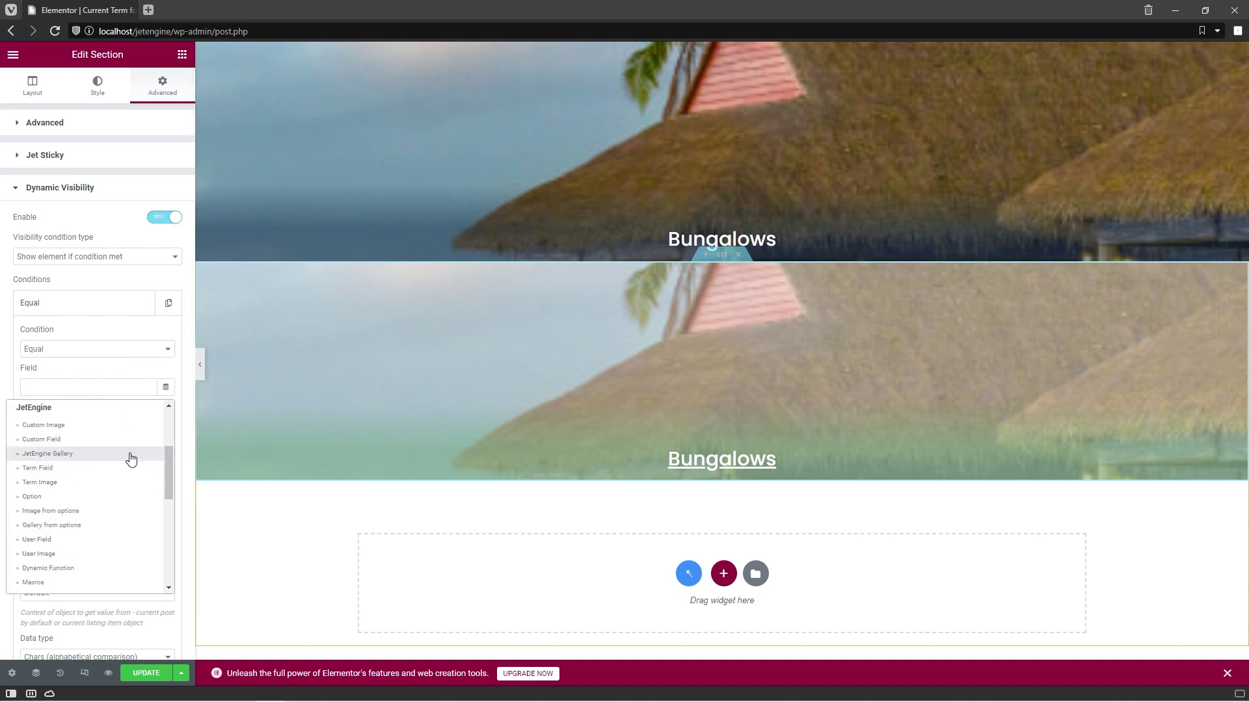
scroll(132, 459, "down", 2)
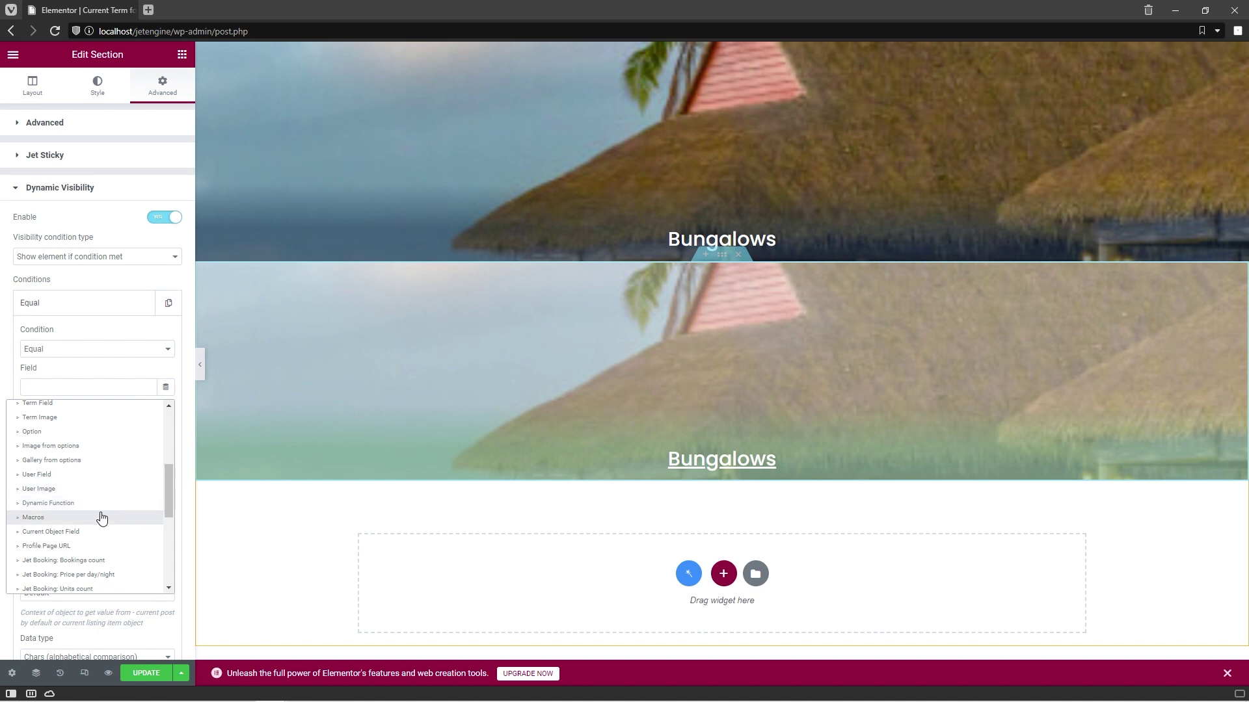
left_click(33, 517)
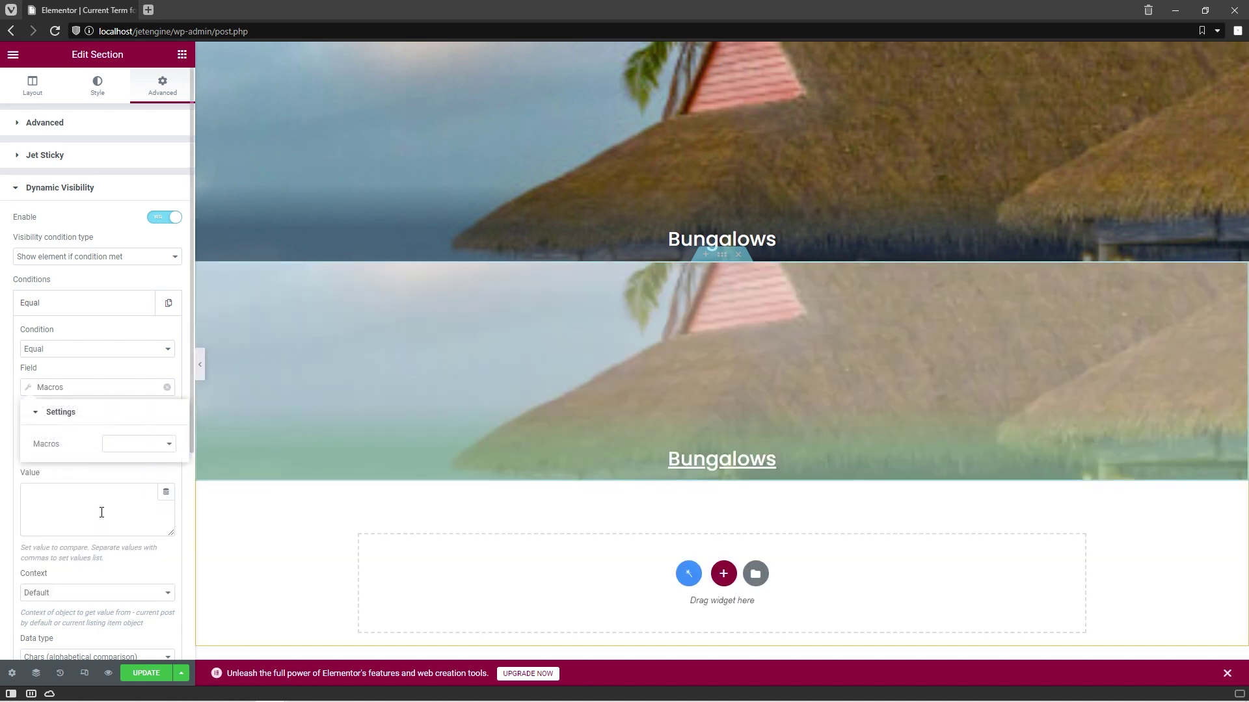
left_click(132, 445)
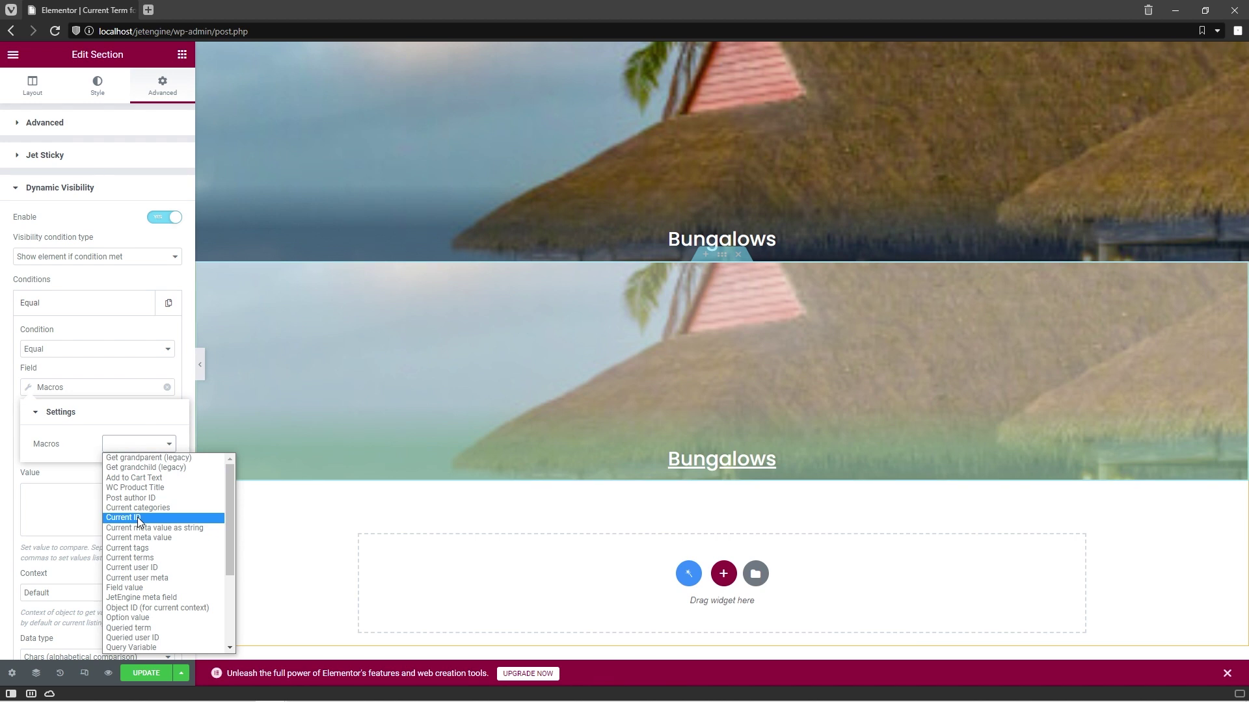
left_click(137, 517)
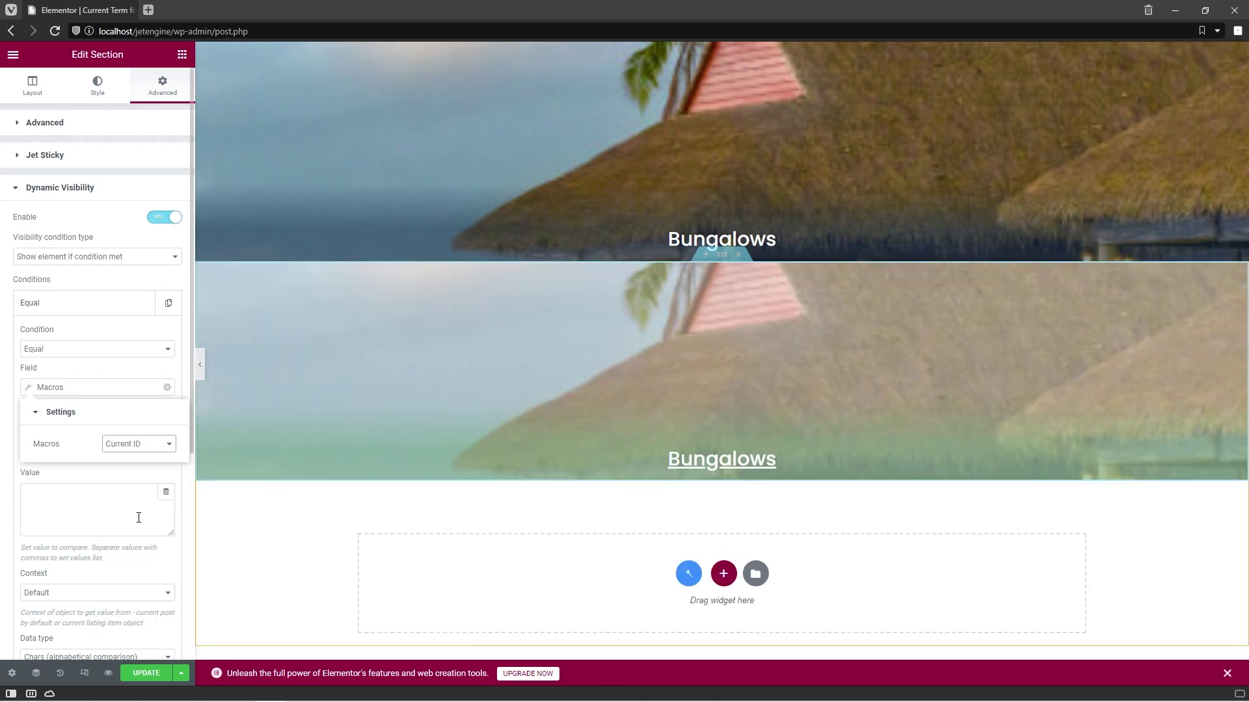
left_click(139, 517)
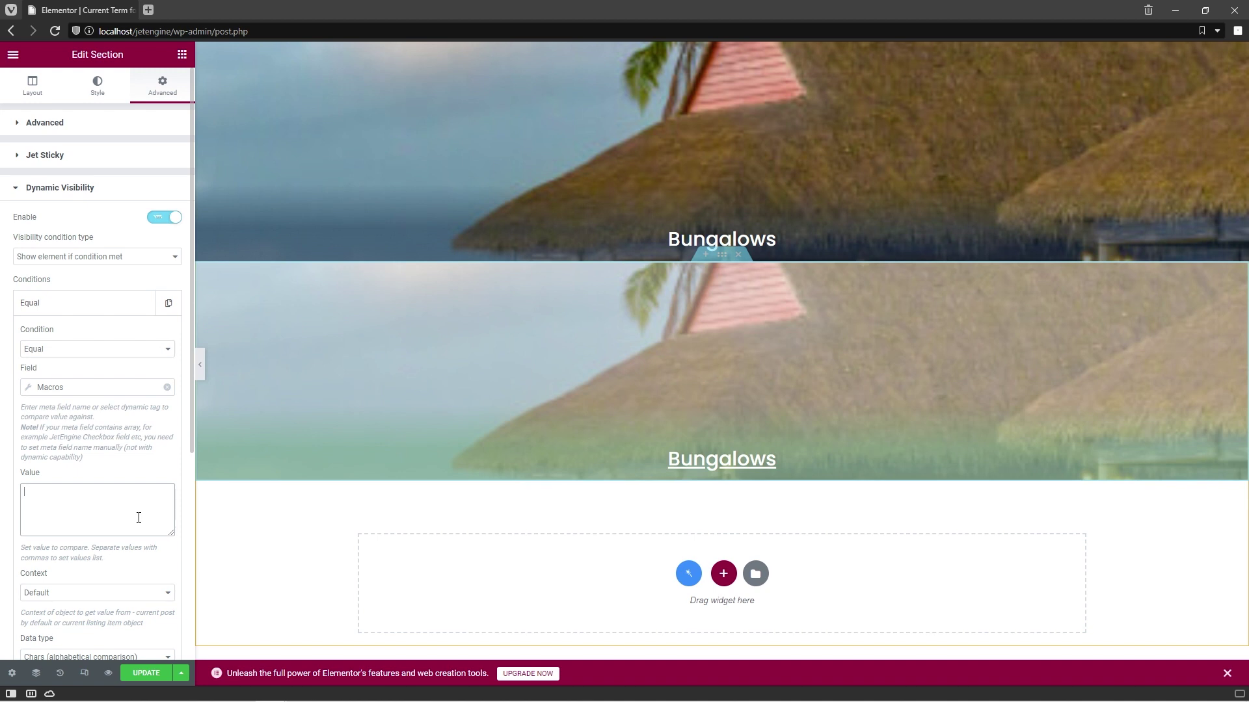
type("%current_id%{\"context\":\"wp_object\"}")
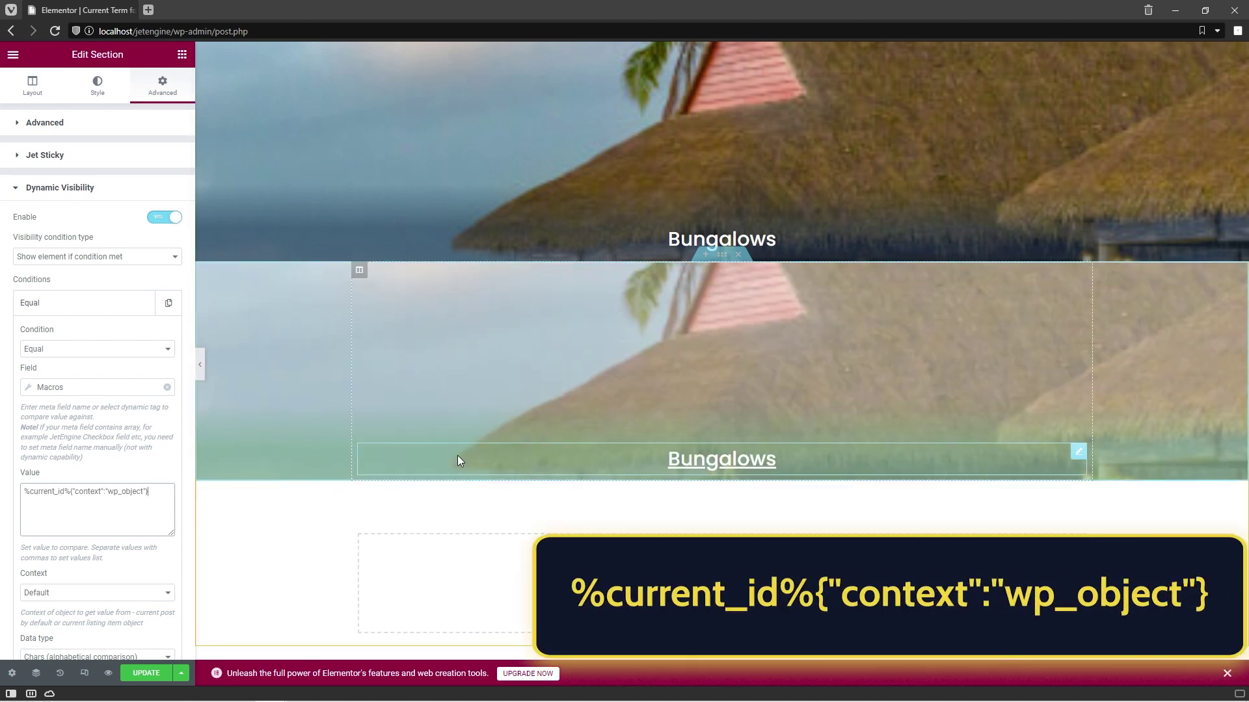
On the original section, enable dynamic visibility to hide it when an Equal condition is met
left_click(721, 52)
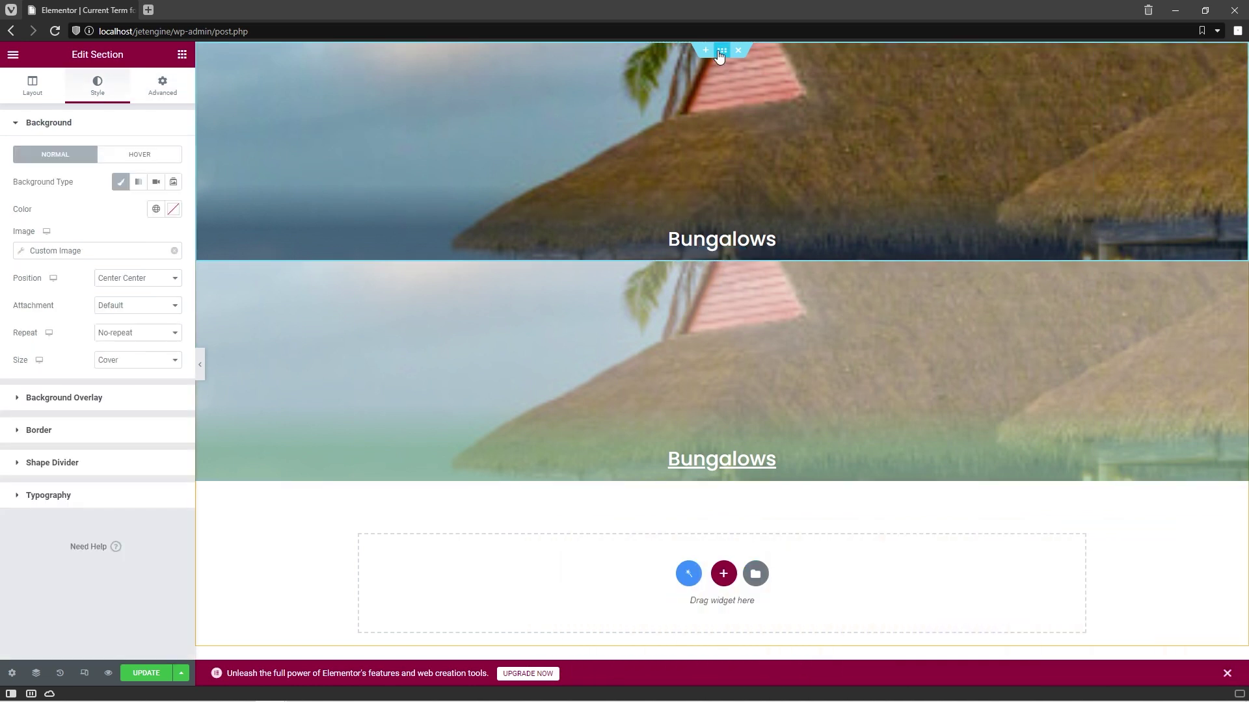
left_click(156, 87)
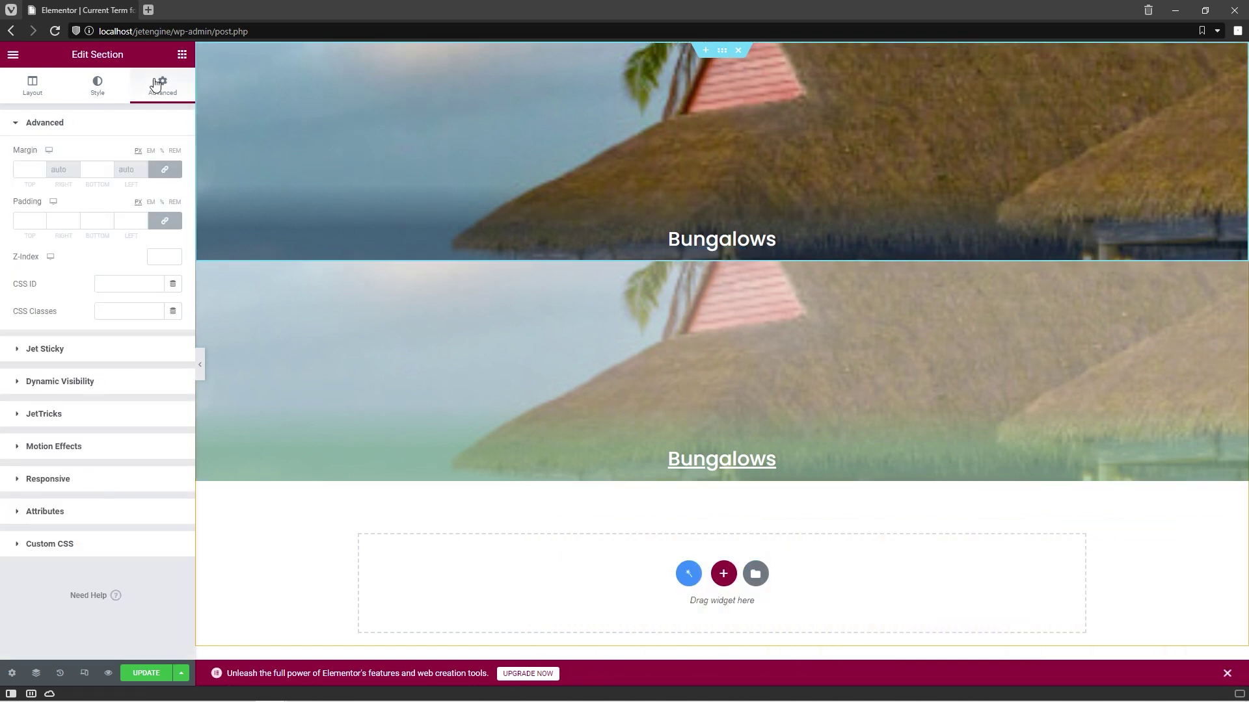
left_click(104, 380)
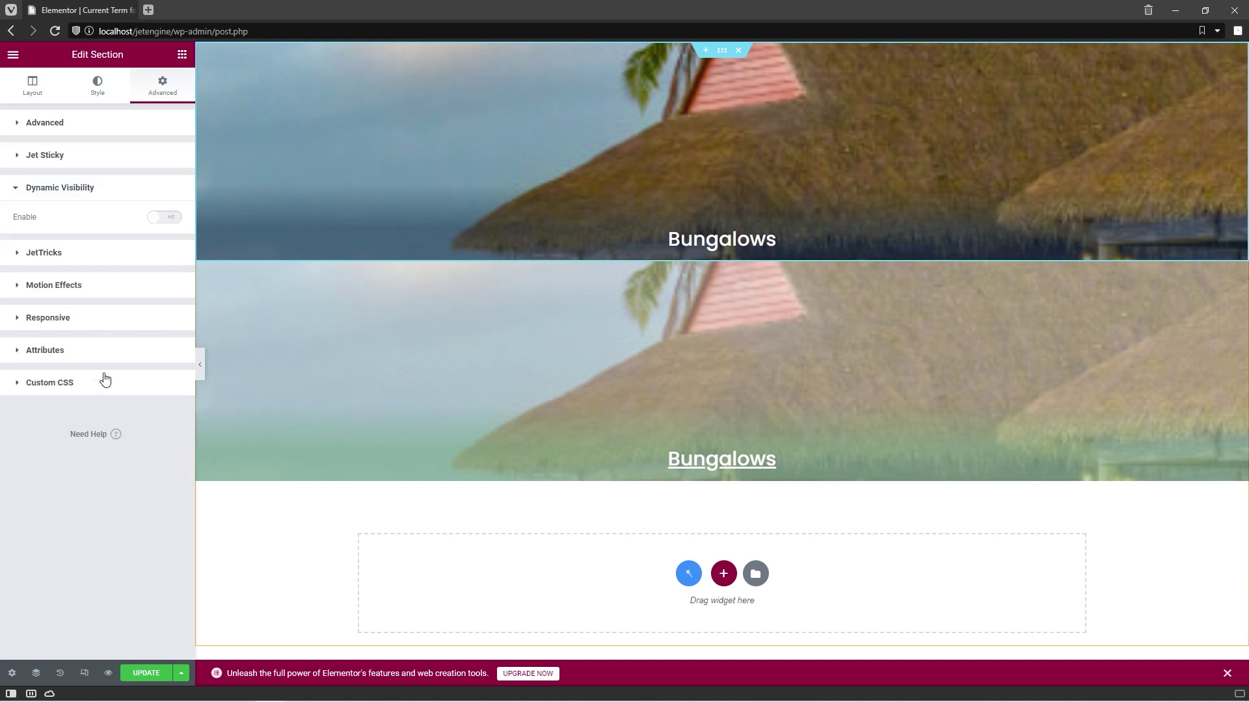
left_click(168, 219)
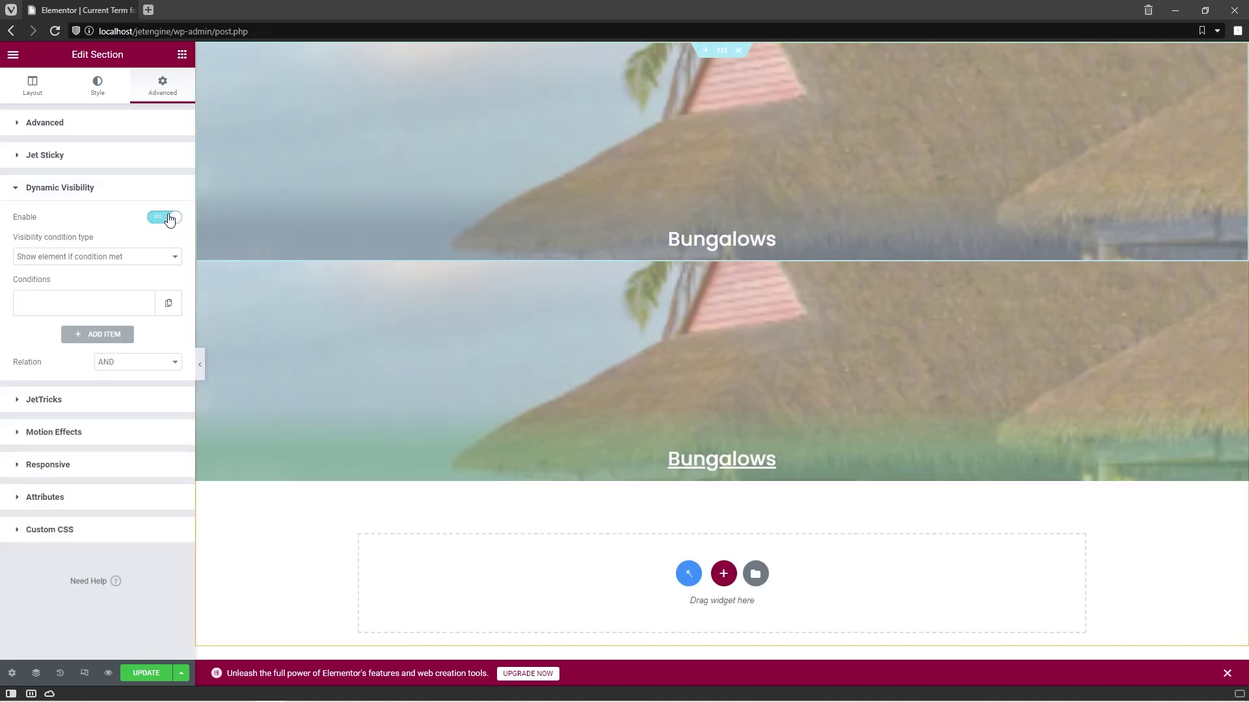
left_click(175, 259)
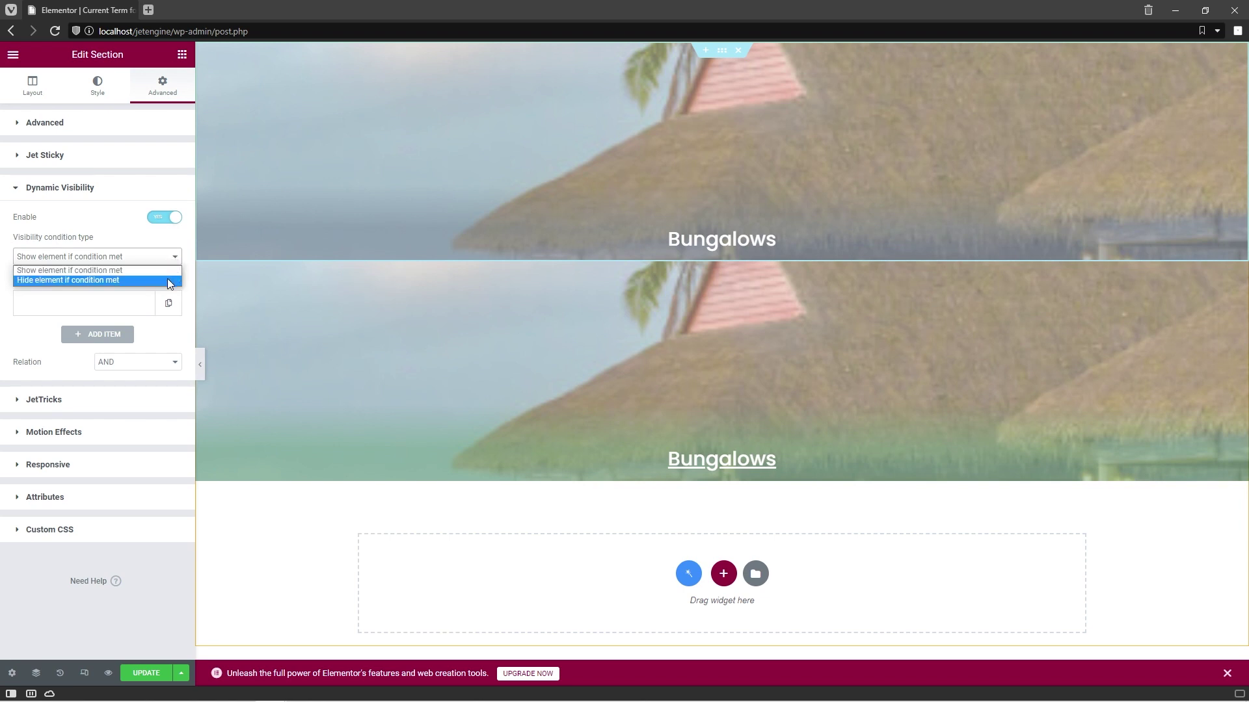
left_click(166, 280)
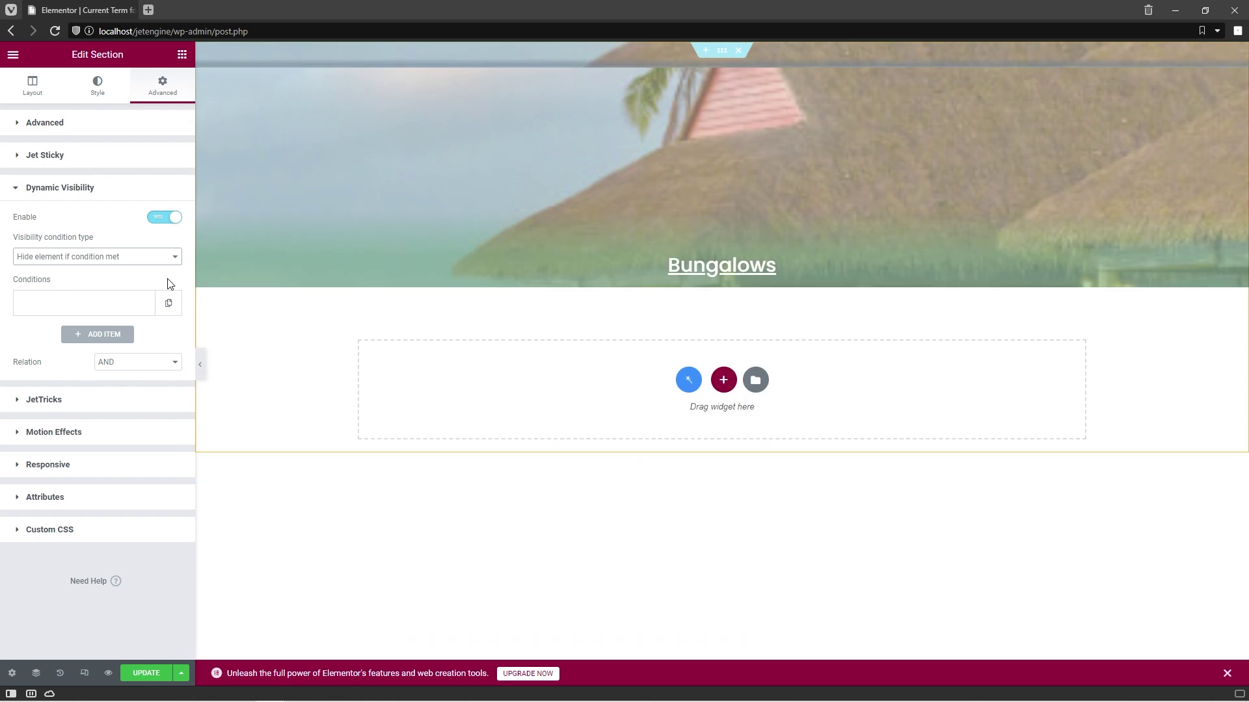
left_click(144, 302)
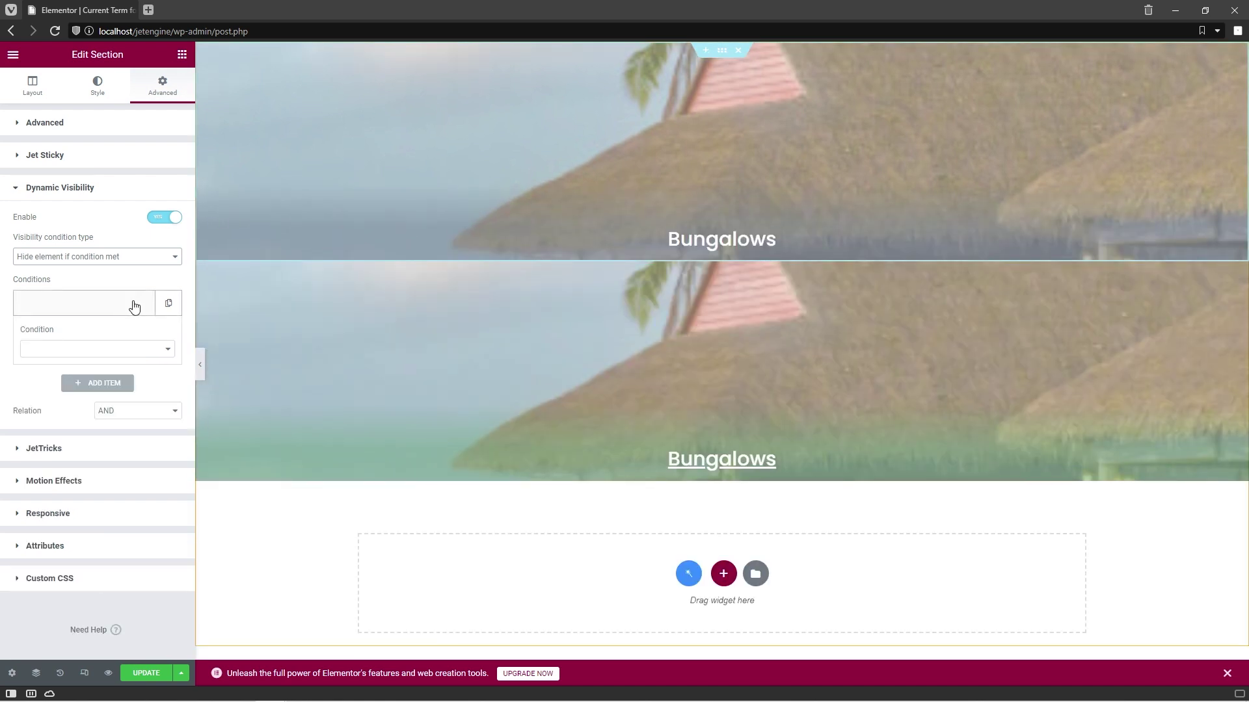
left_click(157, 349)
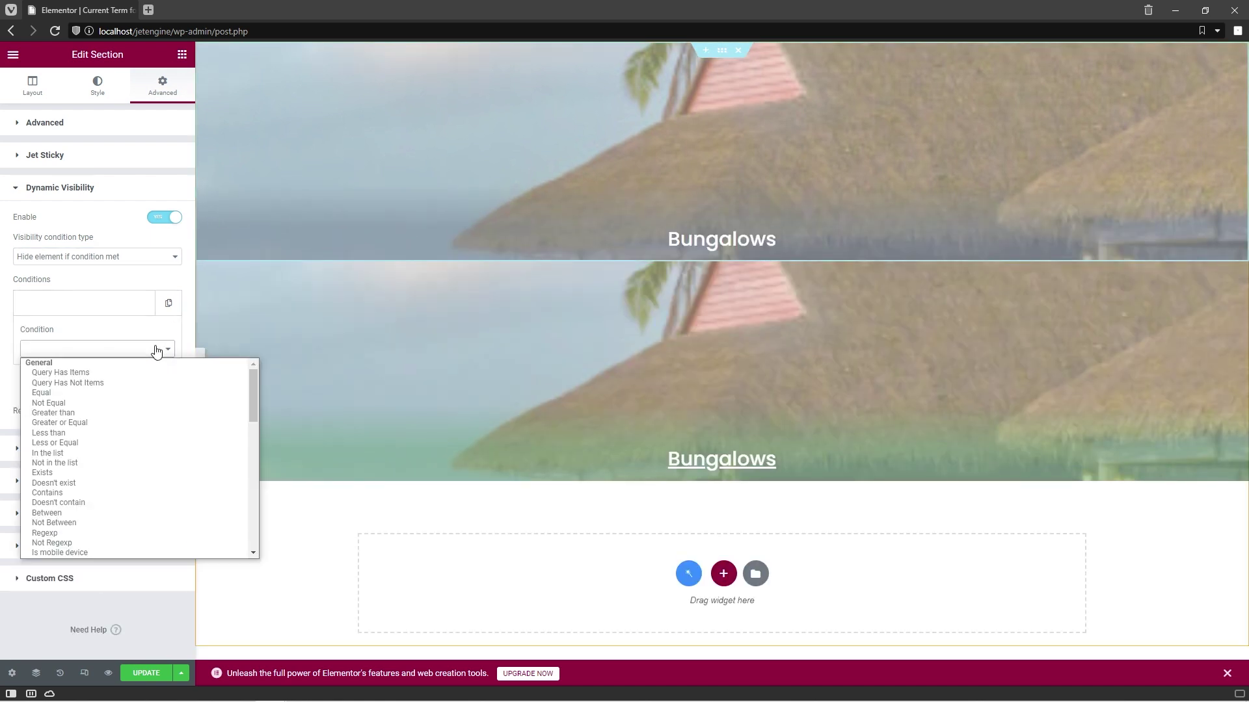
left_click(128, 393)
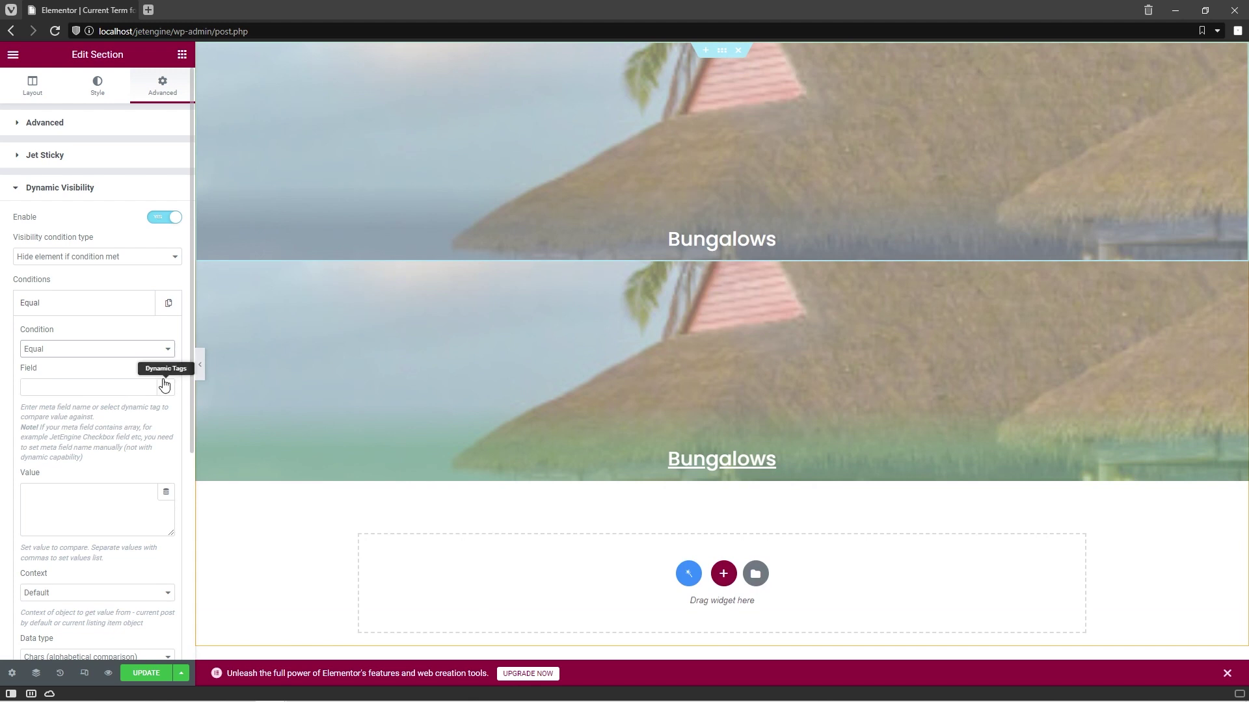
Compare the Macros > Current ID field against %current_id%{"context":"wp_object"}
left_click(164, 386)
scroll(123, 465, "down", 4)
left_click(99, 518)
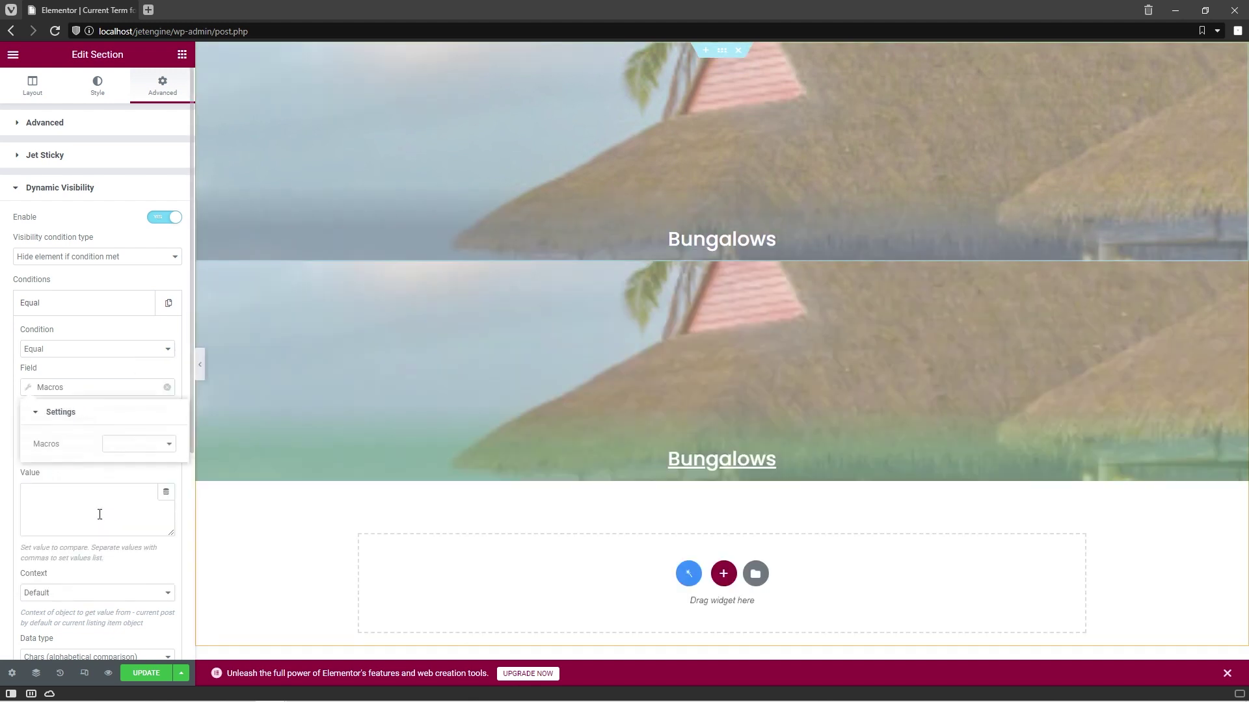
left_click(124, 447)
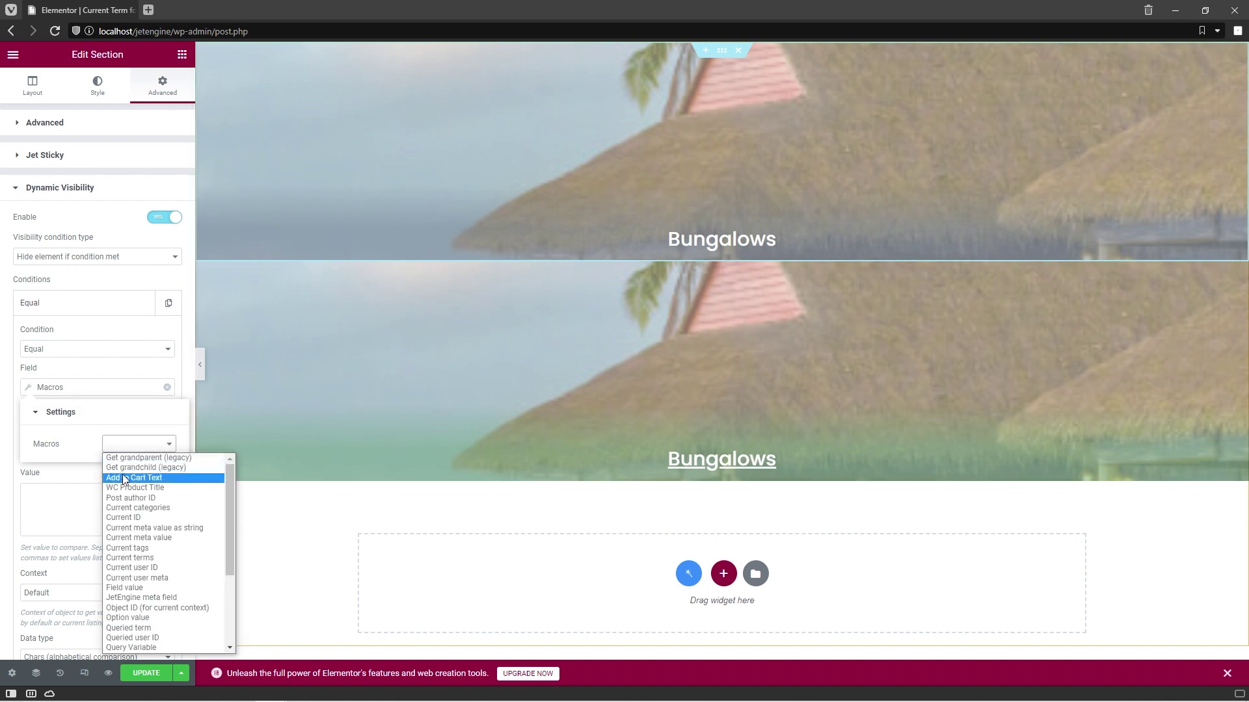
left_click(120, 517)
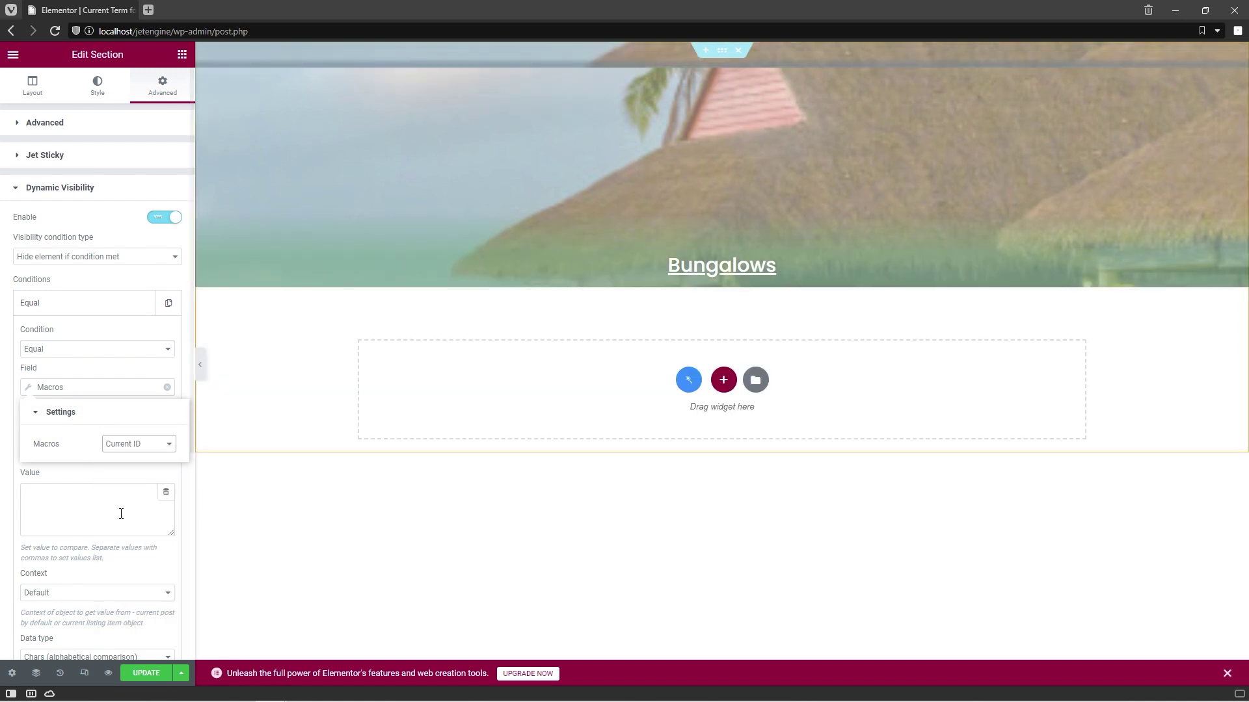
left_click(121, 513)
type("%current_id%{\"context\":\"wp_object\"}")
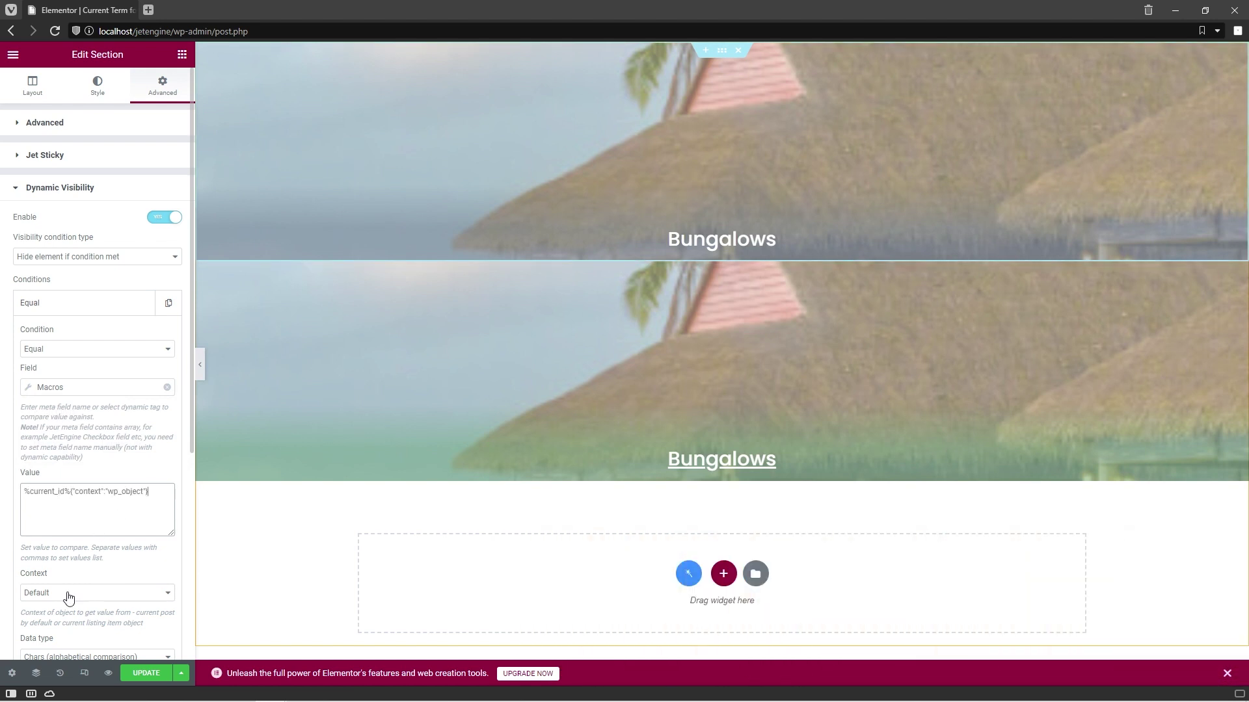
Make the whole listing item clickable via its permalink and save the listing template
left_click(13, 673)
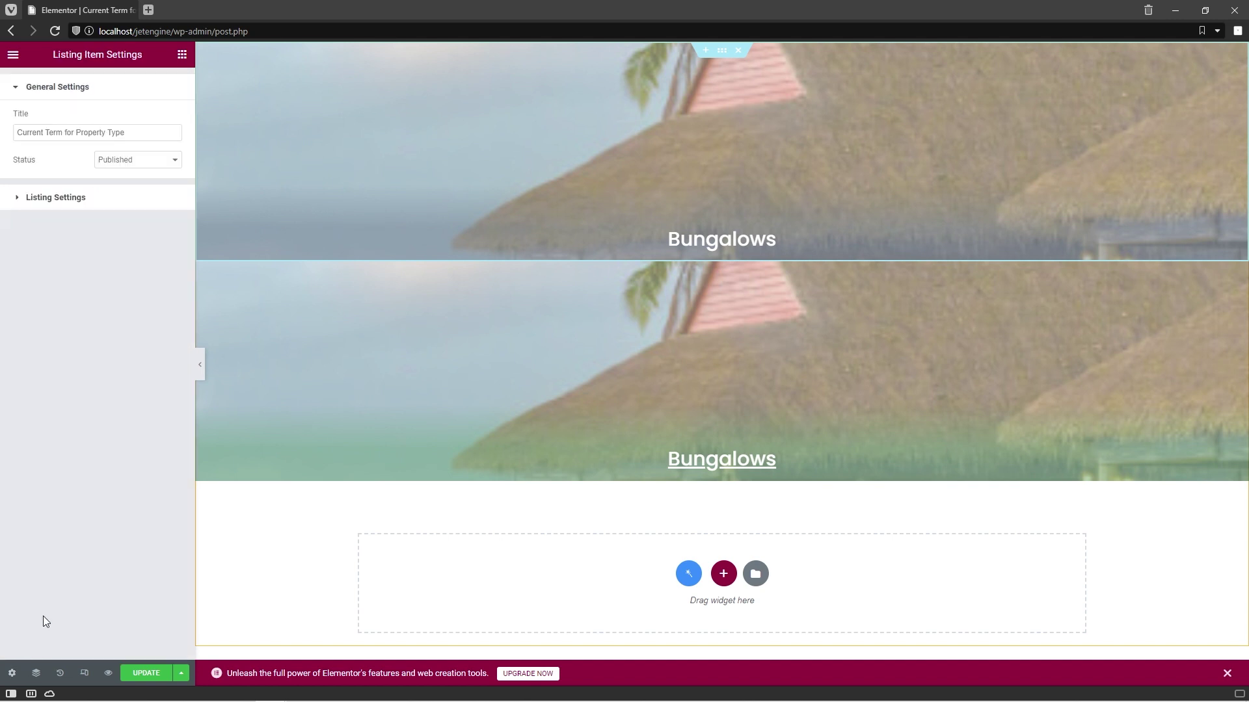
left_click(158, 211)
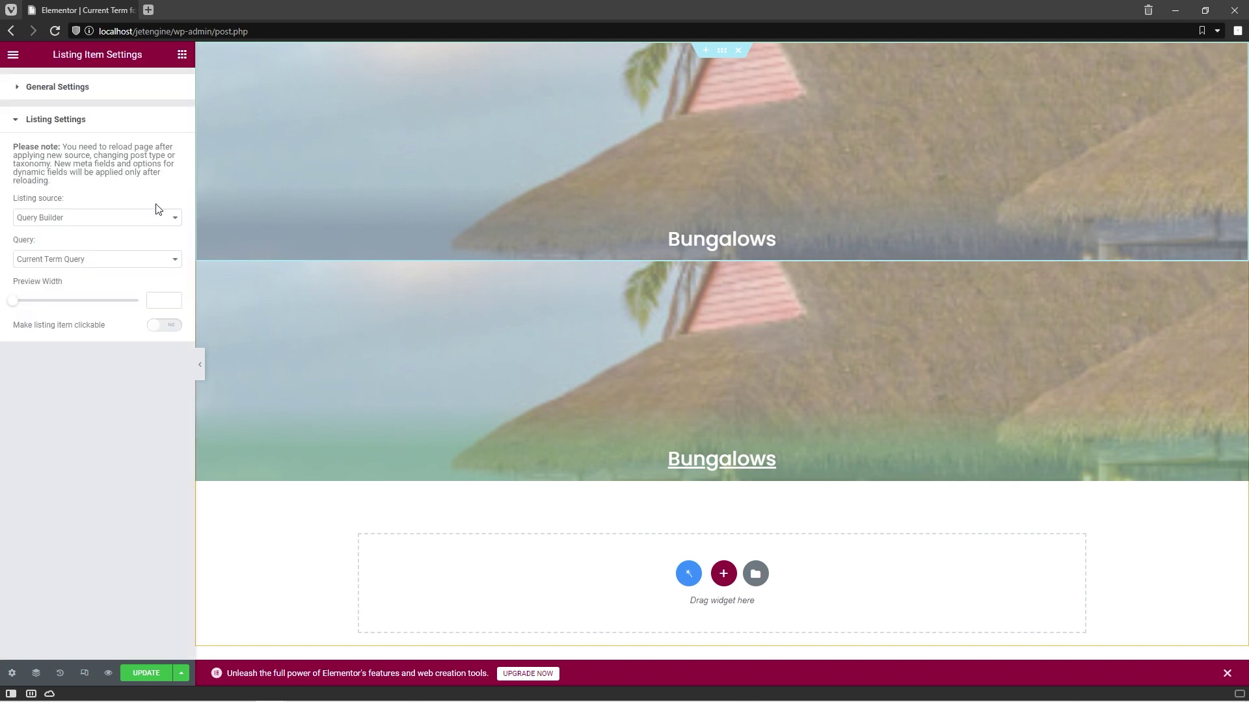
left_click(169, 328)
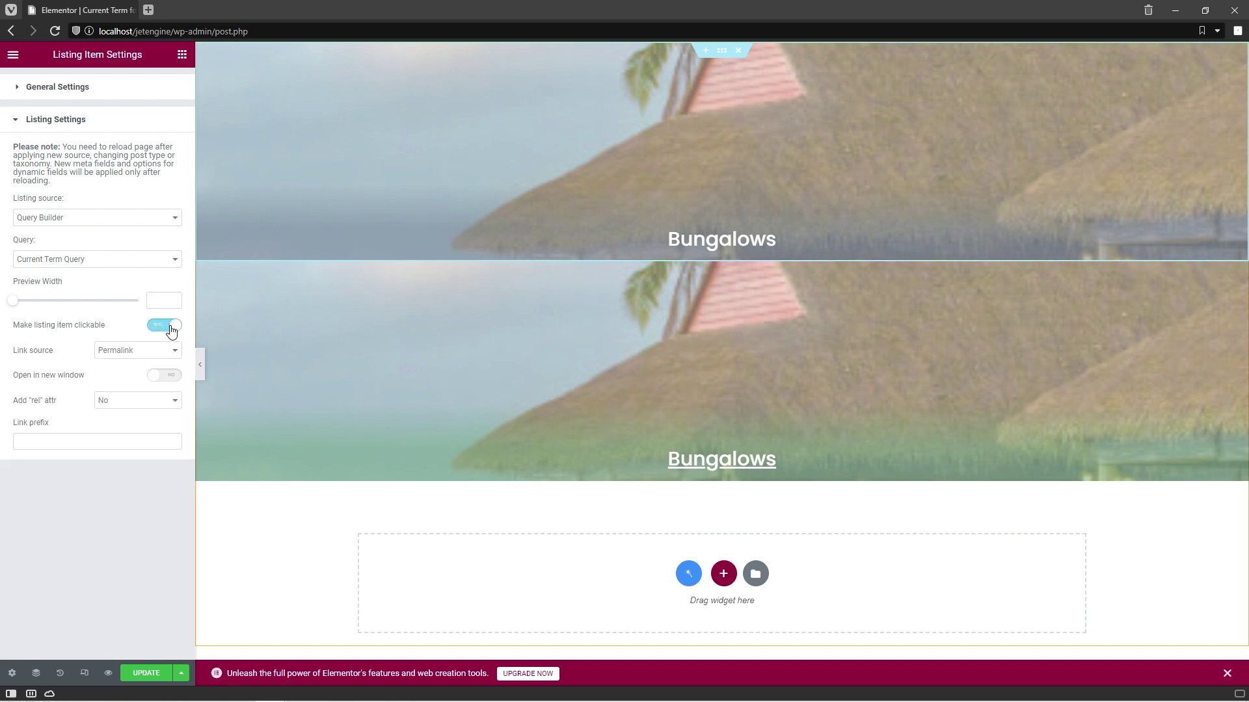
left_click(147, 674)
left_click(13, 54)
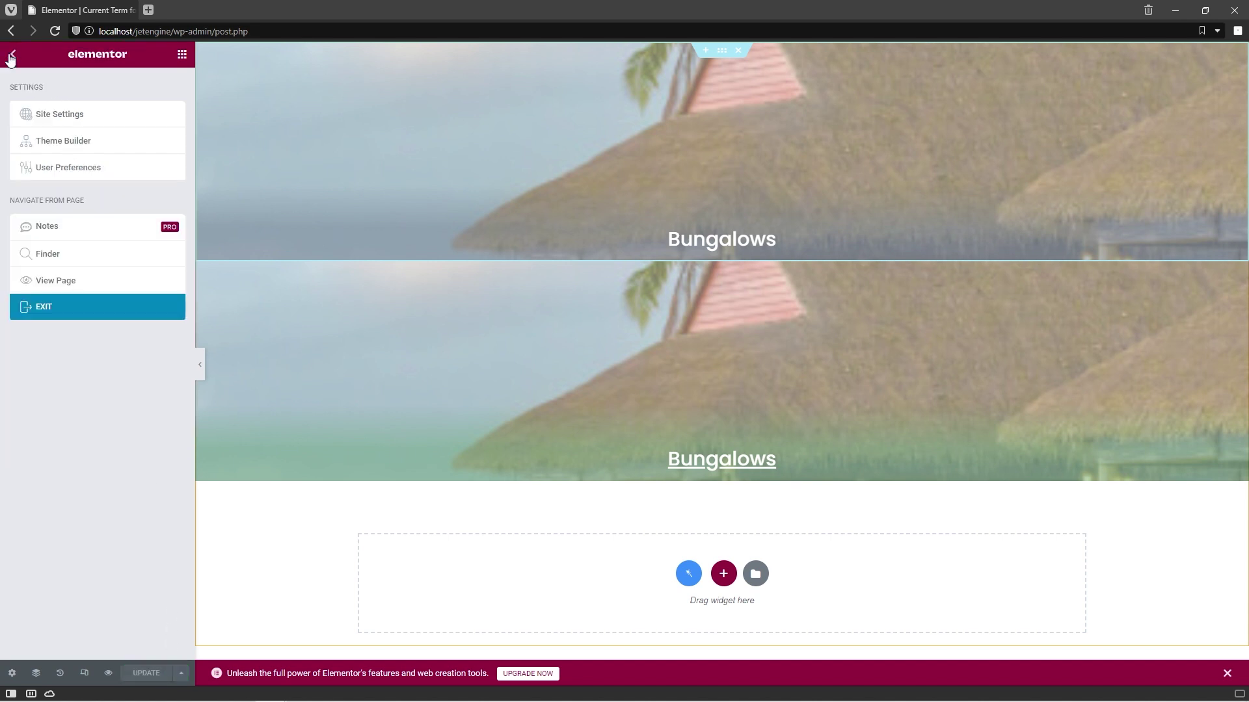
Leave Elementor and open the Properties archive template from Crocoblock Theme Templates in Elementor
left_click(78, 316)
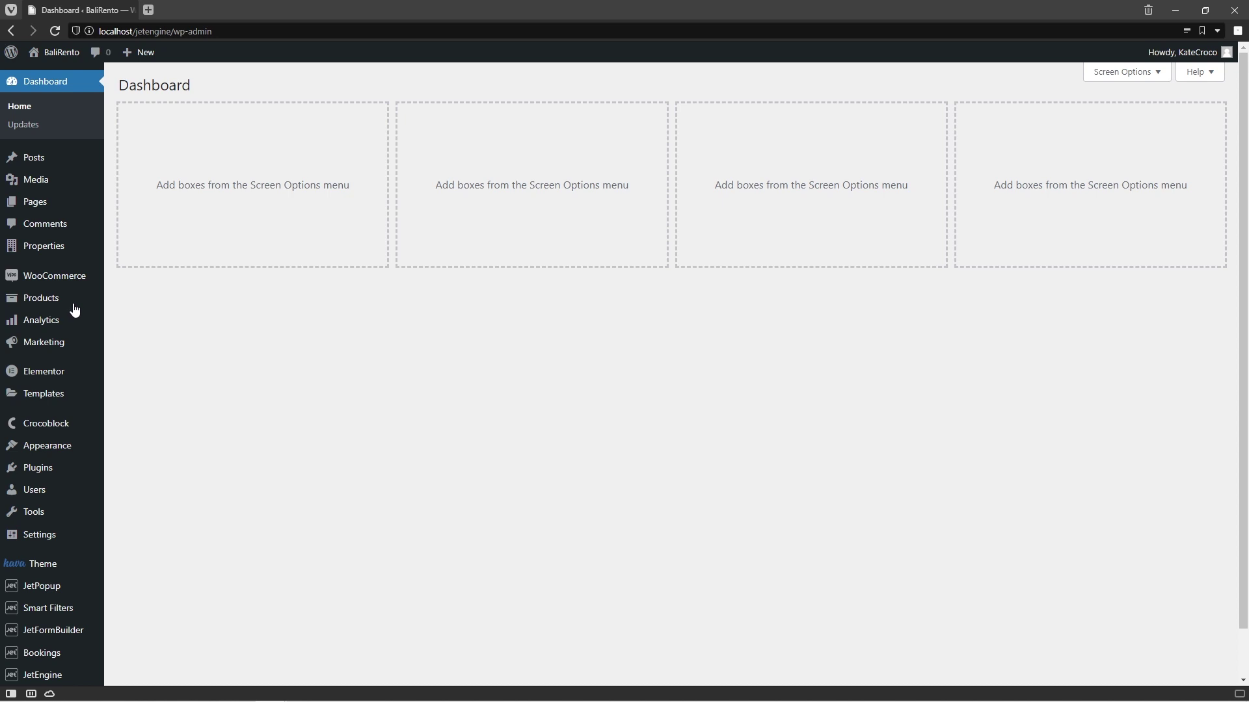
mouse_move(68, 431)
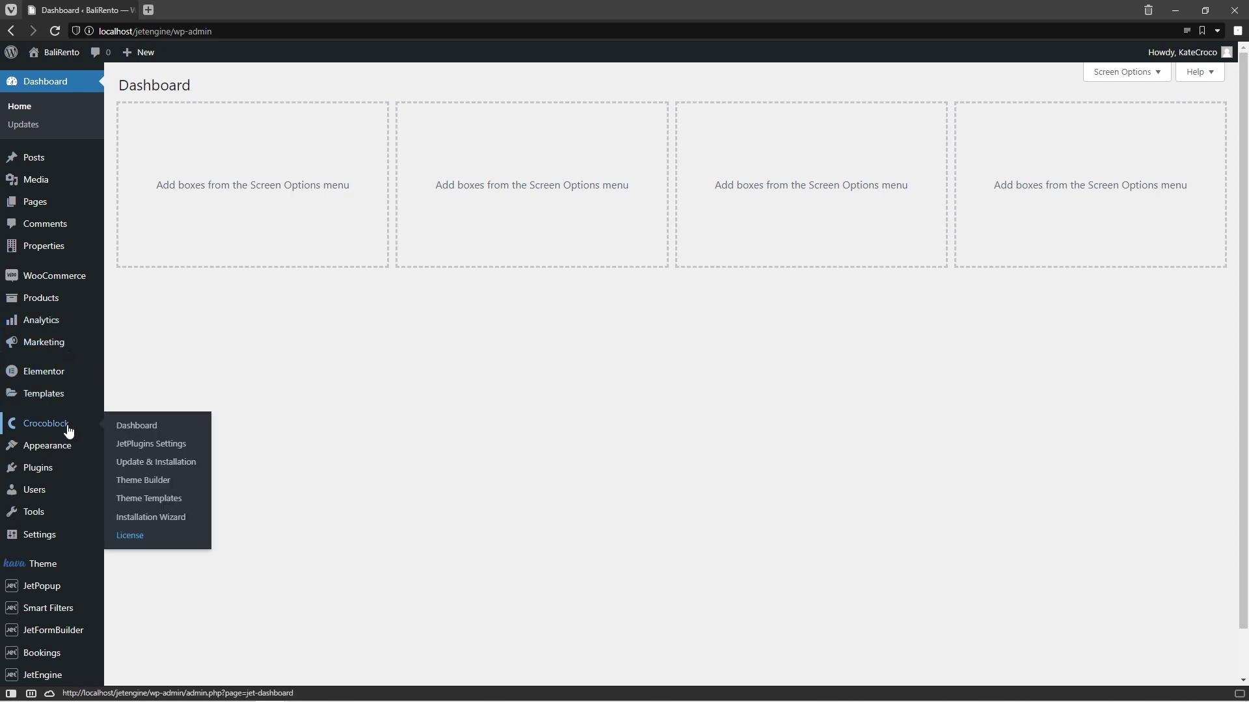
left_click(151, 500)
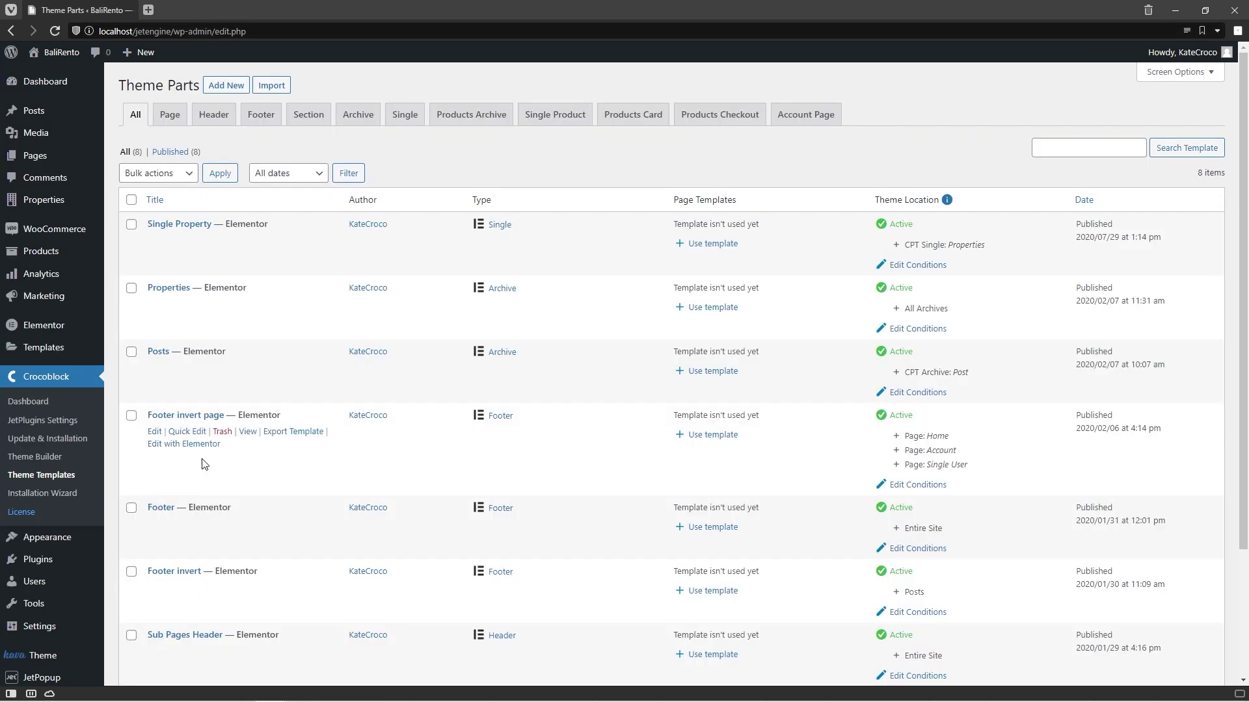
left_click(215, 317)
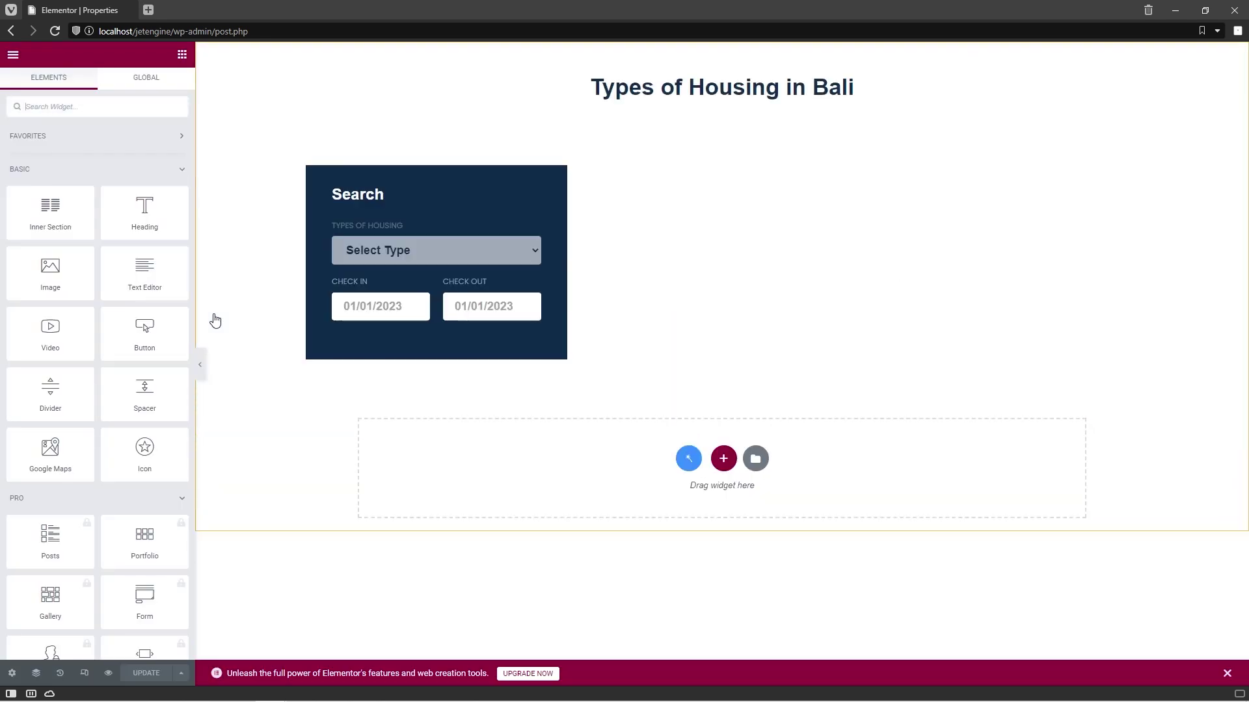
Add a Listing Grid widget to the page using the Current Term property-type listing
left_click(162, 105)
type("listing grid")
left_click_drag(40, 155, 634, 101)
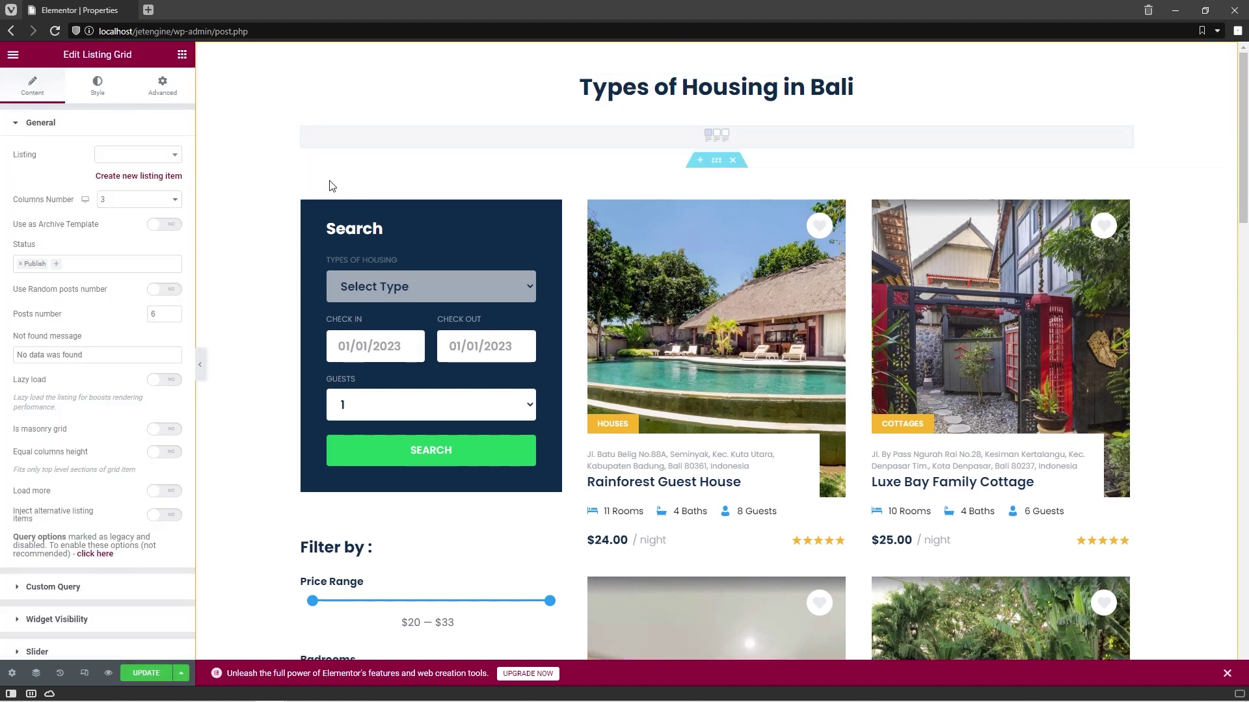
left_click(126, 156)
type("current")
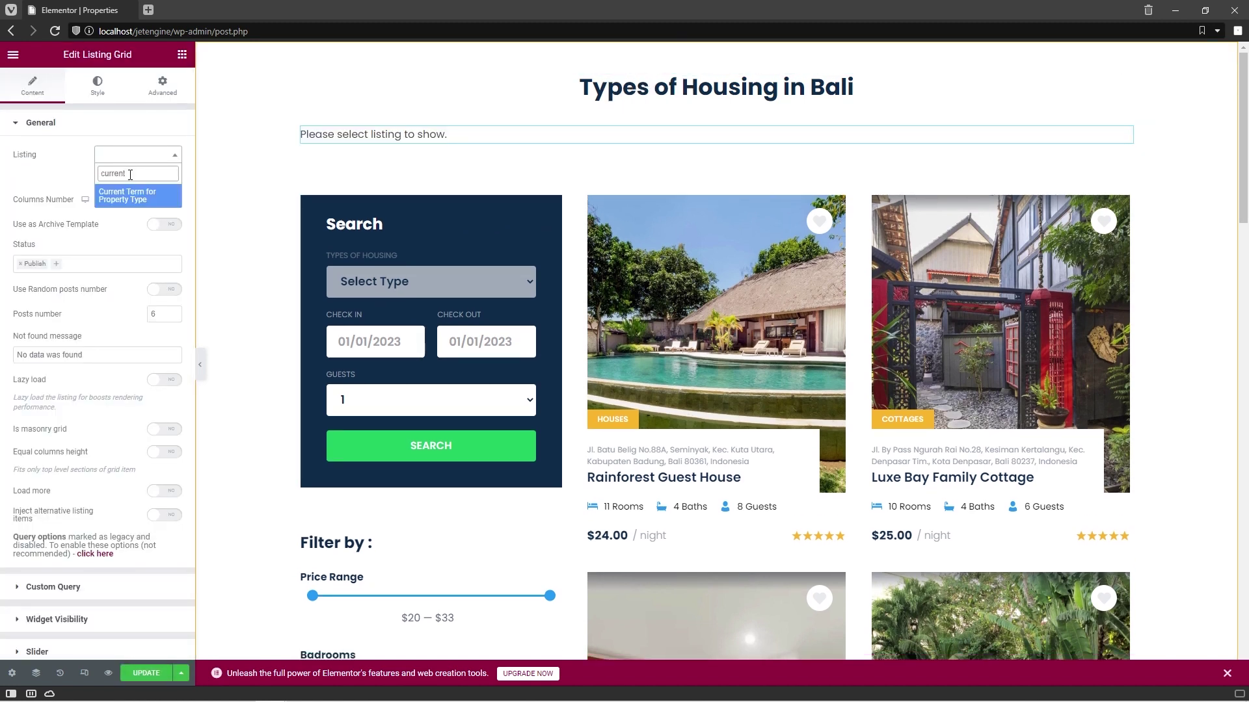
left_click(157, 197)
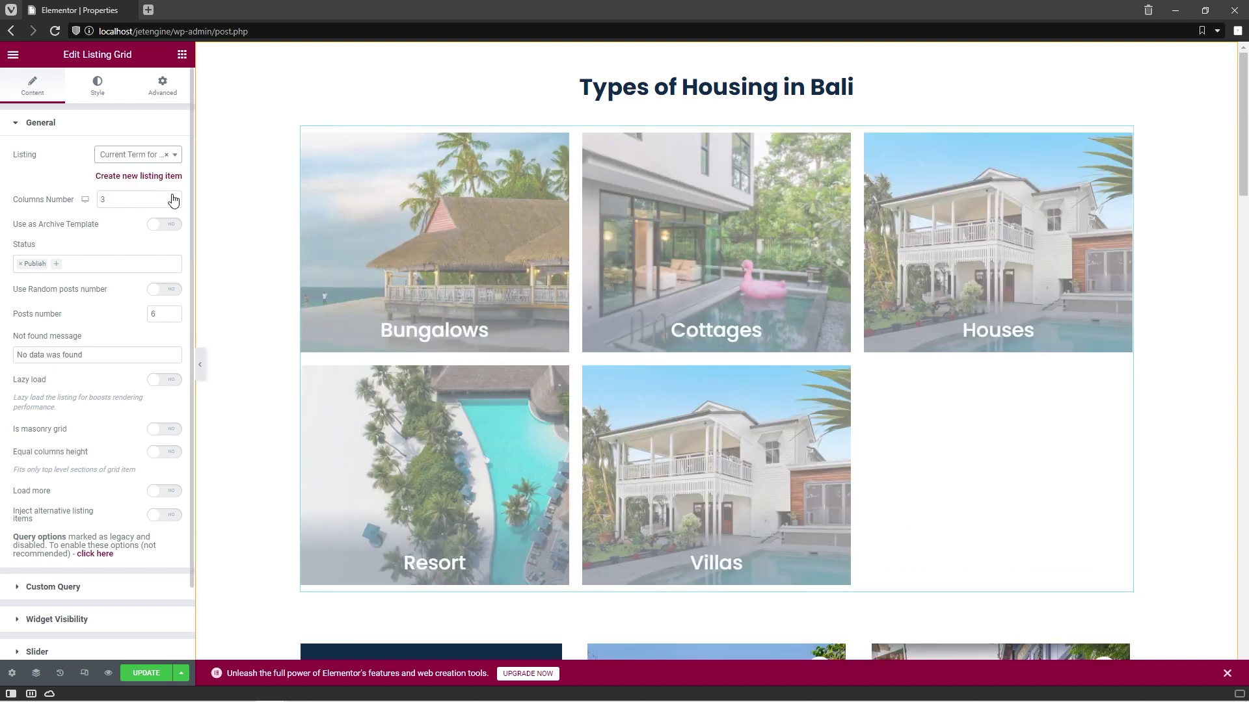
Set the grid to 5 columns, enable Use as Archive Template, and save the page
left_click(173, 200)
left_click(134, 253)
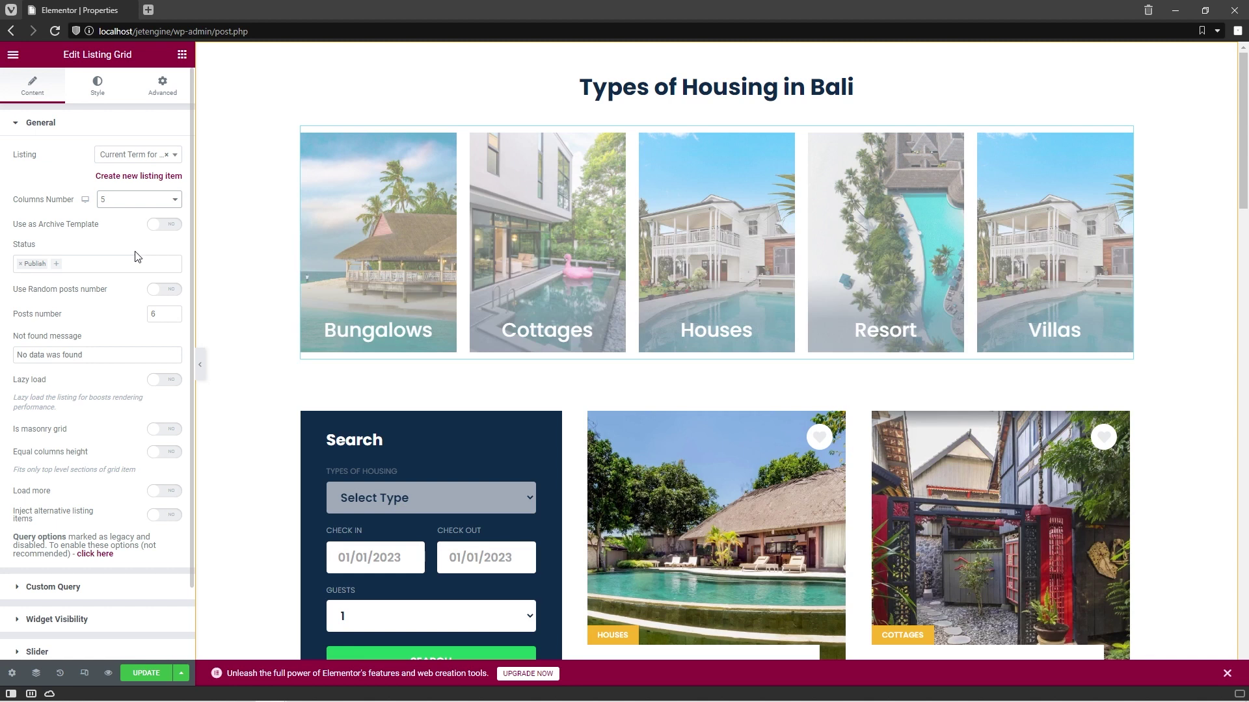
left_click(167, 225)
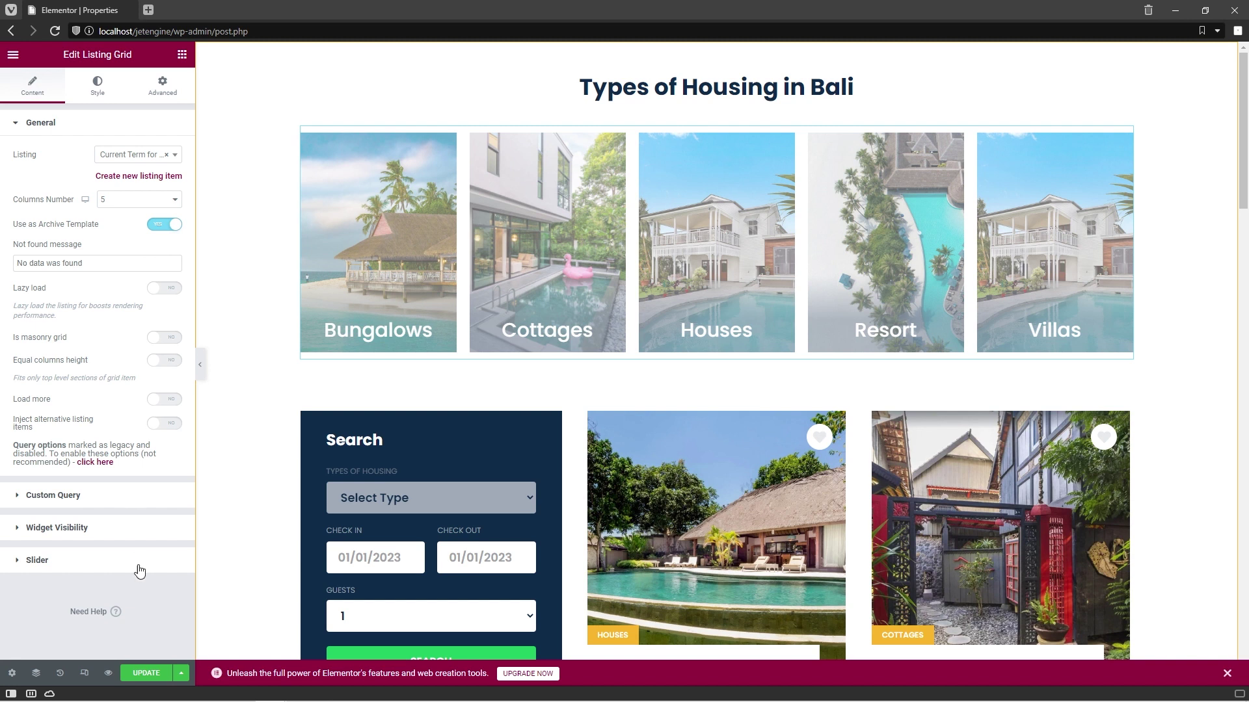
left_click(146, 674)
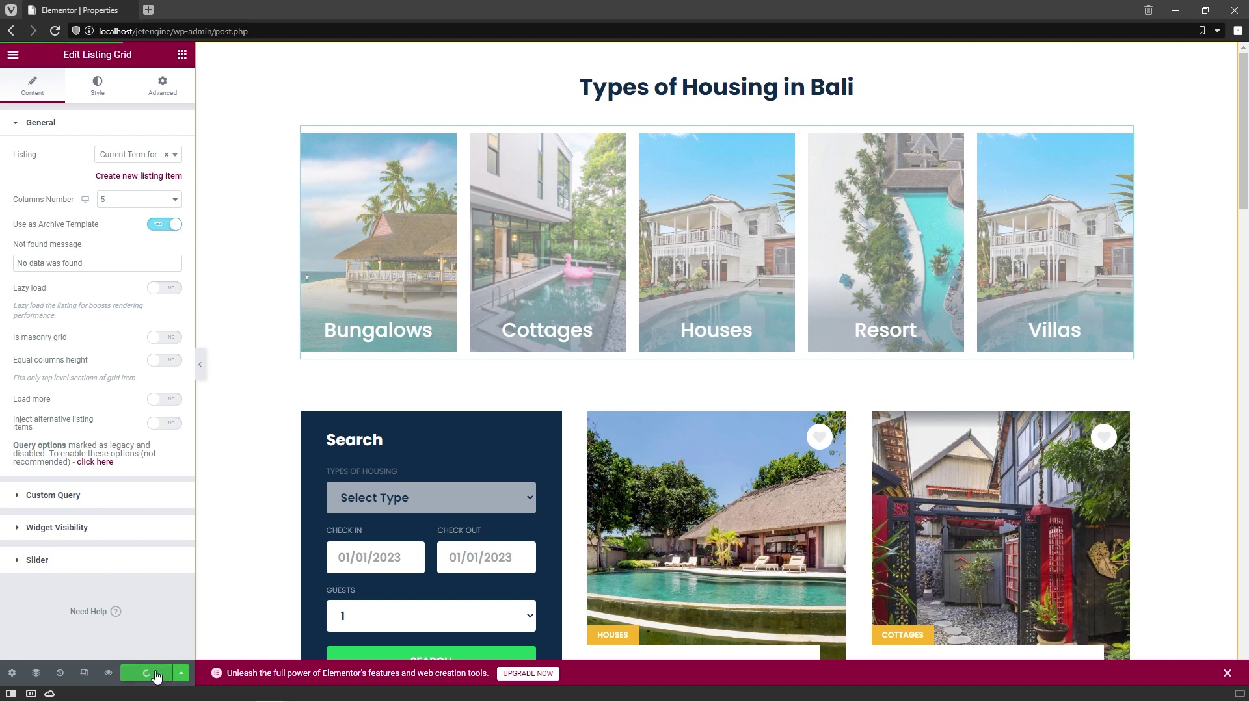
Load the site homepage at localhost/jetengine by removing the admin part of the URL
left_click(420, 31)
left_click_drag(390, 31, 214, 39)
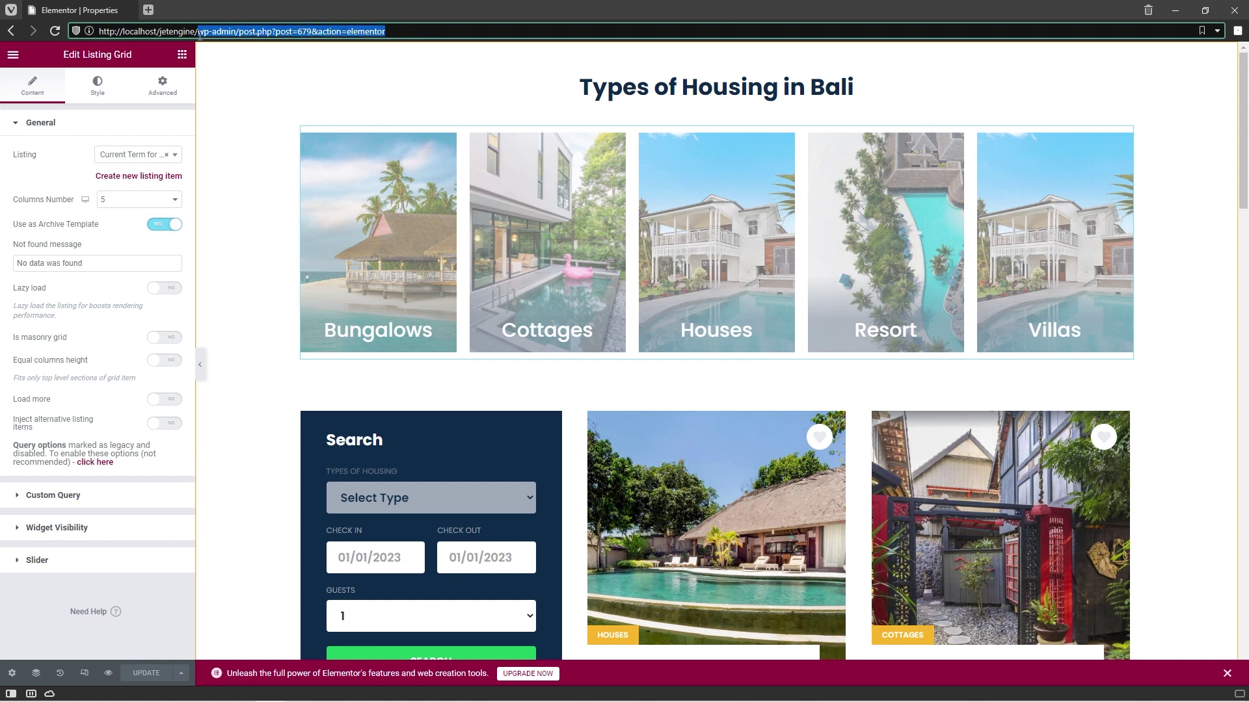
key("BackSpace")
key("Return")
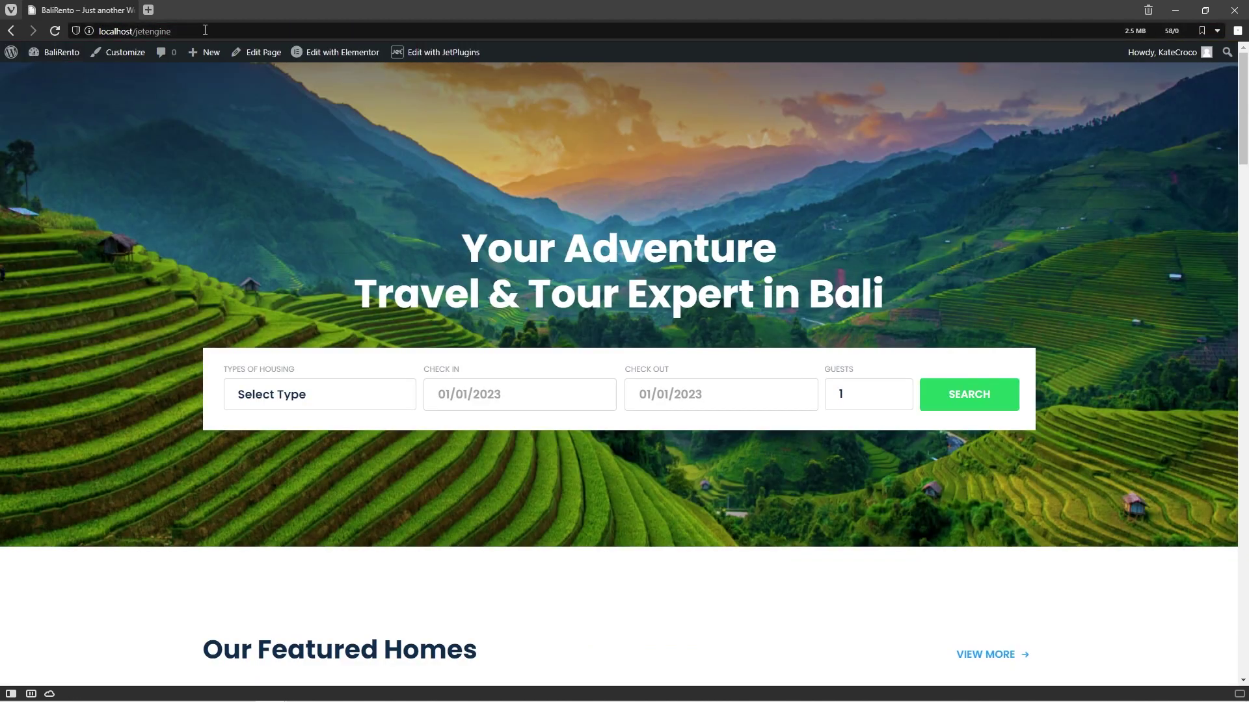
Open the Properties page via VIEW MORE and scroll through the five-tile Types of Housing grid
scroll(1090, 199, "down", 8)
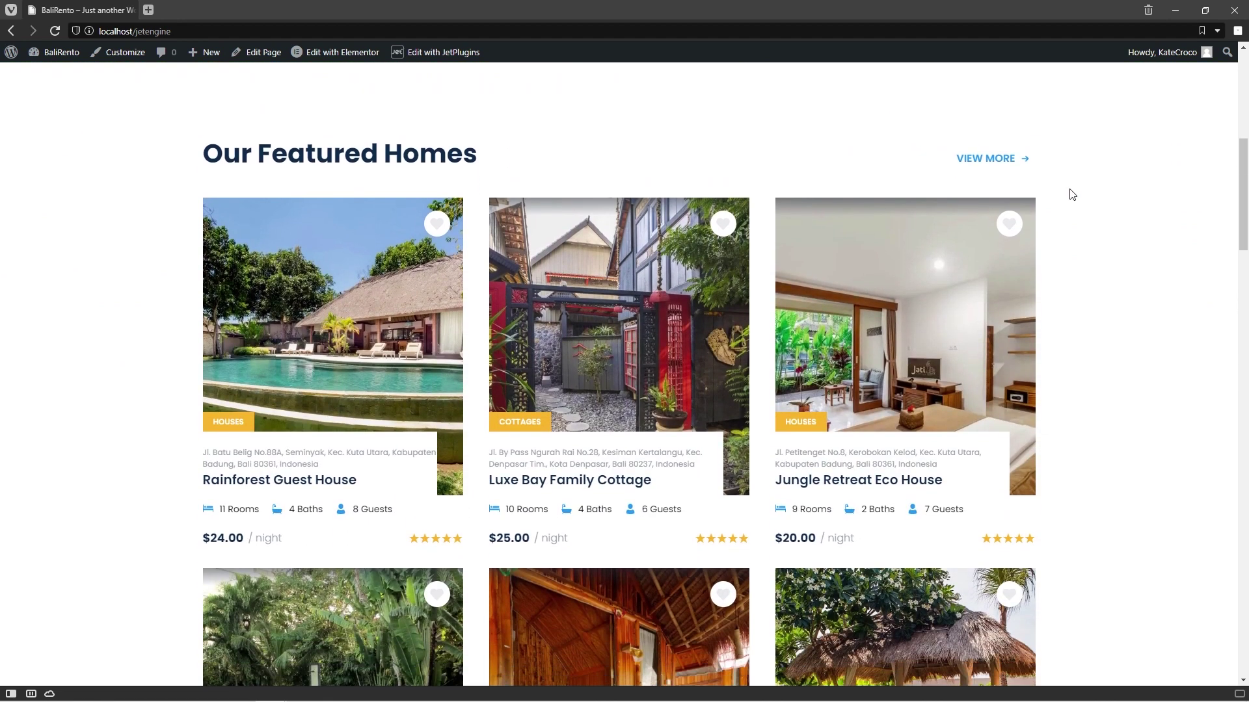
left_click(1008, 160)
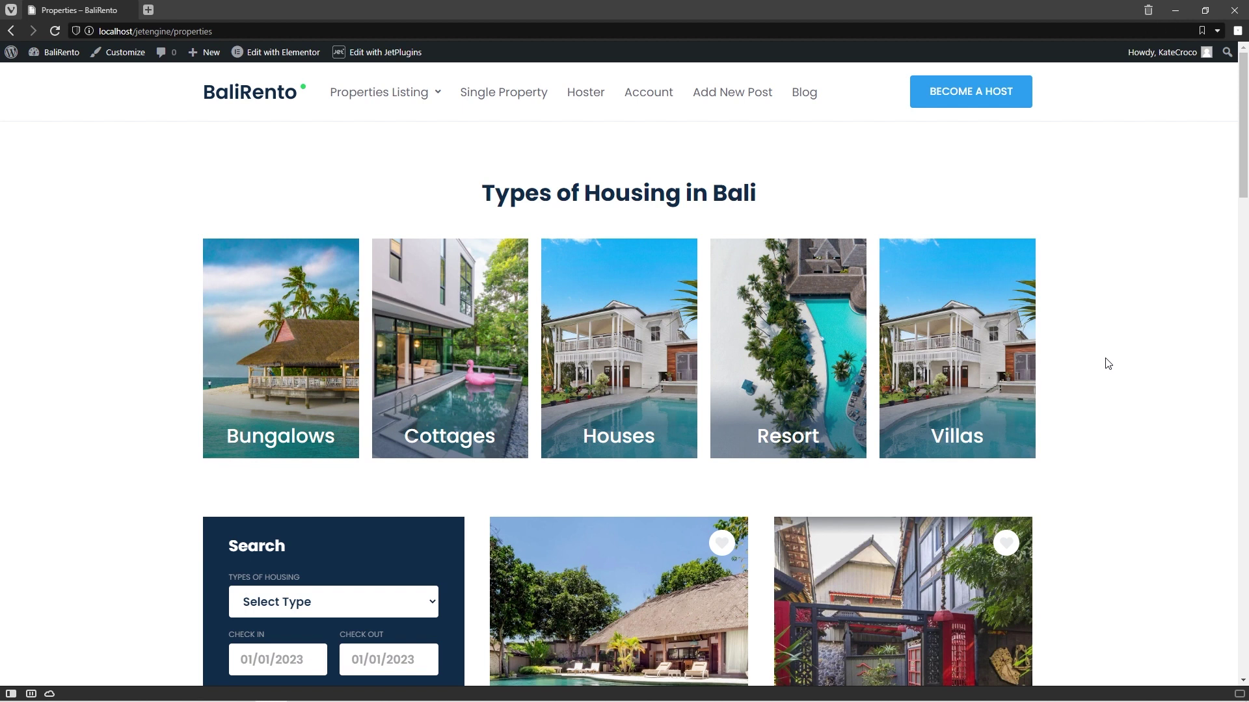
scroll(1108, 362, "down", 5)
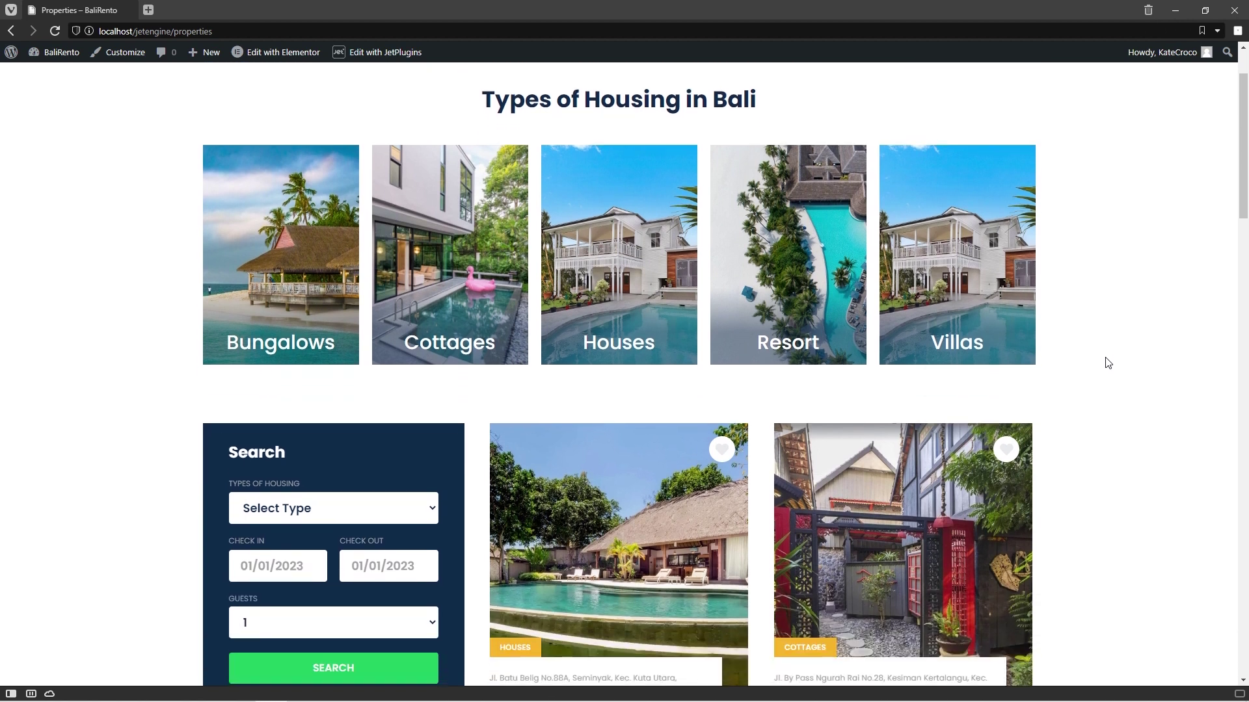
scroll(1107, 362, "down", 5)
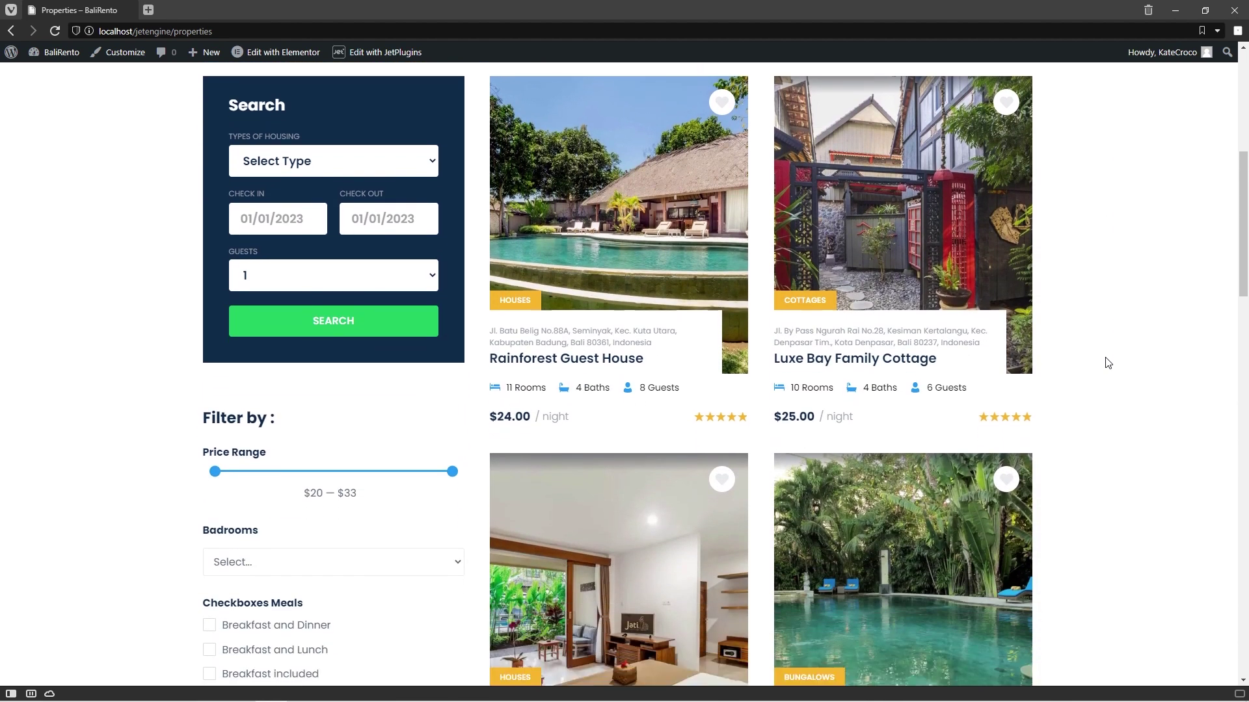
scroll(1107, 362, "down", 5)
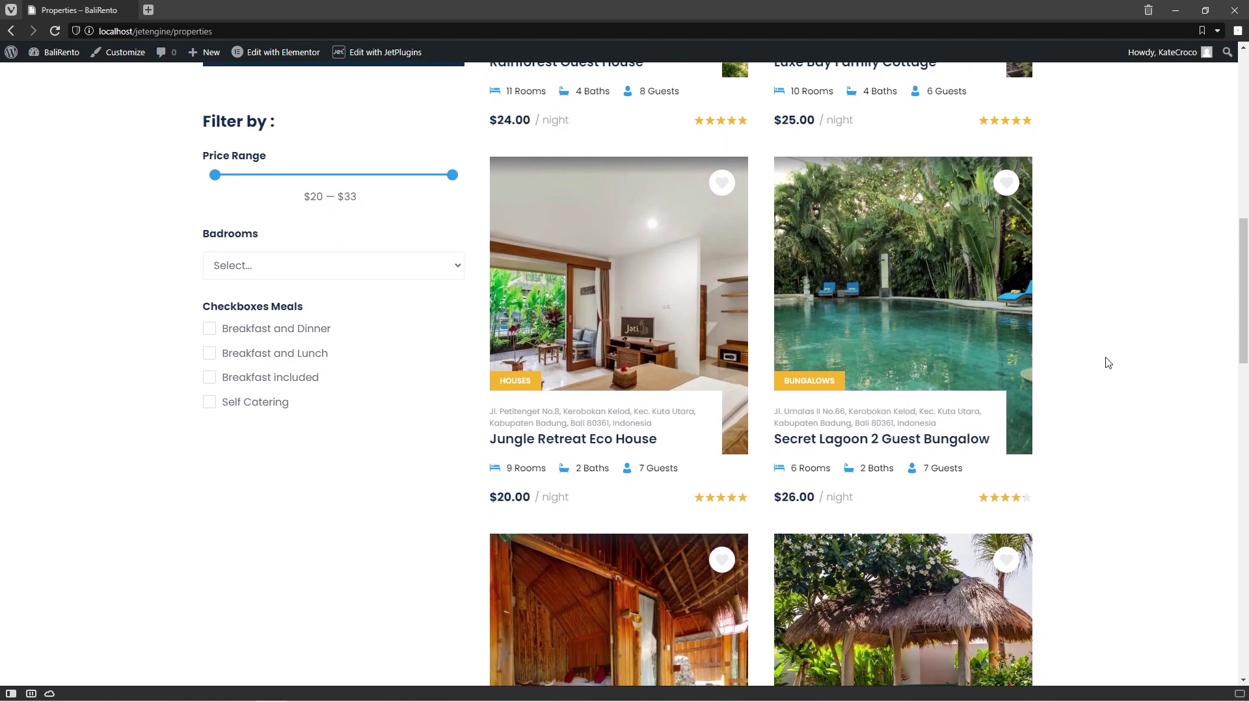
scroll(1108, 363, "up", 4)
scroll(1108, 362, "up", 6)
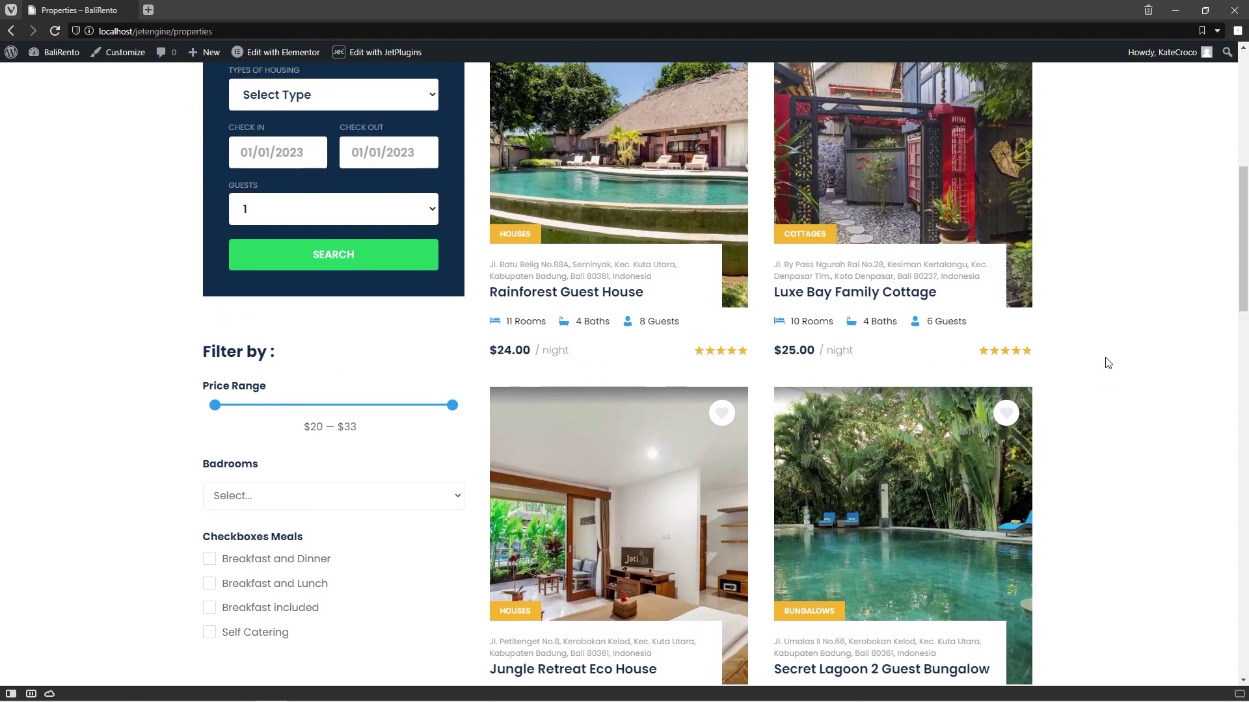
scroll(1108, 362, "up", 3)
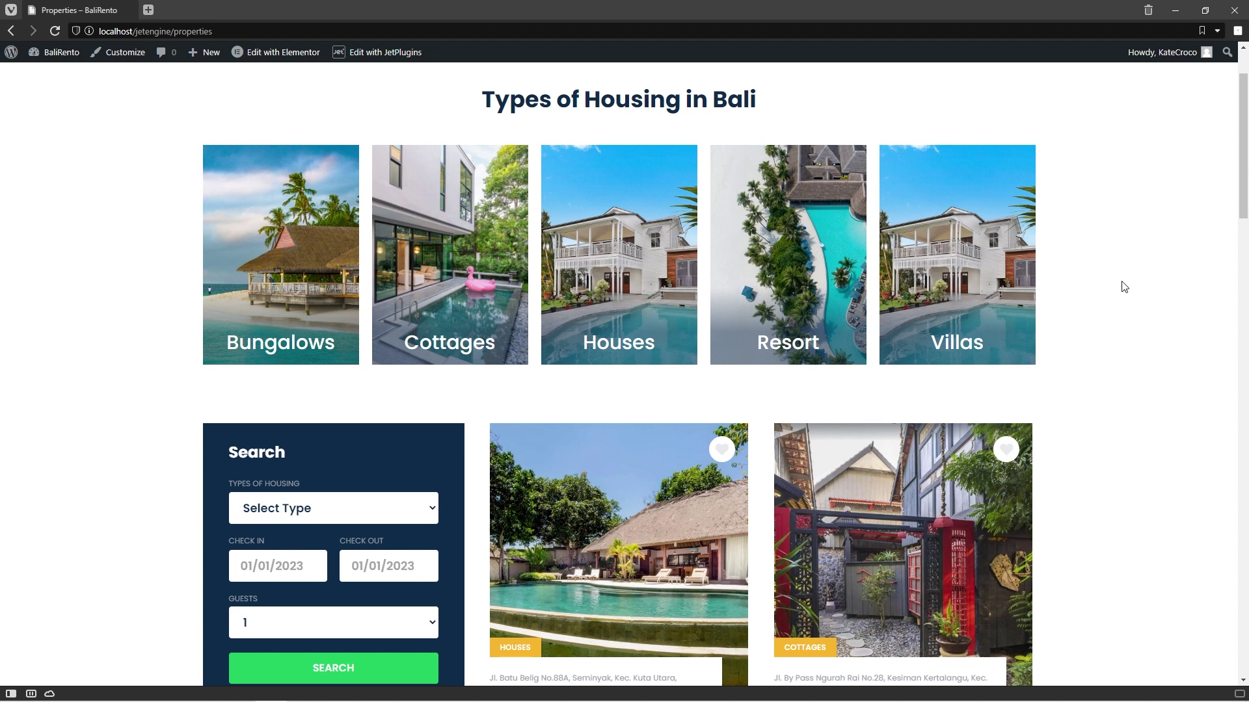
Filter the properties to Villas and scroll through the results
left_click(979, 308)
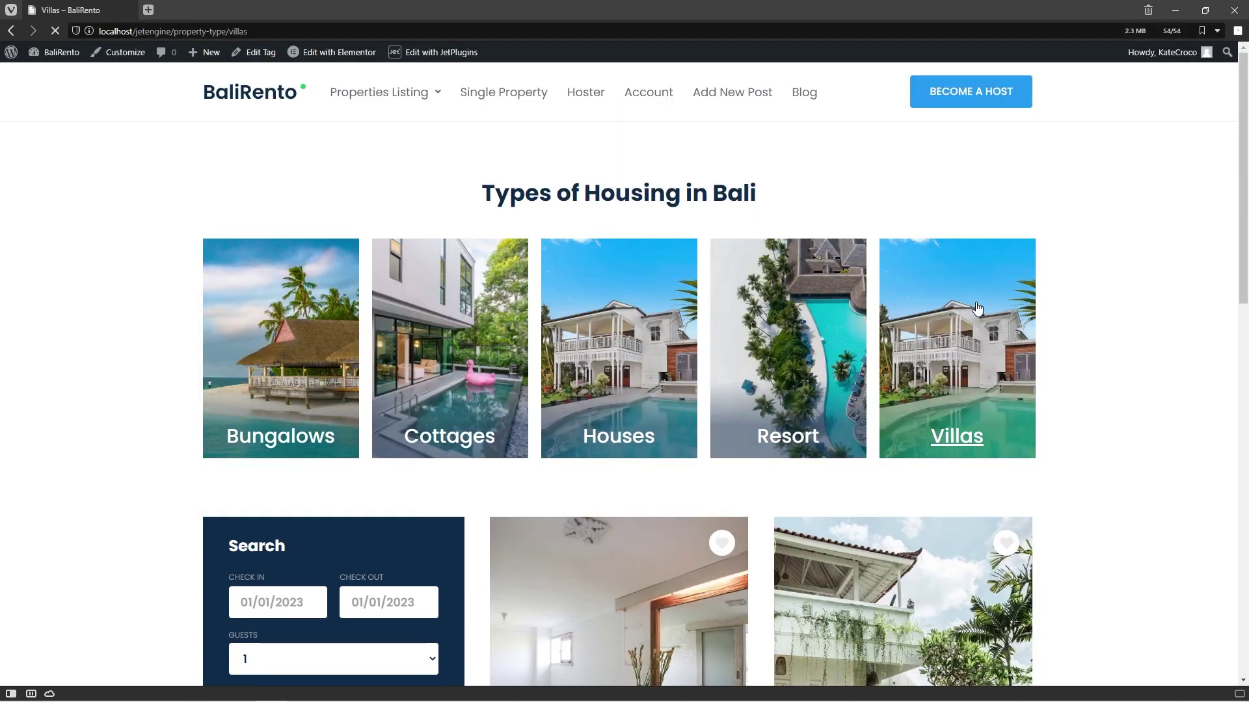
scroll(979, 309, "down", 8)
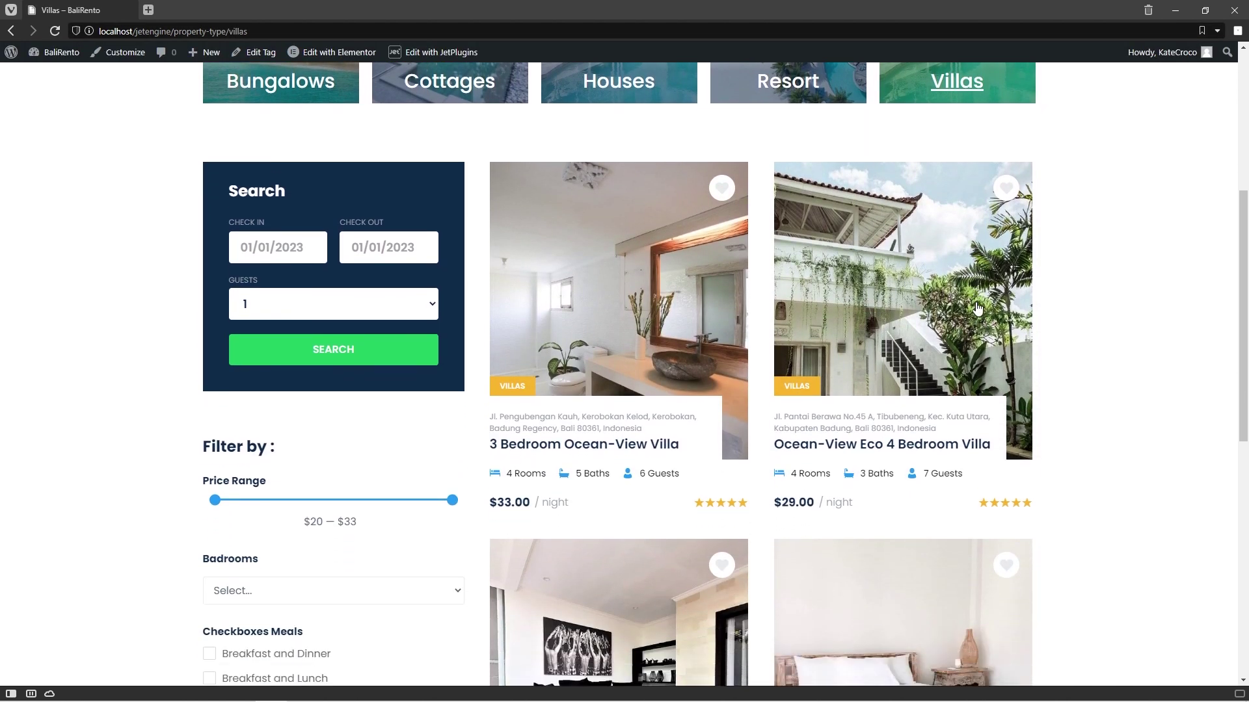
scroll(978, 308, "down", 3)
scroll(978, 308, "up", 2)
scroll(978, 308, "up", 7)
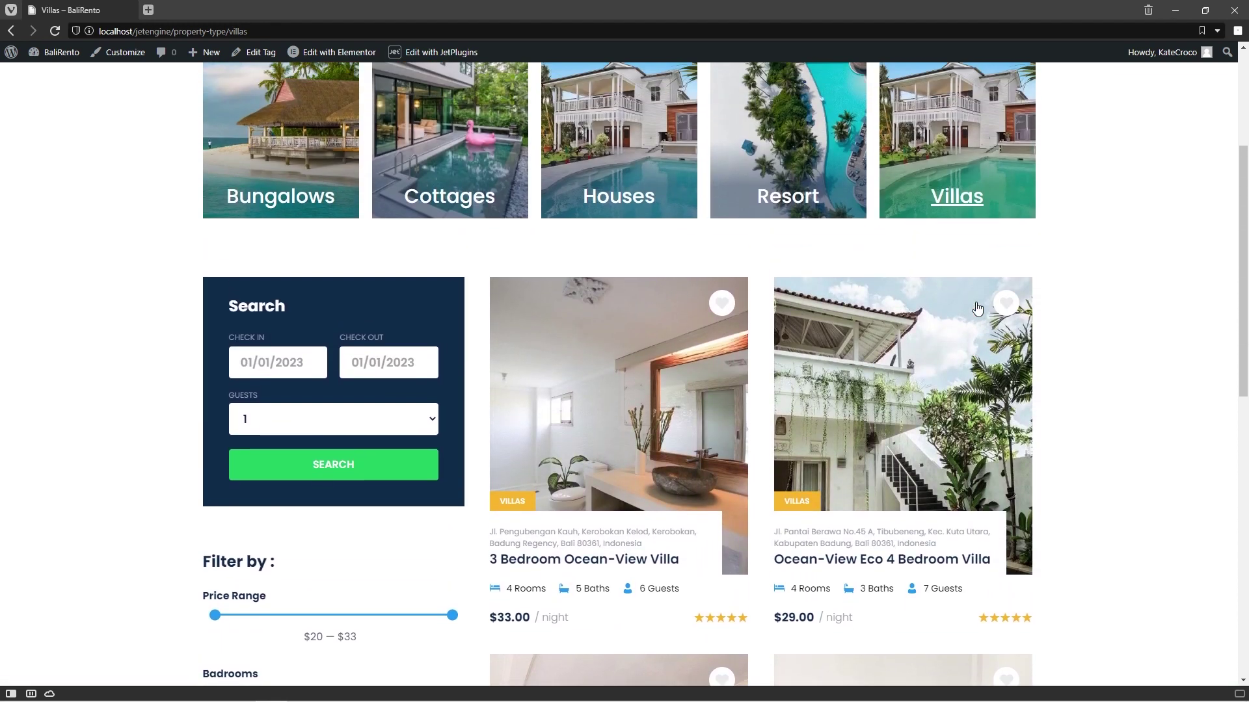
scroll(979, 308, "up", 2)
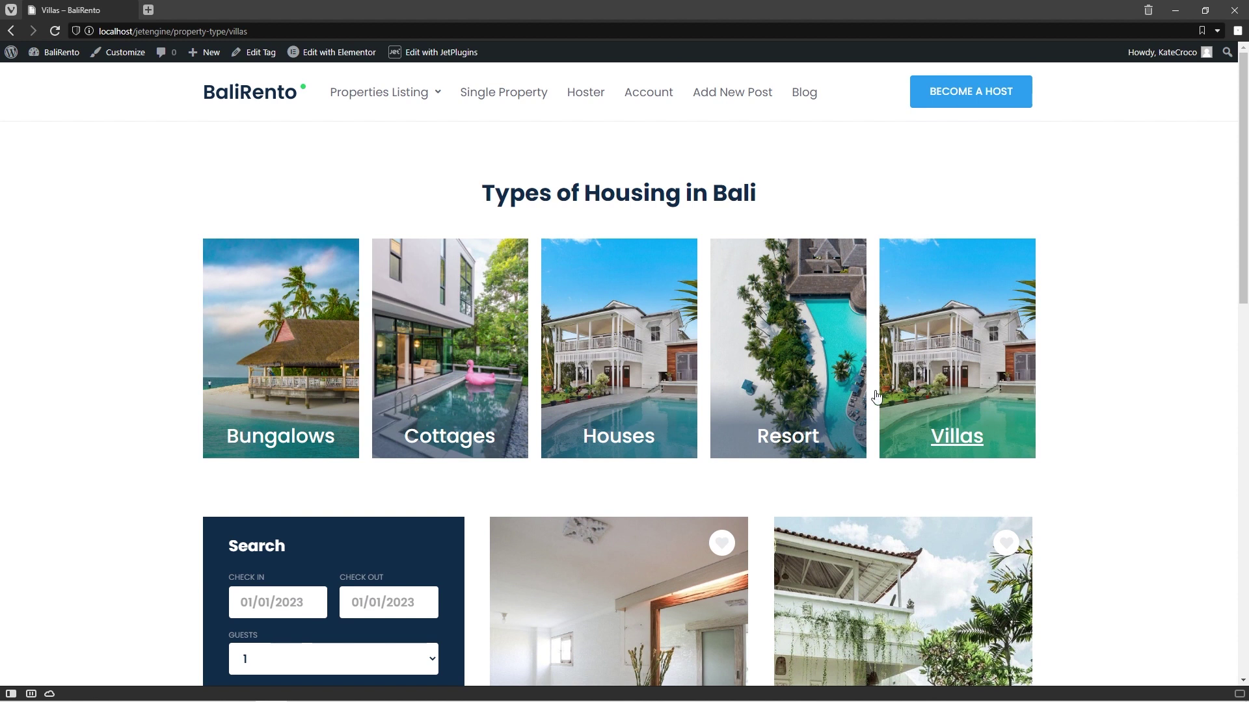
Filter the properties to Cottages and check the listed properties
left_click(469, 378)
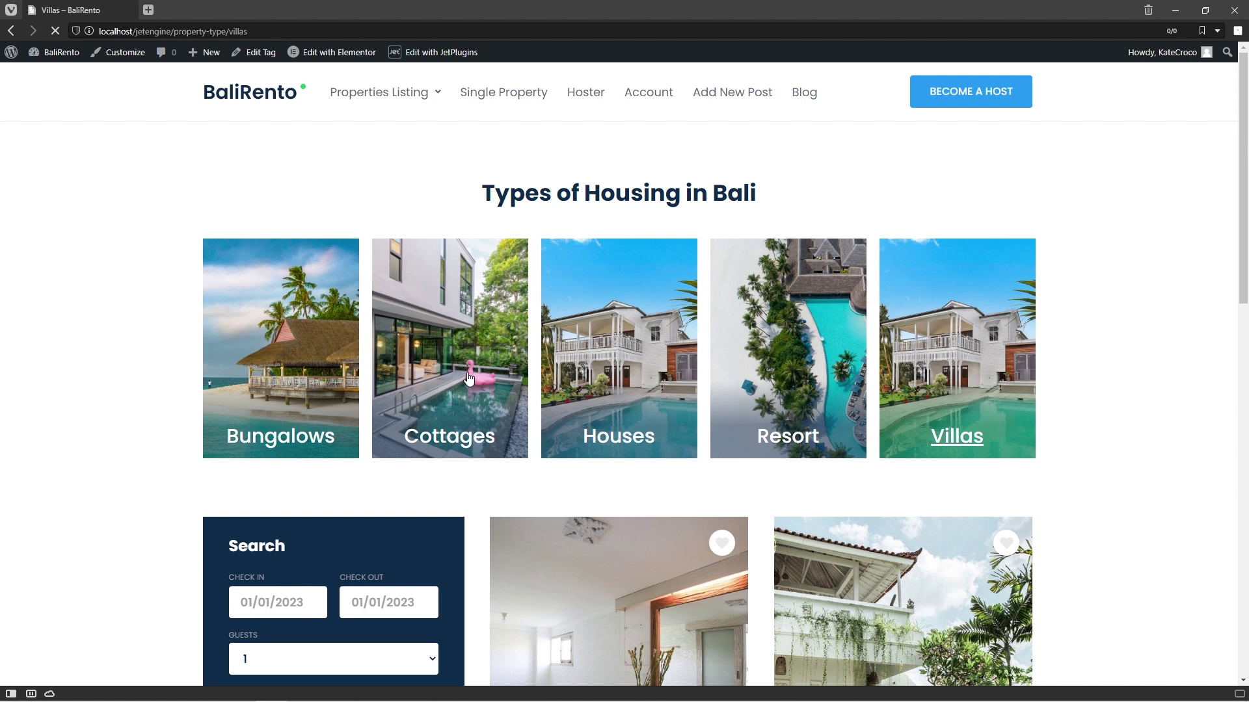
scroll(468, 378, "down", 5)
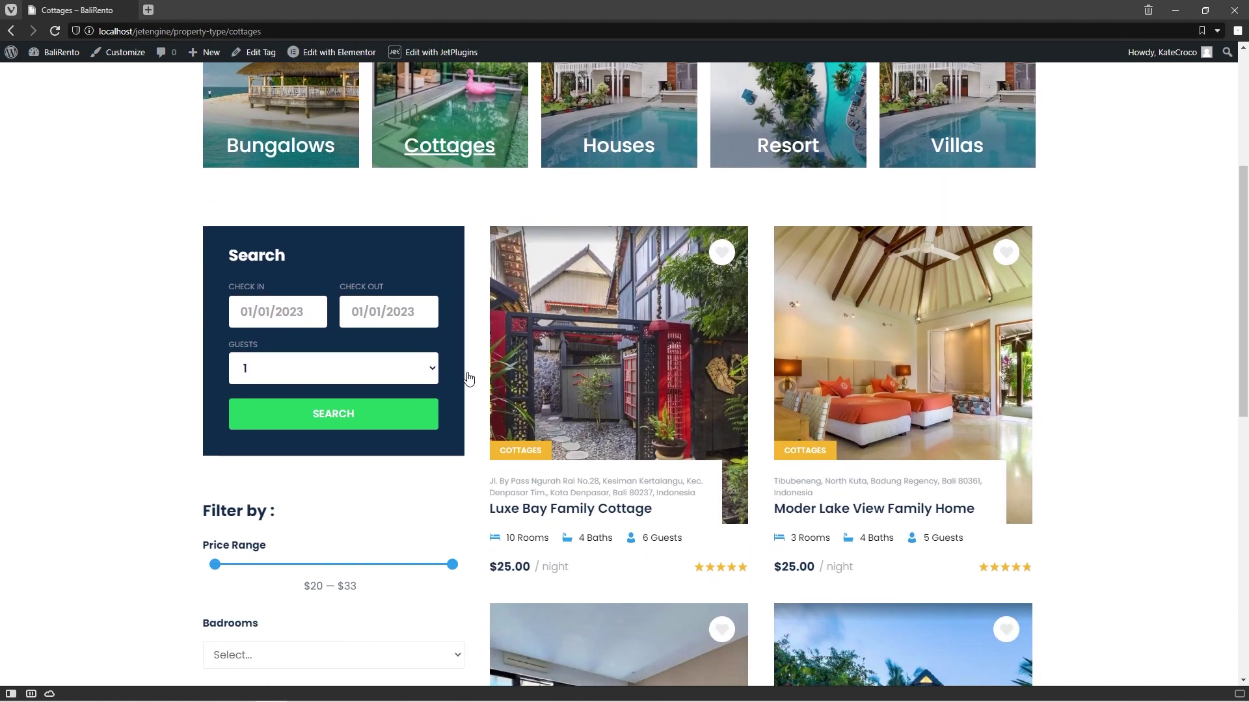
scroll(468, 378, "down", 4)
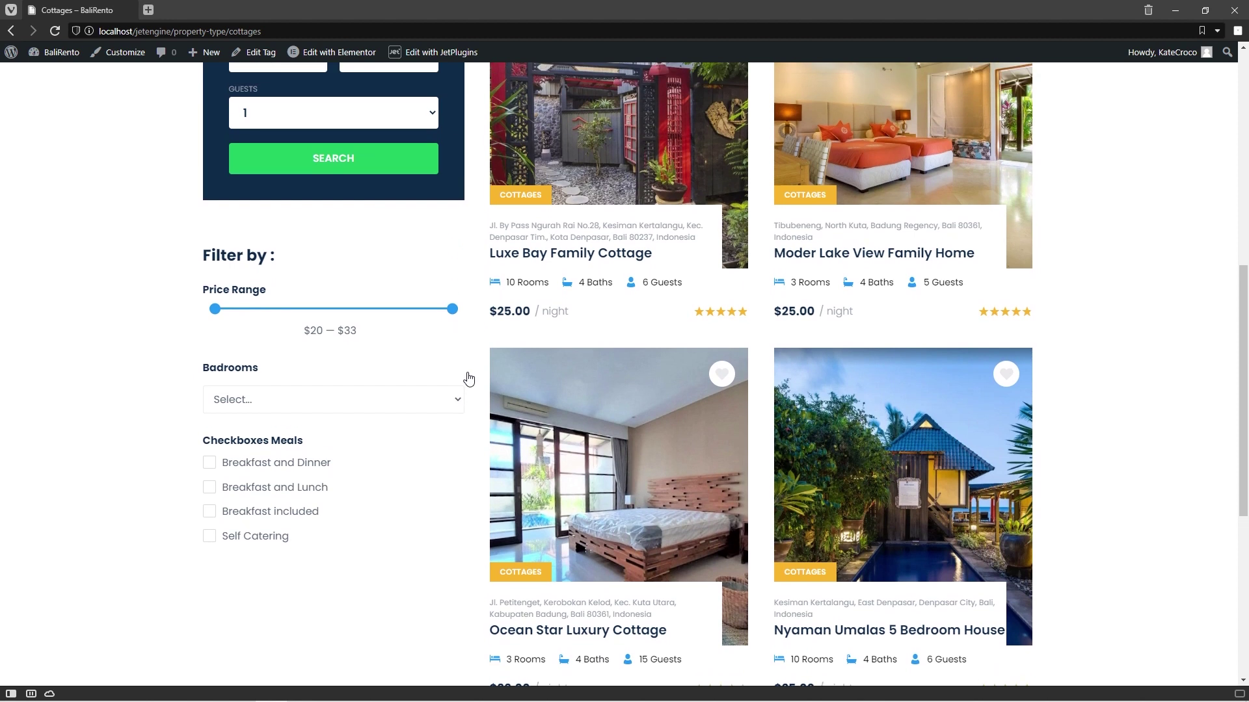
scroll(468, 378, "up", 9)
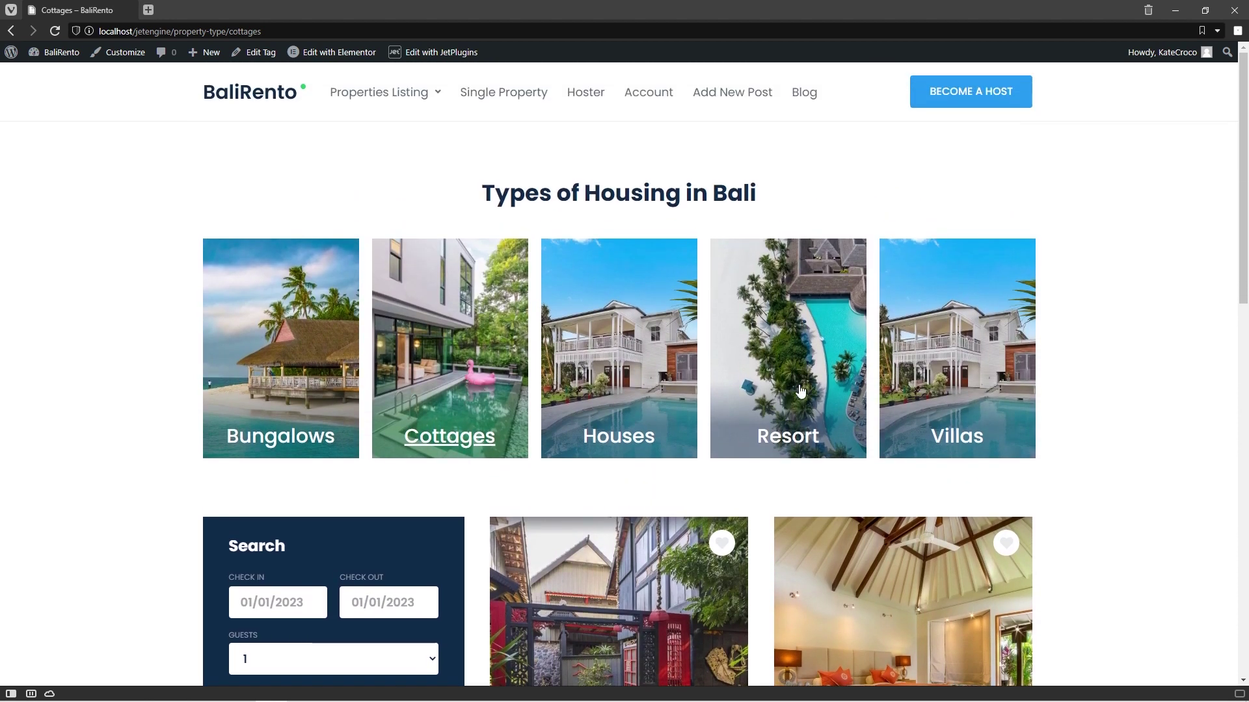
Filter to Resort properties, with the Resort tile highlighted green
left_click(800, 390)
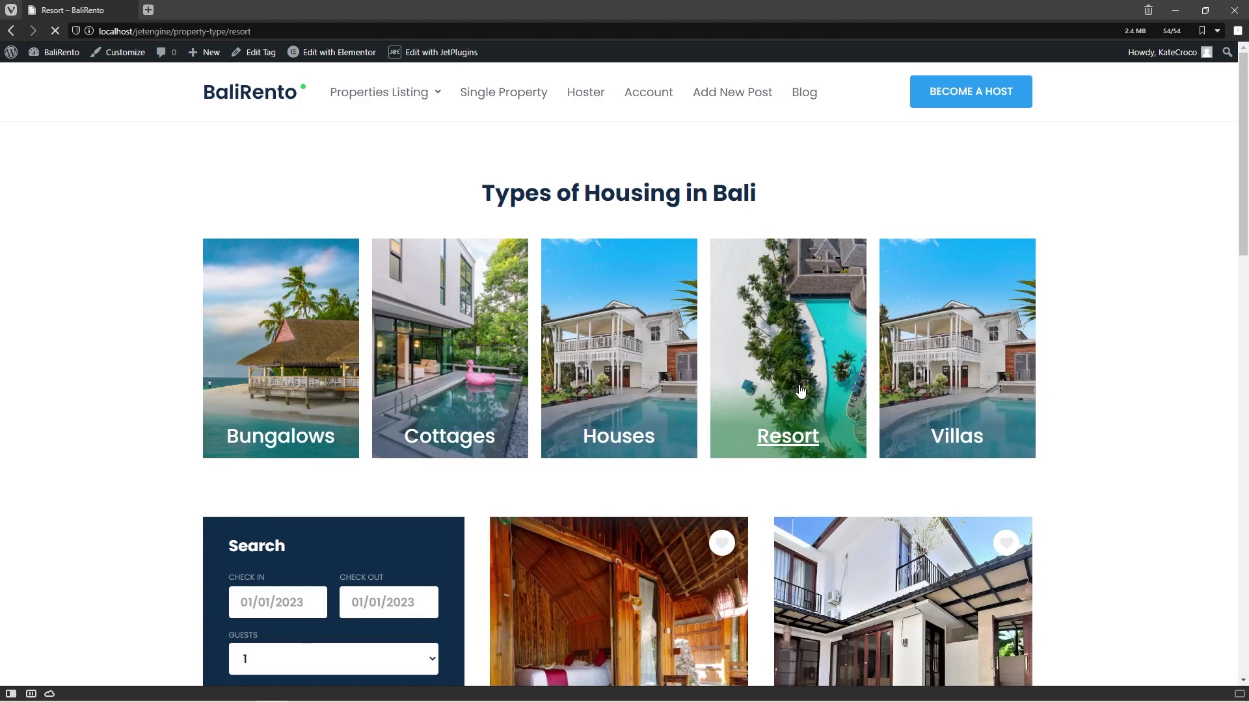
scroll(800, 390, "down", 2)
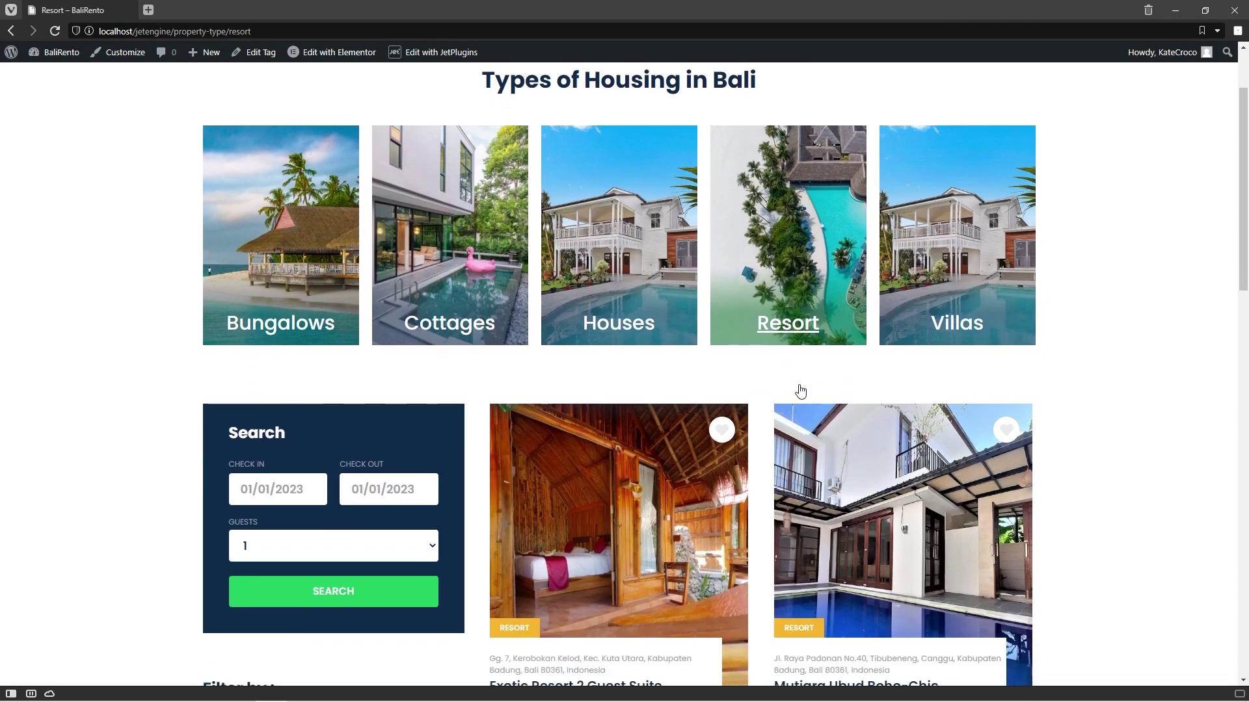
scroll(800, 390, "up", 2)
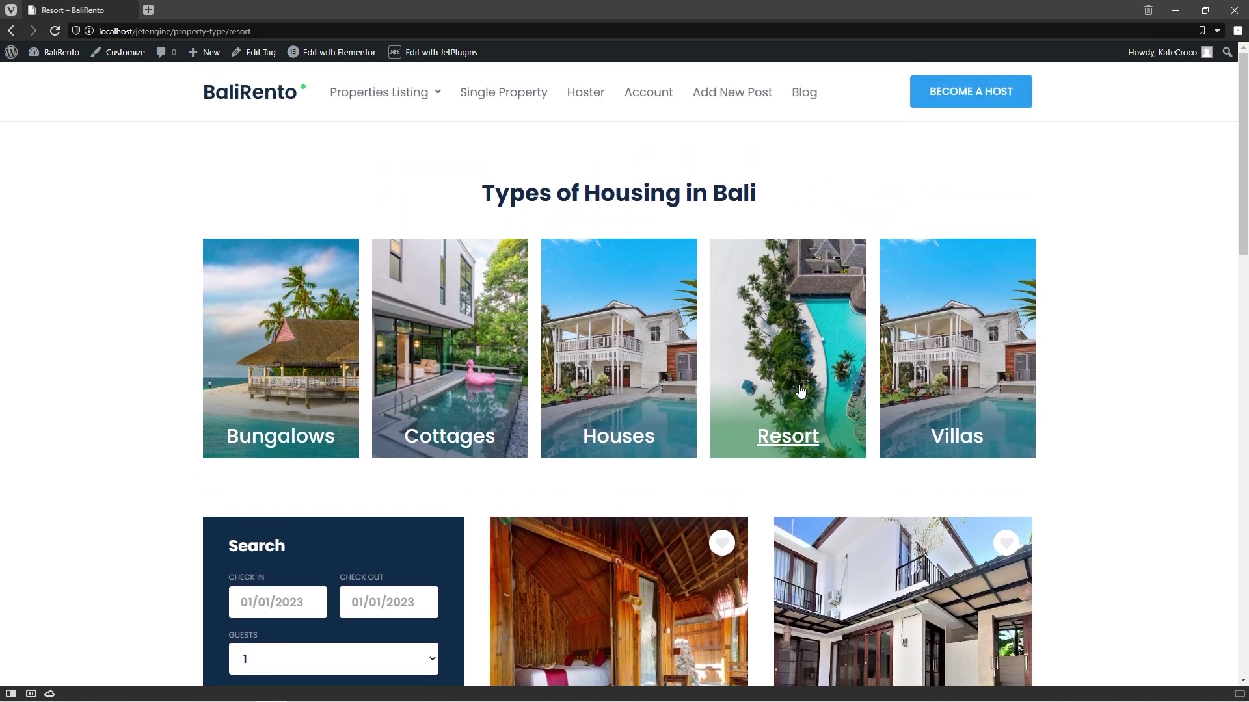